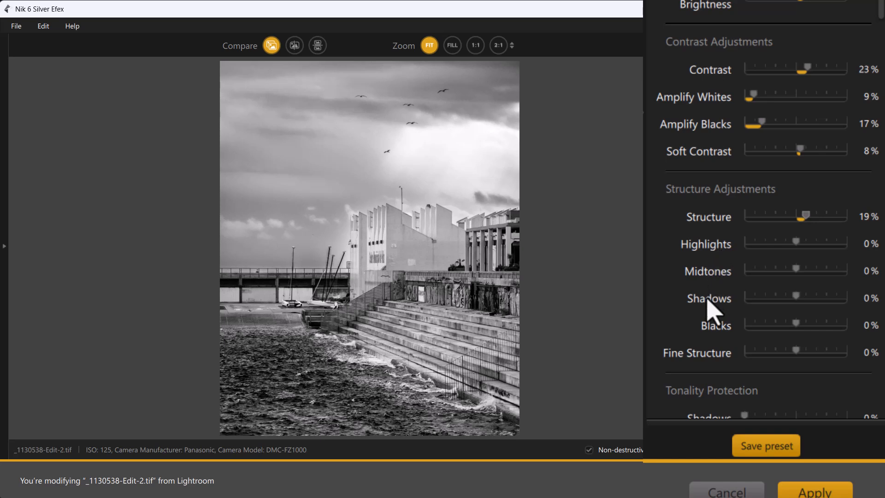
Set the structure adjustments to Highlights 42%, Midtones 21%, Shadows -41% and Blacks 27%
{"action": "left_click_drag", "start_coordinate": [795, 242], "coordinate": [775, 301]}
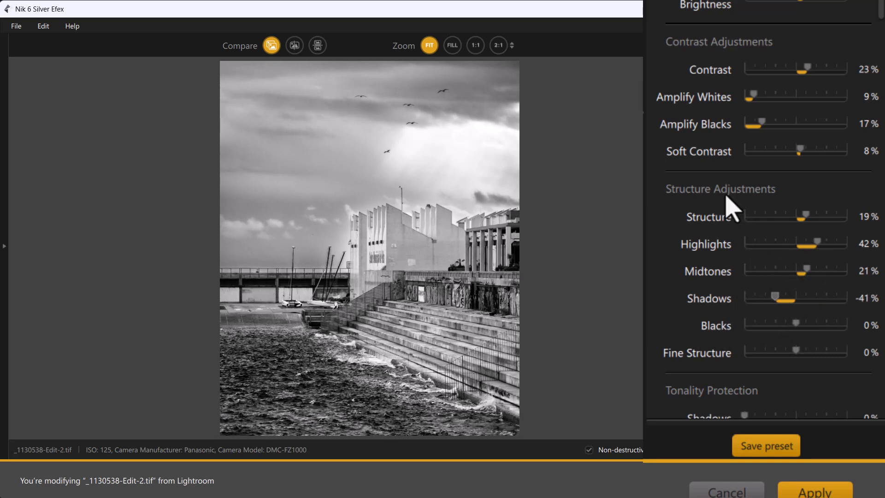
{"action": "mouse_move", "coordinate": [795, 324]}
{"action": "left_mouse_down"}
{"action": "mouse_move", "coordinate": [856, 325]}
{"action": "mouse_move", "coordinate": [785, 342]}
{"action": "mouse_move", "coordinate": [736, 338]}
{"action": "mouse_move", "coordinate": [822, 342]}
{"action": "mouse_move", "coordinate": [807, 333]}
{"action": "left_mouse_up"}
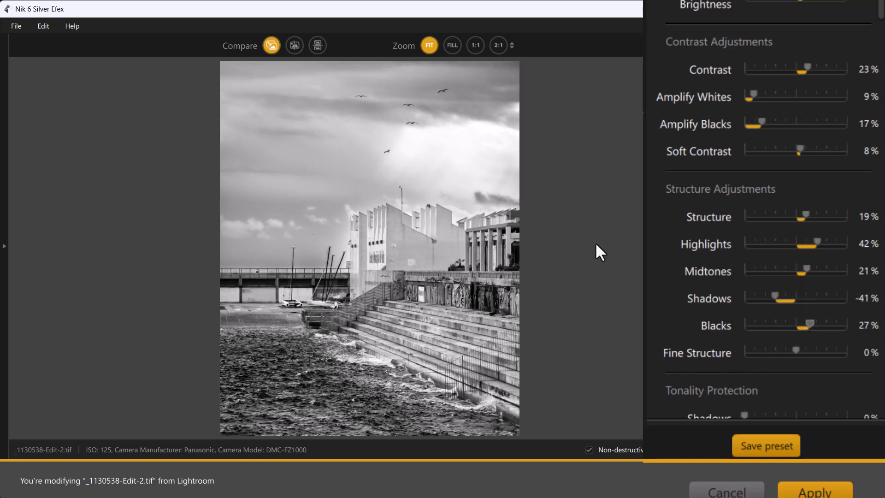
Try Fine Structure at 100% and 23% while inspecting the building at 1:1, and reset it to 0%
{"action": "left_click", "coordinate": [417, 189]}
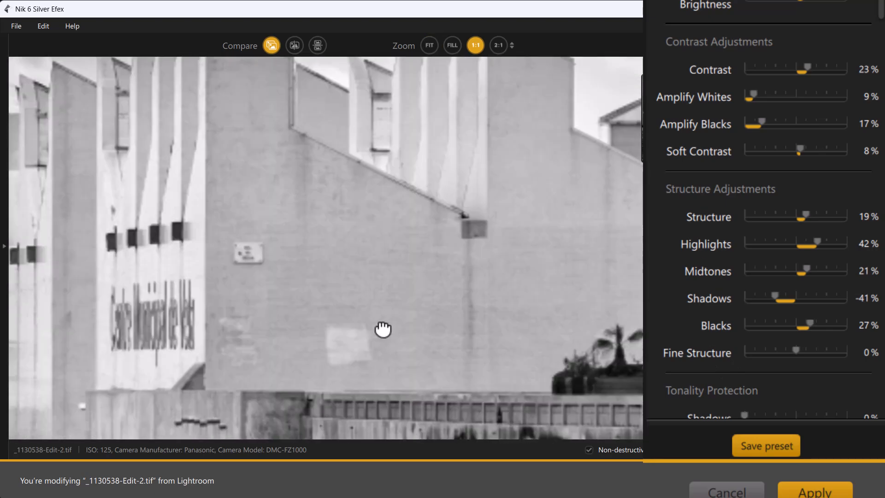
{"action": "left_click_drag", "start_coordinate": [382, 329], "coordinate": [471, 352]}
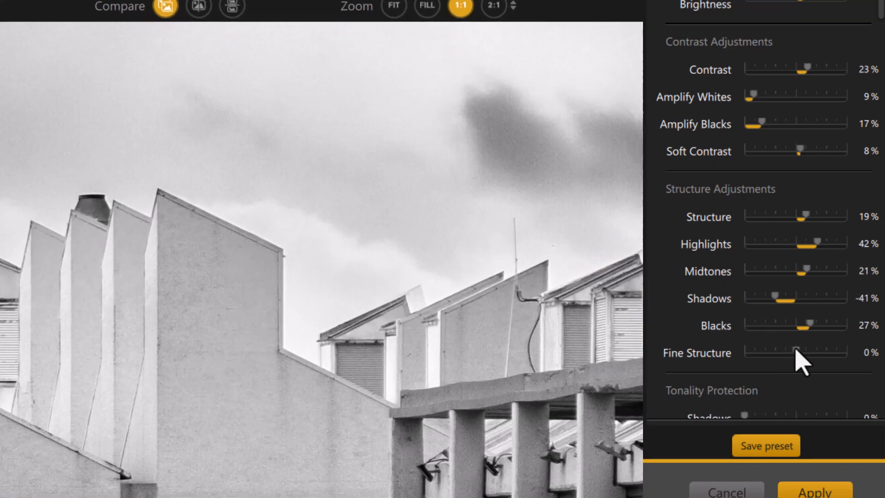
{"action": "left_click_drag", "start_coordinate": [796, 350], "coordinate": [880, 352]}
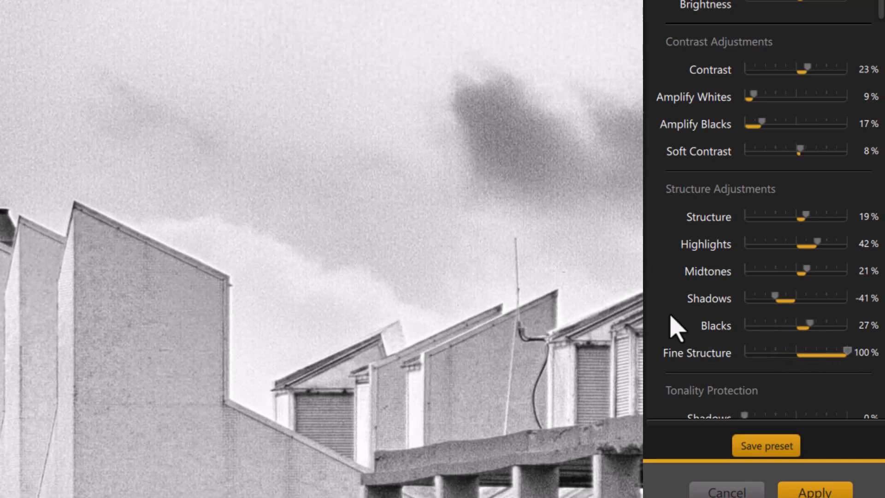
{"action": "left_click", "coordinate": [812, 354]}
{"action": "mouse_move", "coordinate": [812, 353]}
{"action": "left_mouse_down"}
{"action": "mouse_move", "coordinate": [731, 355]}
{"action": "mouse_move", "coordinate": [821, 361]}
{"action": "mouse_move", "coordinate": [810, 366]}
{"action": "left_mouse_up"}
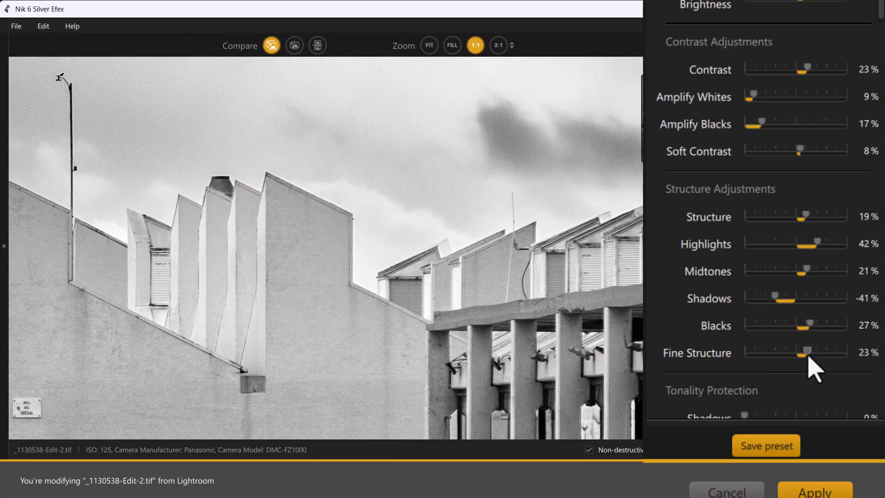
{"action": "double_click", "coordinate": [806, 353]}
{"action": "left_click", "coordinate": [425, 48]}
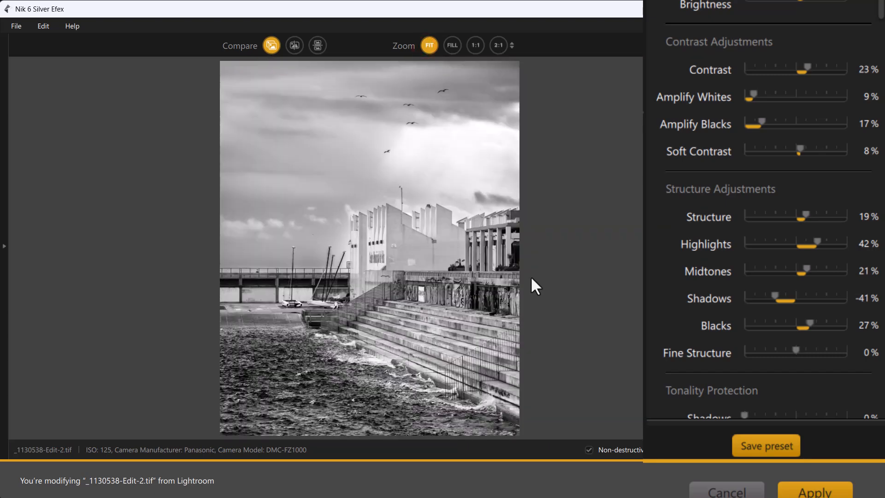
Try structure Blacks at -36% with shadow tonality protection at 100% and 5%, checking the building and sky
{"action": "scroll", "coordinate": [731, 231], "scroll_direction": "down", "scroll_amount": 5}
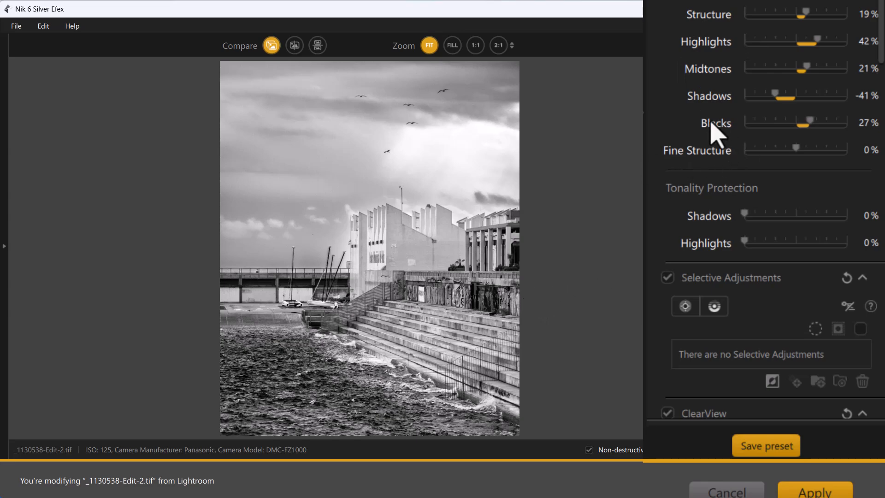
{"action": "left_click", "coordinate": [451, 49]}
{"action": "left_click_drag", "start_coordinate": [610, 349], "coordinate": [346, 300]}
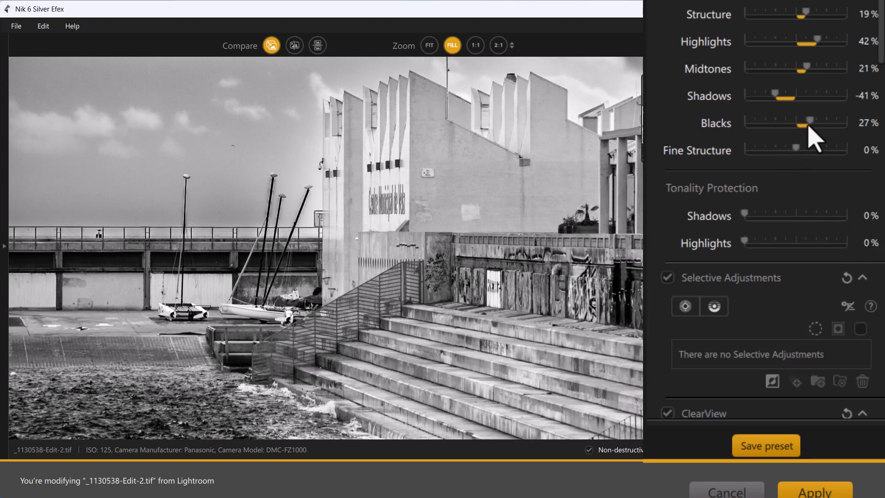
{"action": "left_click_drag", "start_coordinate": [810, 122], "coordinate": [779, 127]}
{"action": "left_click_drag", "start_coordinate": [744, 213], "coordinate": [863, 233]}
{"action": "left_click_drag", "start_coordinate": [603, 170], "coordinate": [566, 340]}
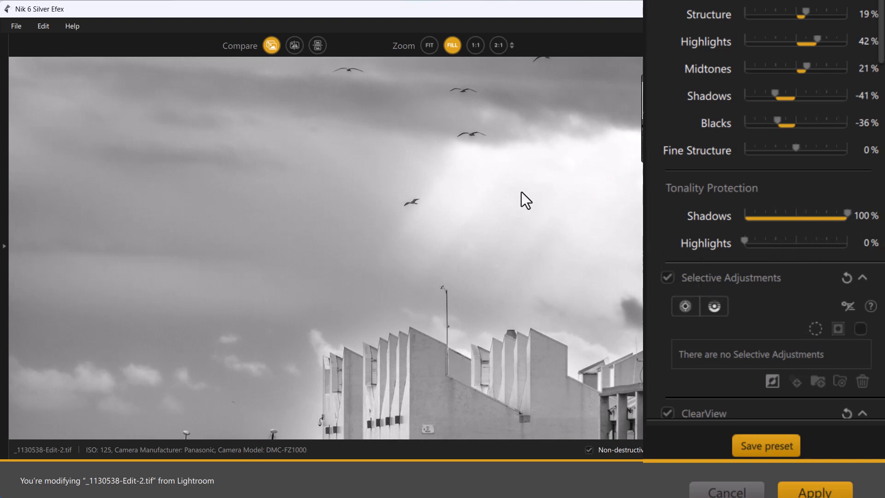
{"action": "left_click_drag", "start_coordinate": [745, 241], "coordinate": [750, 223]}
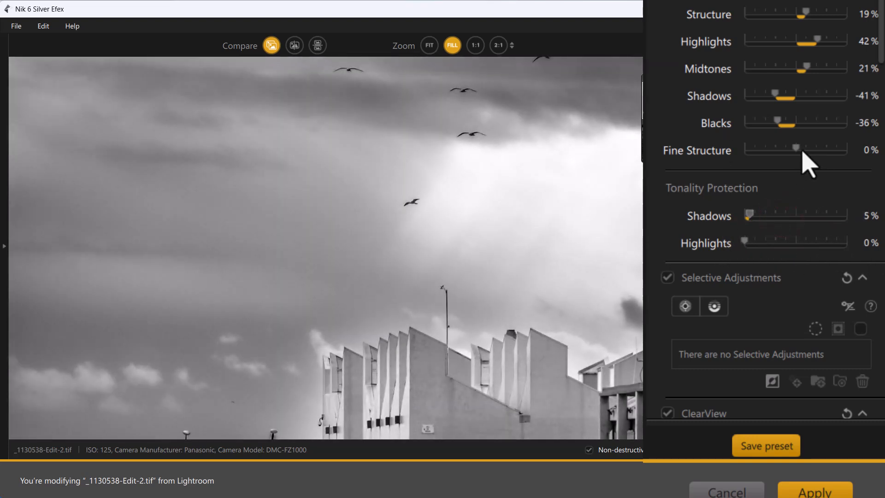
Reset structure Blacks to 0% and set the shadow tonality protection to 14%
{"action": "double_click", "coordinate": [781, 121]}
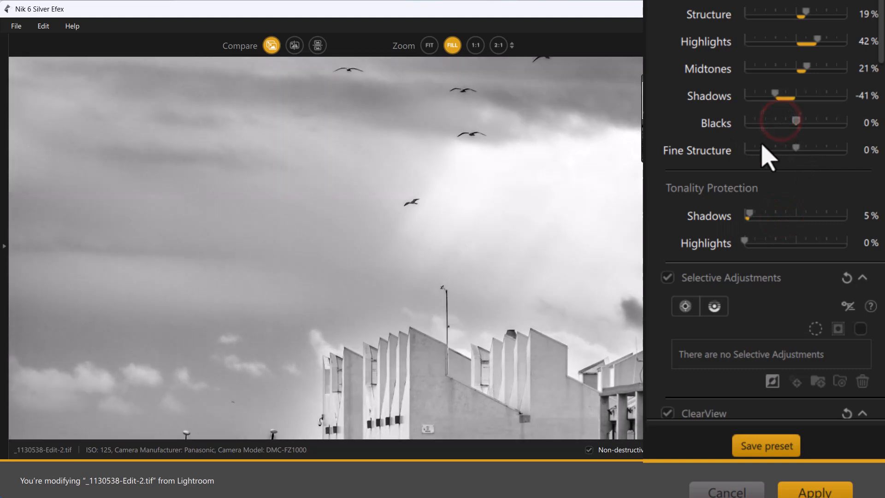
{"action": "left_click", "coordinate": [429, 46]}
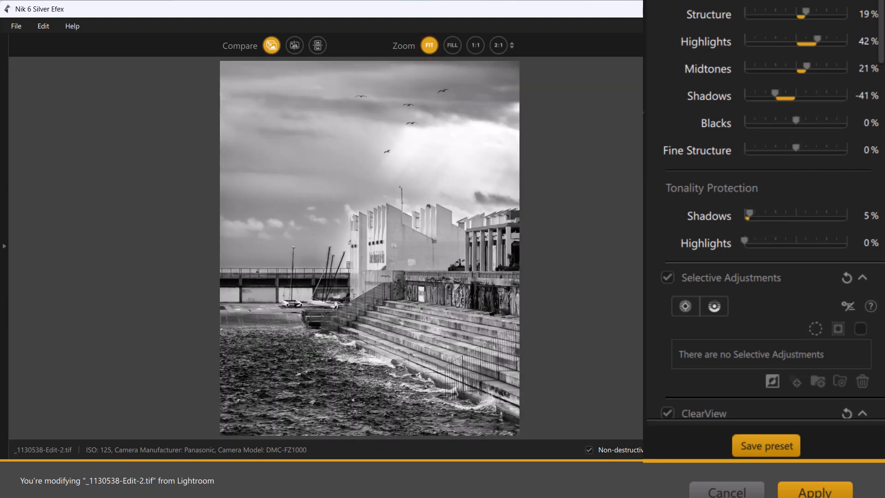
{"action": "left_click_drag", "start_coordinate": [748, 215], "coordinate": [762, 232]}
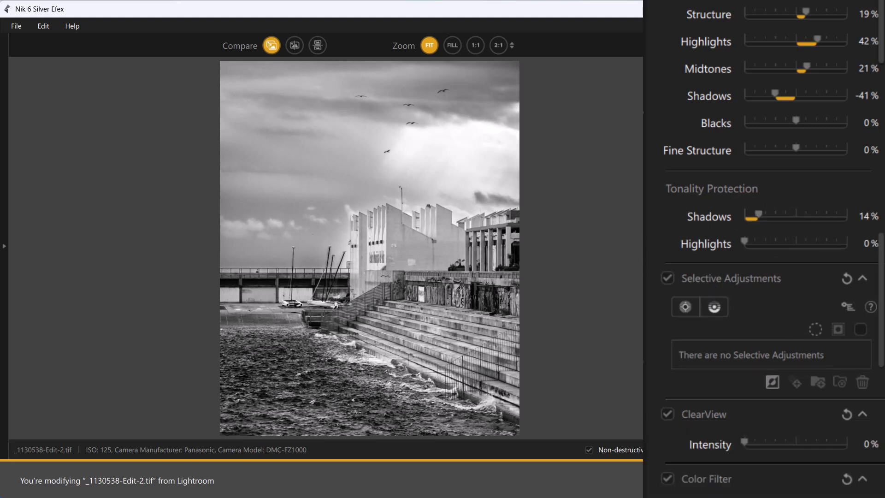
Add a control point on the water in the foreground and hide the local adjustment parameters in the preview
{"action": "scroll", "coordinate": [765, 249], "scroll_direction": "down", "scroll_amount": 3}
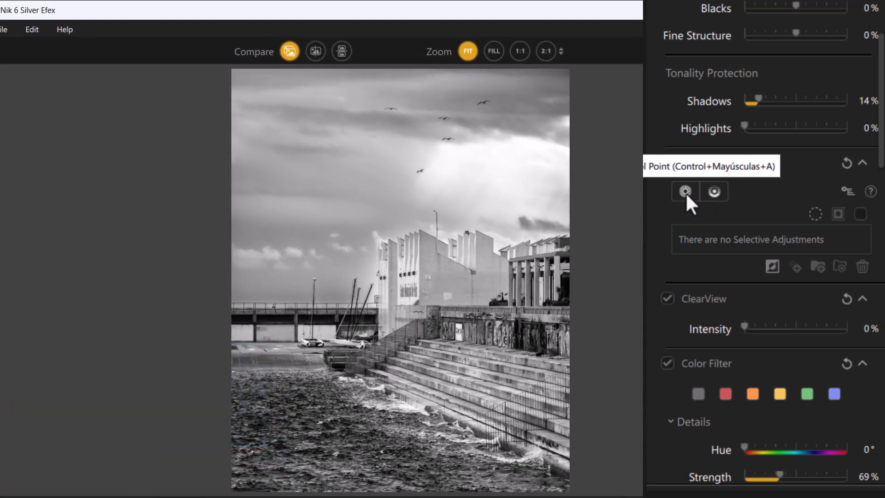
{"action": "left_click", "coordinate": [685, 191]}
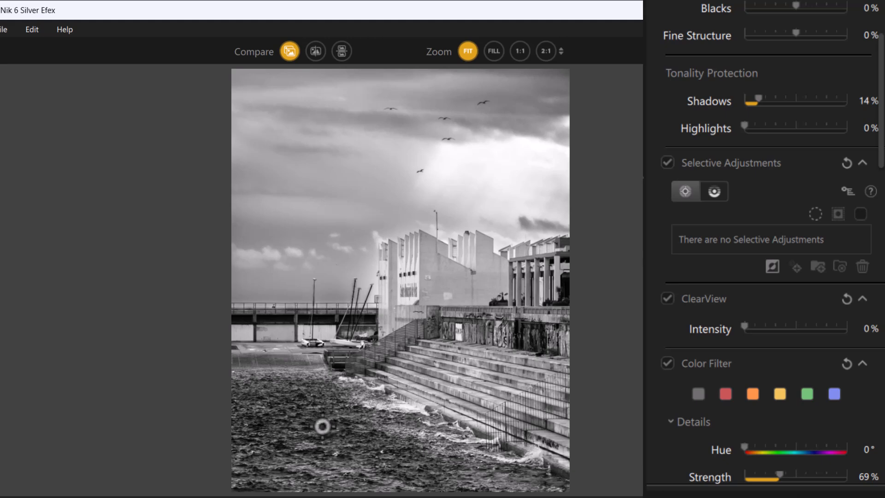
{"action": "left_click", "coordinate": [323, 428]}
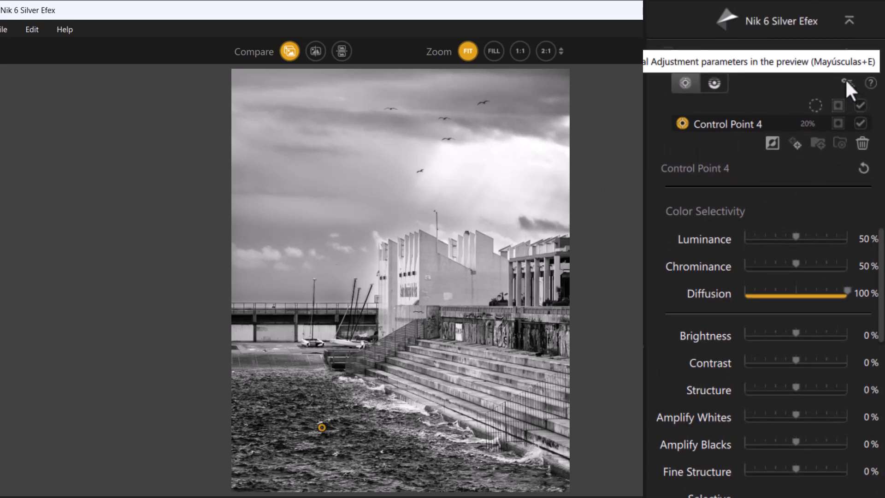
{"action": "left_click", "coordinate": [846, 80]}
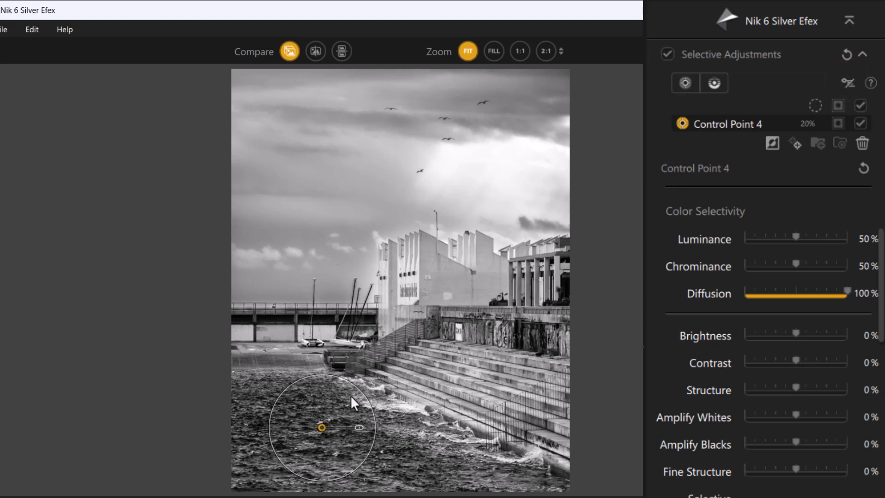
Enlarge the water control point's area of influence to 69% and nudge its position slightly
{"action": "left_click_drag", "start_coordinate": [354, 391], "coordinate": [431, 342]}
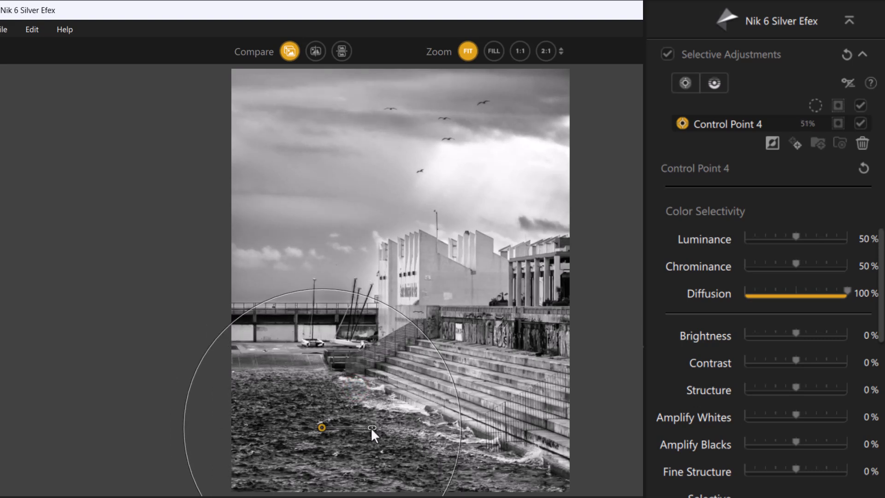
{"action": "left_click_drag", "start_coordinate": [371, 428], "coordinate": [379, 428]}
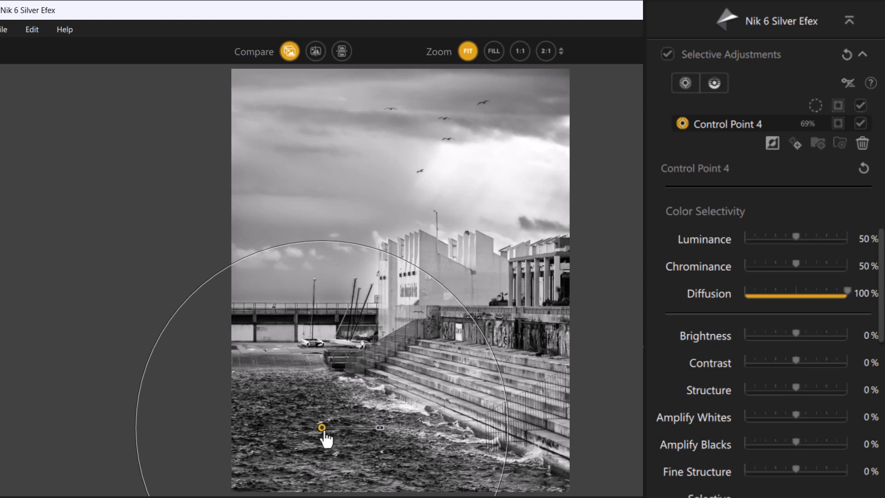
{"action": "left_click_drag", "start_coordinate": [321, 429], "coordinate": [322, 430]}
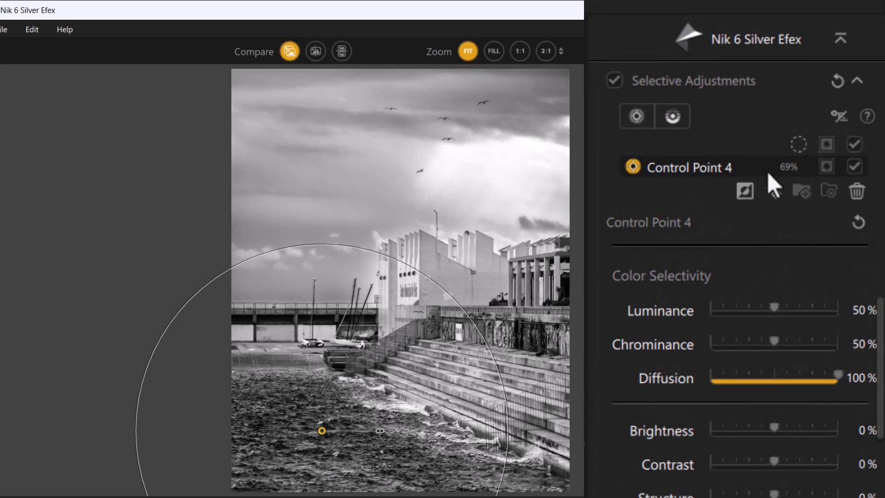
With its mask displayed, move the water control point up toward the shore and adjust its size to 69%
{"action": "left_click", "coordinate": [827, 166]}
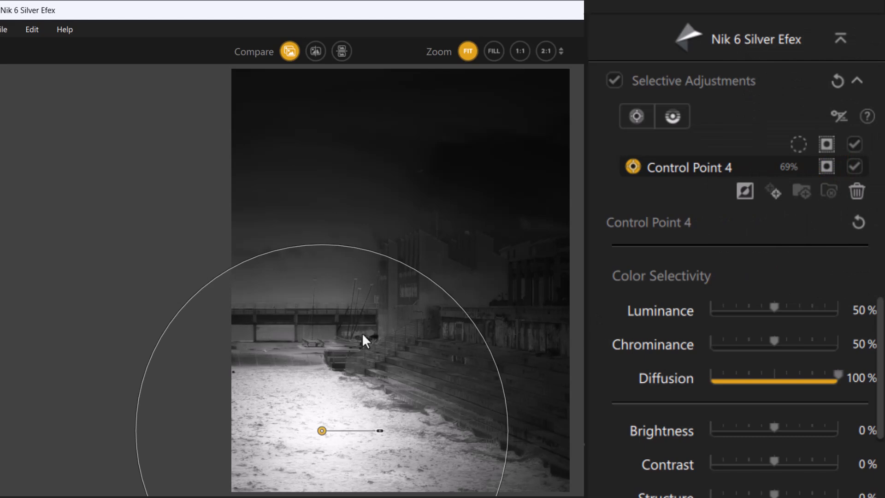
{"action": "left_click_drag", "start_coordinate": [323, 433], "coordinate": [328, 405]}
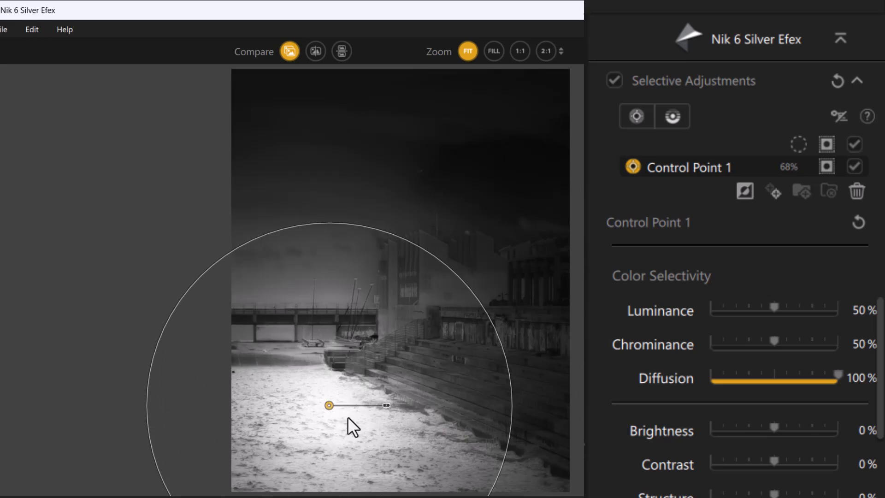
{"action": "left_click_drag", "start_coordinate": [373, 230], "coordinate": [374, 220]}
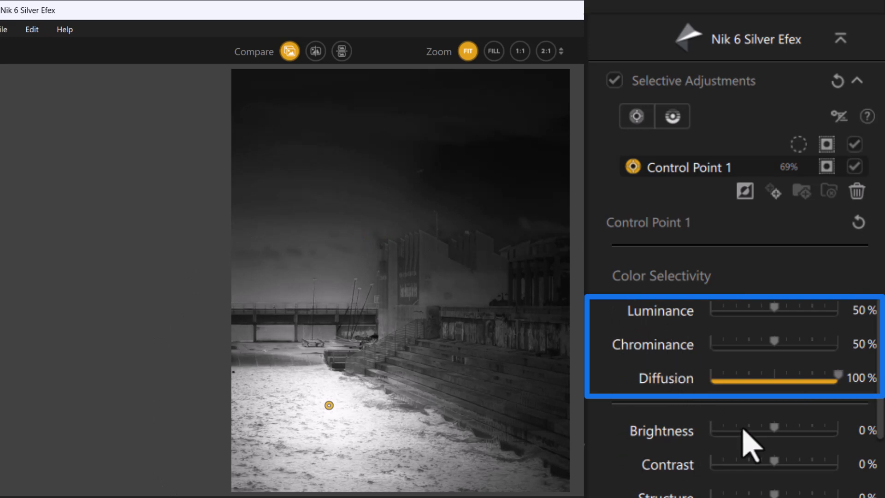
Set the control point's color selectivity to Luminance 0%, Chrominance 0% and Diffusion 99%
{"action": "left_click", "coordinate": [773, 341]}
{"action": "left_click_drag", "start_coordinate": [774, 341], "coordinate": [697, 342]}
{"action": "left_click_drag", "start_coordinate": [773, 307], "coordinate": [708, 316]}
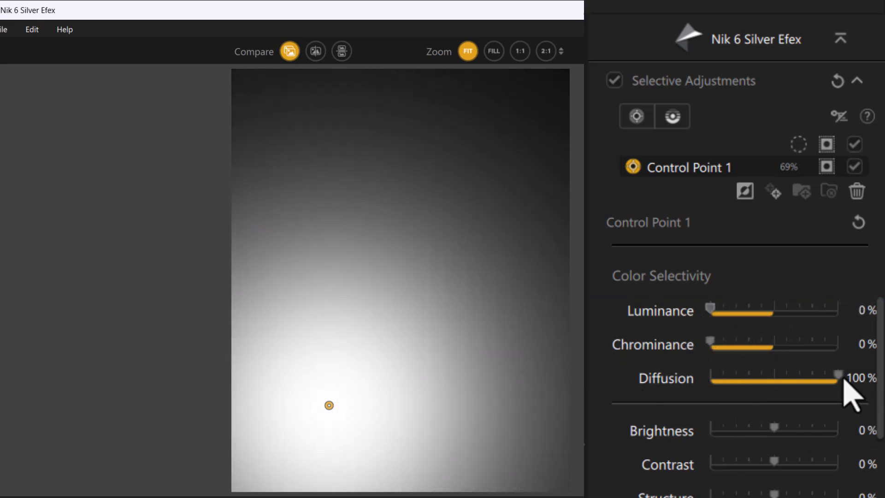
{"action": "mouse_move", "coordinate": [838, 377]}
{"action": "left_mouse_down"}
{"action": "mouse_move", "coordinate": [762, 378]}
{"action": "mouse_move", "coordinate": [844, 384]}
{"action": "mouse_move", "coordinate": [780, 389]}
{"action": "mouse_move", "coordinate": [751, 373]}
{"action": "mouse_move", "coordinate": [733, 392]}
{"action": "mouse_move", "coordinate": [840, 389]}
{"action": "mouse_move", "coordinate": [827, 396]}
{"action": "mouse_move", "coordinate": [837, 388]}
{"action": "left_mouse_up"}
{"action": "mouse_move", "coordinate": [839, 380]}
{"action": "left_mouse_down"}
{"action": "mouse_move", "coordinate": [804, 375]}
{"action": "mouse_move", "coordinate": [836, 377]}
{"action": "left_mouse_up"}
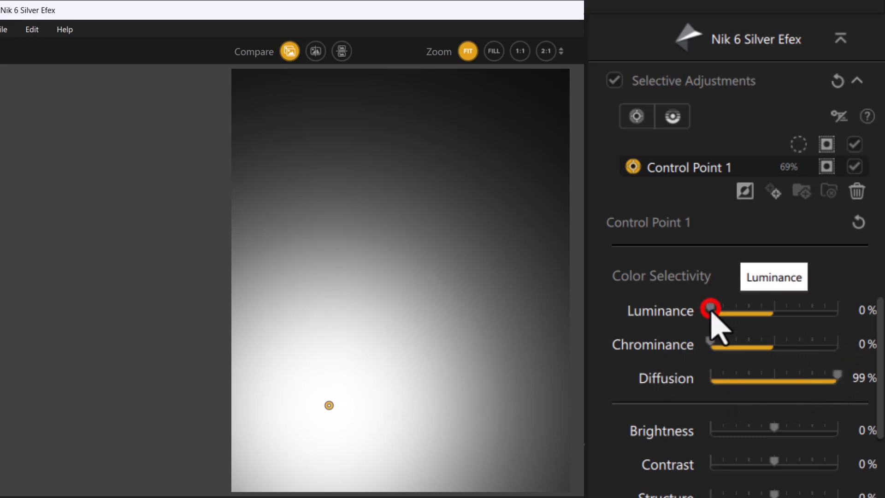
Restrict the control point's mask to the water by setting Luminance to 69% and Chrominance to 73%
{"action": "left_click_drag", "start_coordinate": [714, 307], "coordinate": [753, 314]}
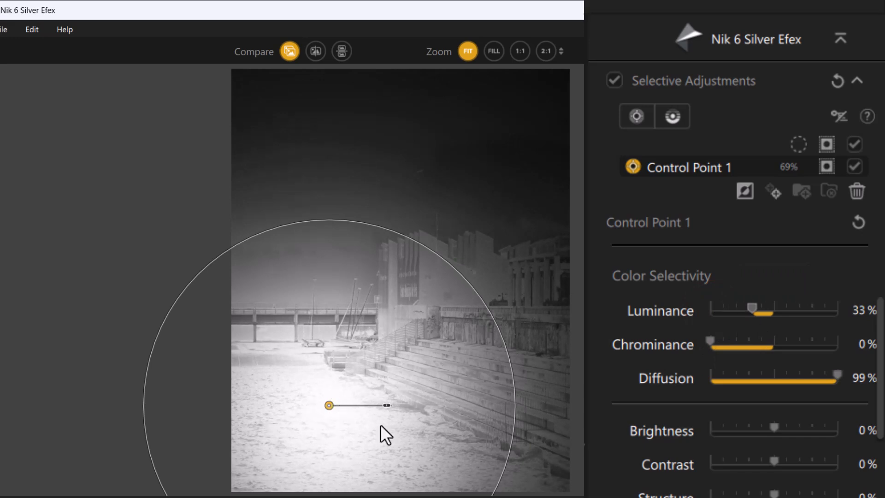
{"action": "left_click_drag", "start_coordinate": [754, 315], "coordinate": [808, 328]}
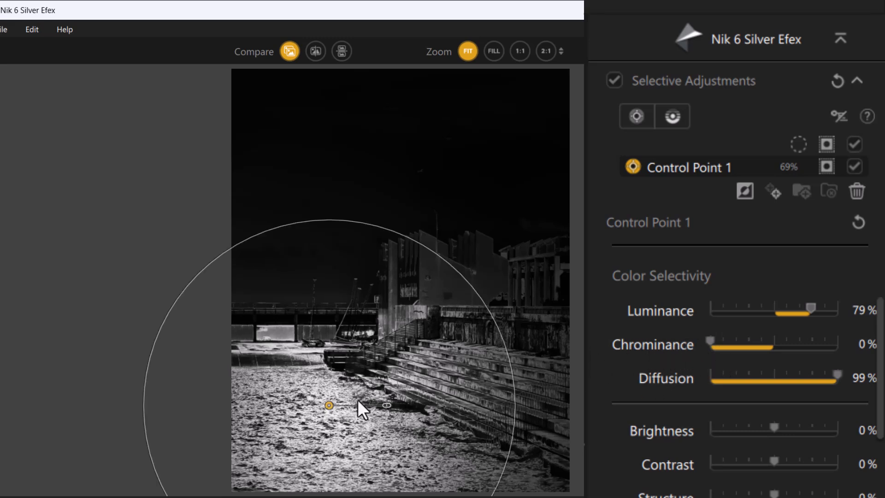
{"action": "left_click_drag", "start_coordinate": [713, 345], "coordinate": [797, 364]}
{"action": "mouse_move", "coordinate": [814, 306]}
{"action": "left_mouse_down"}
{"action": "mouse_move", "coordinate": [777, 307]}
{"action": "mouse_move", "coordinate": [798, 308]}
{"action": "left_mouse_up"}
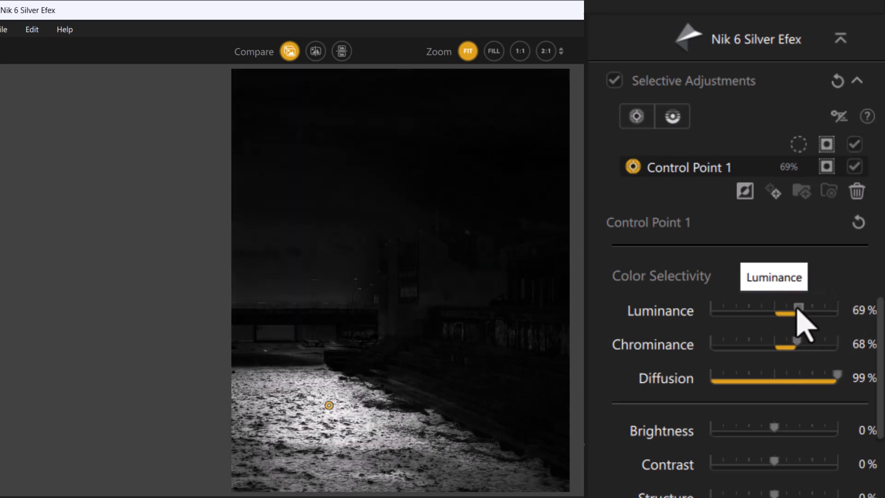
{"action": "left_click", "coordinate": [800, 341]}
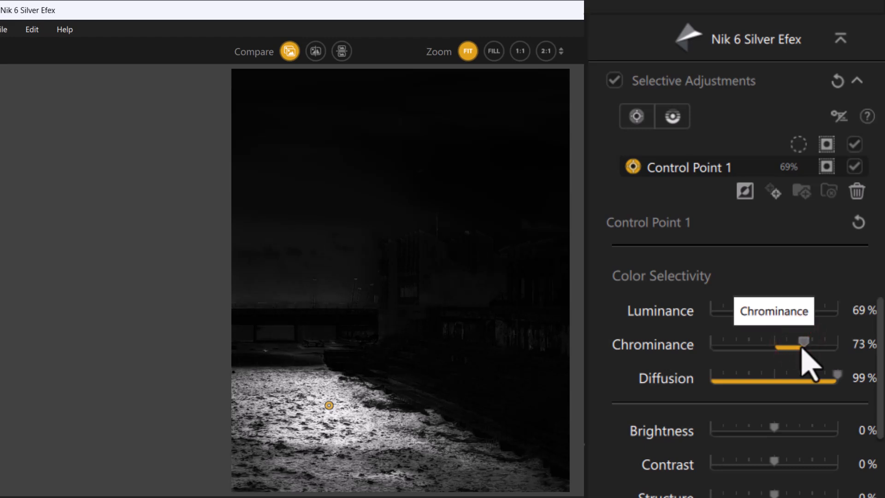
Enlarge the water control point to 83% with Diffusion at 99%, and hide its mask
{"action": "left_click_drag", "start_coordinate": [503, 338], "coordinate": [541, 323]}
{"action": "mouse_move", "coordinate": [831, 379]}
{"action": "left_mouse_down"}
{"action": "mouse_move", "coordinate": [791, 379]}
{"action": "mouse_move", "coordinate": [836, 379]}
{"action": "left_mouse_up"}
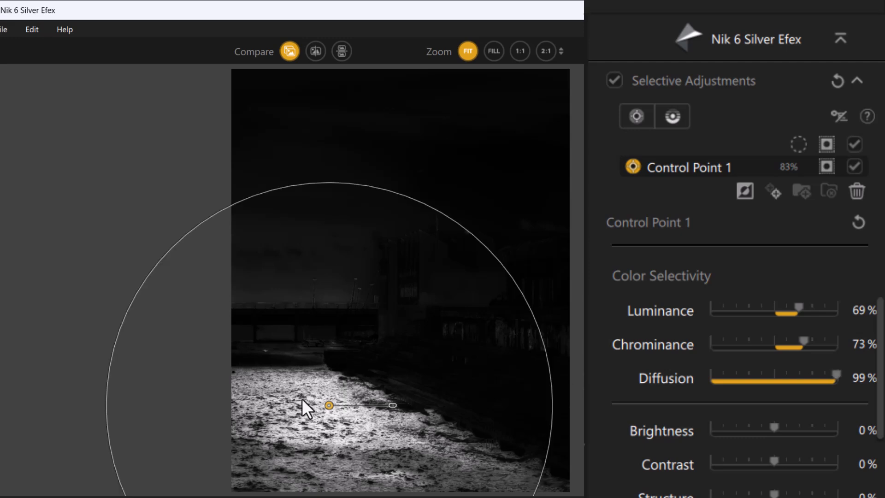
{"action": "left_click", "coordinate": [827, 167]}
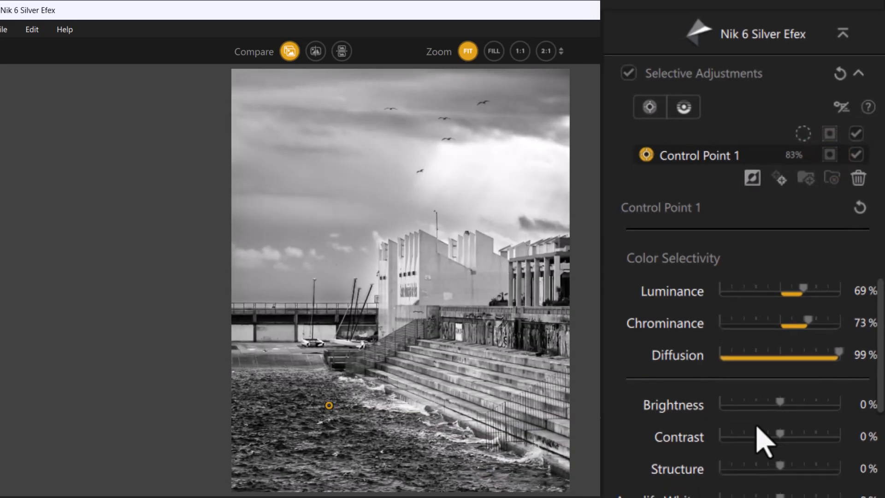
Set the water control point's Brightness to 46%, Amplify Blacks to 81% and Structure to 64%, and display its mask
{"action": "left_click_drag", "start_coordinate": [794, 337], "coordinate": [819, 335]}
{"action": "left_click_drag", "start_coordinate": [795, 442], "coordinate": [838, 443]}
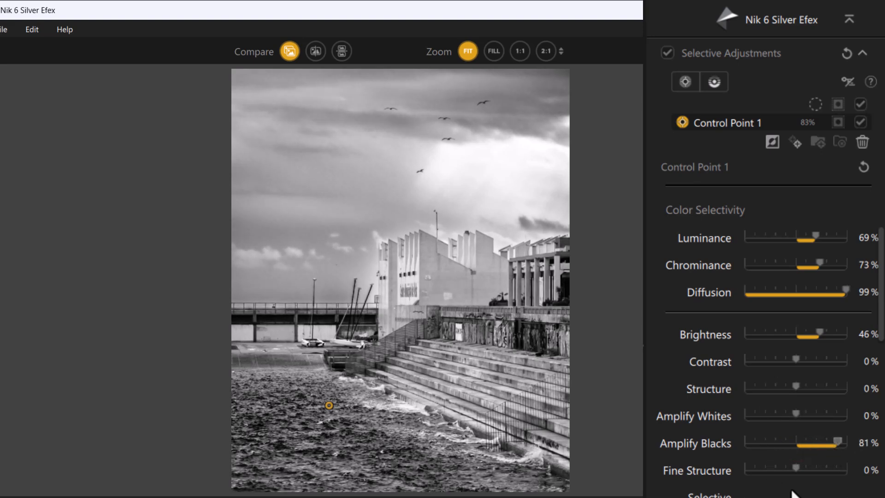
{"action": "left_click_drag", "start_coordinate": [796, 387], "coordinate": [828, 388]}
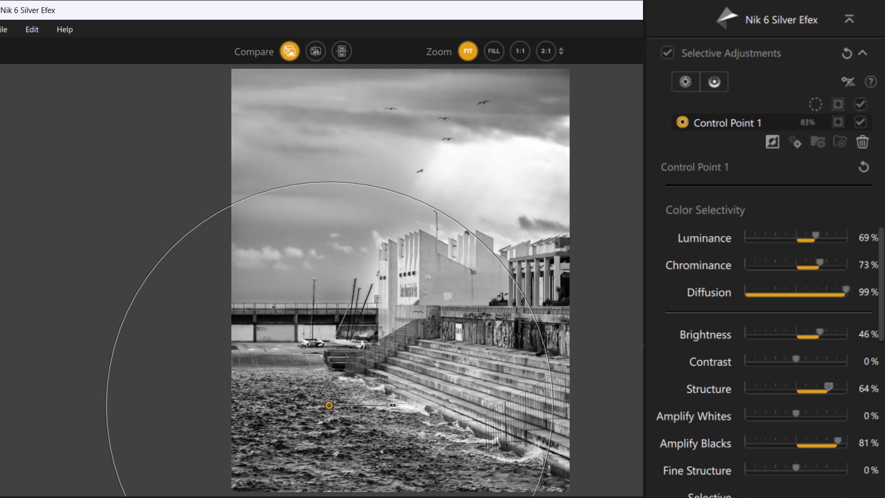
{"action": "left_click", "coordinate": [838, 122]}
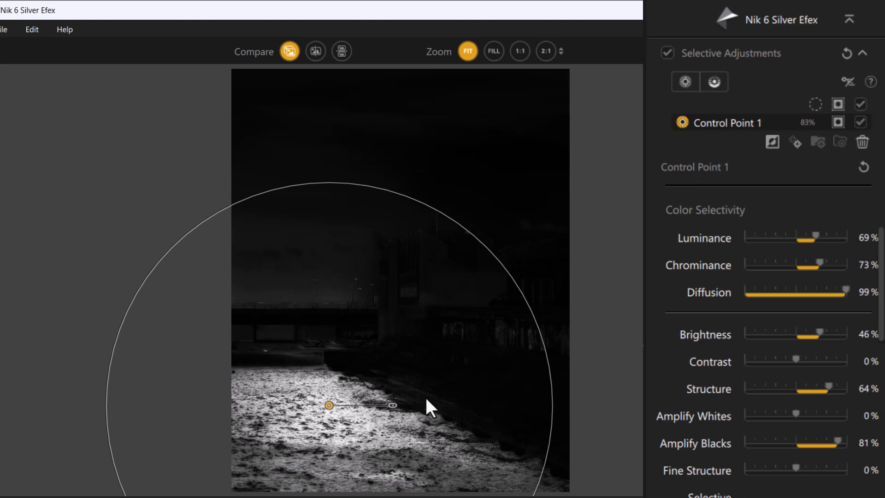
{"action": "left_click", "coordinate": [837, 124]}
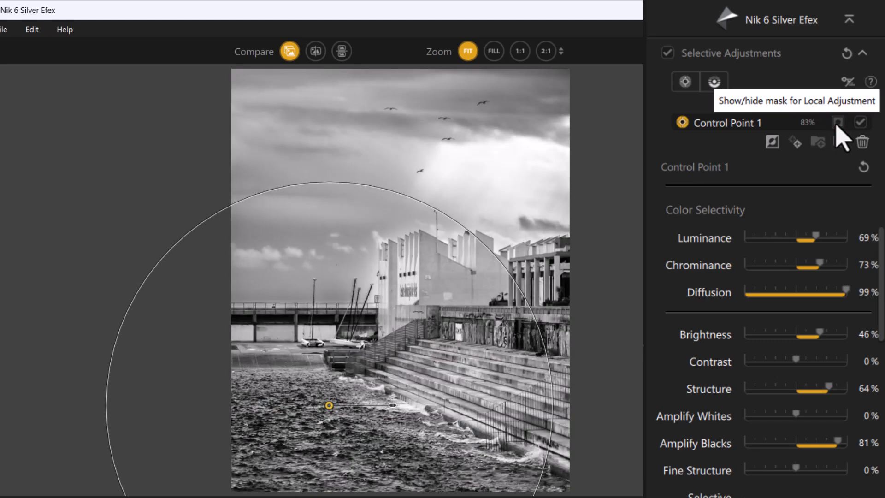
{"action": "left_click", "coordinate": [835, 124]}
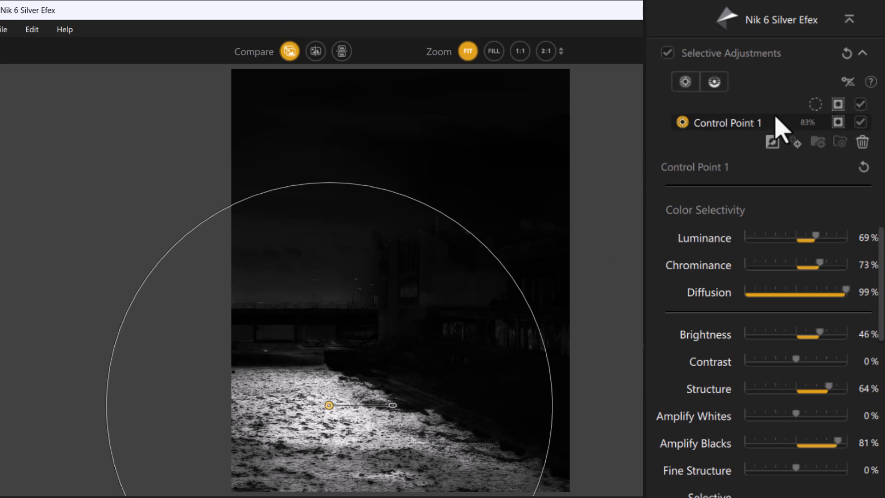
{"action": "left_click", "coordinate": [794, 142]}
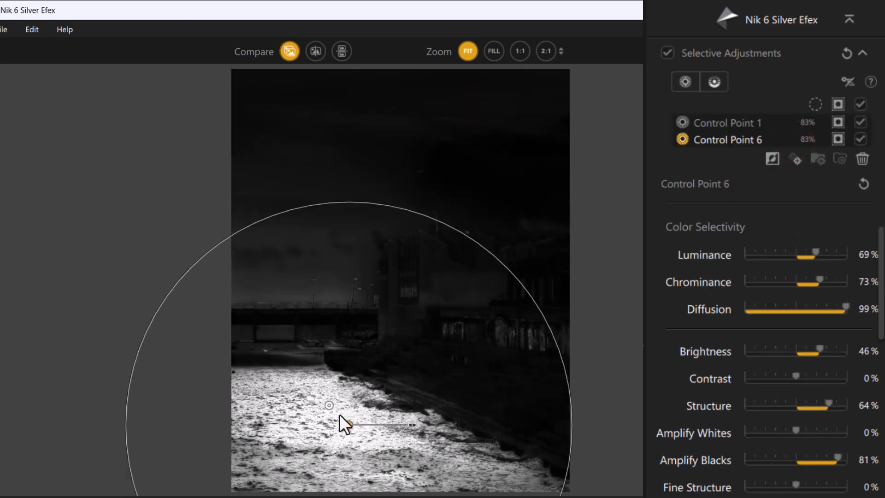
{"action": "left_click_drag", "start_coordinate": [348, 425], "coordinate": [383, 453]}
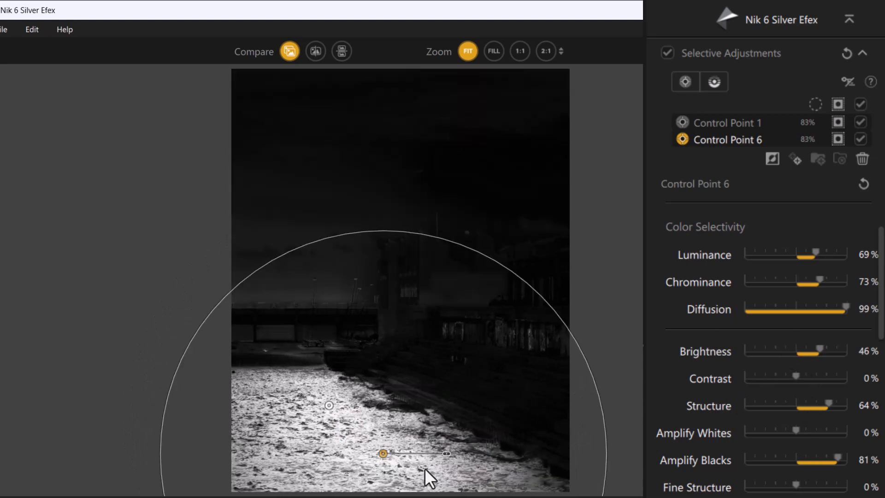
{"action": "left_click_drag", "start_coordinate": [383, 456], "coordinate": [386, 462]}
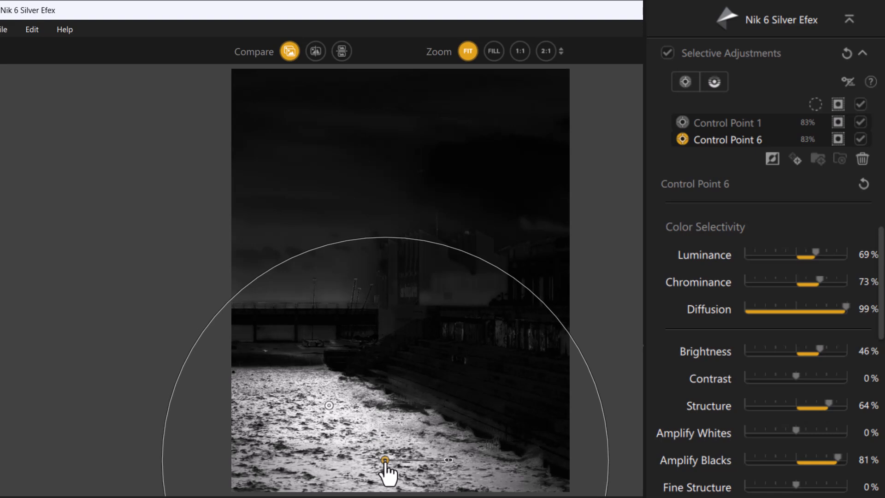
{"action": "key", "text": "ctrl+z"}
{"action": "key", "text": "ctrl+z"}
{"action": "key", "text": "ctrl+z"}
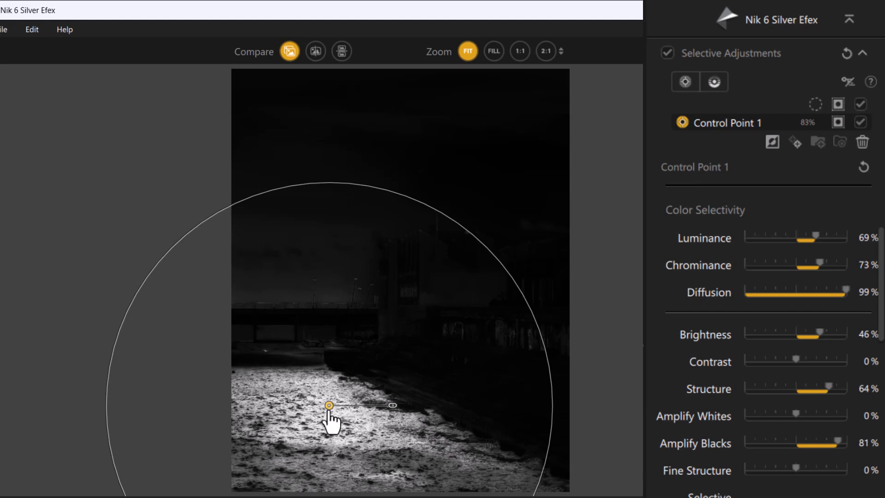
Duplicate the water control point twice, placing both copies side by side across the lower part of the water
{"action": "left_click_drag", "start_coordinate": [329, 405], "coordinate": [381, 460]}
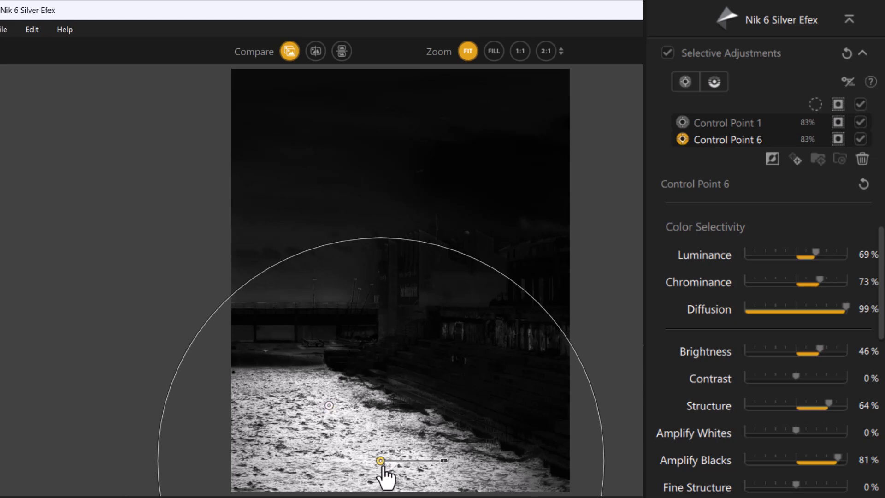
{"action": "left_click_drag", "start_coordinate": [381, 462], "coordinate": [415, 470]}
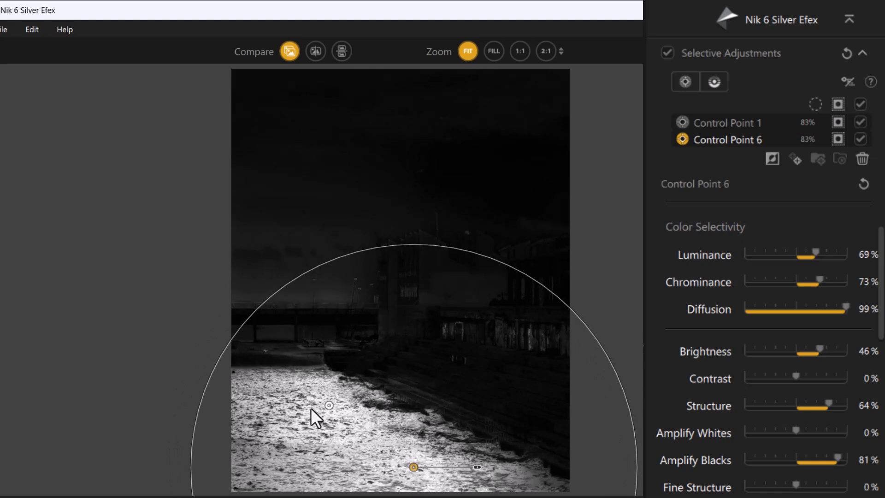
{"action": "left_click_drag", "start_coordinate": [412, 466], "coordinate": [312, 455]}
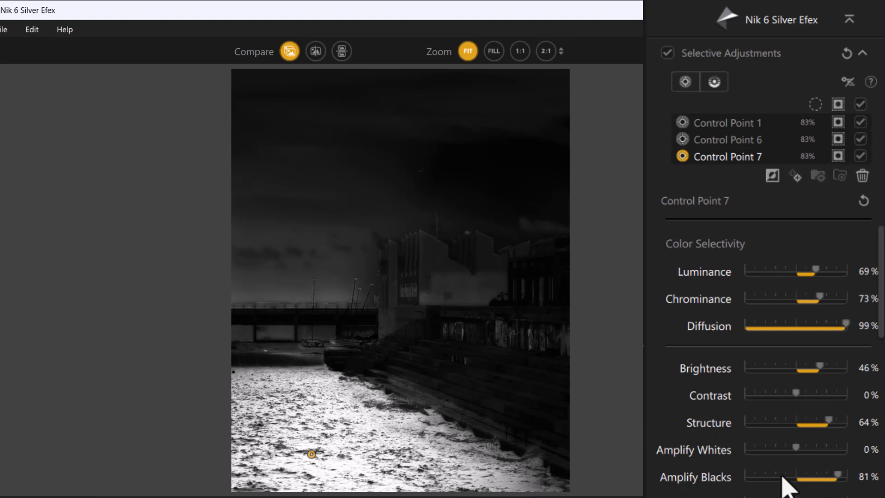
Hide the masks of all three water control points, and try lowering Brightness on the most recent copy only
{"action": "left_click", "coordinate": [838, 156]}
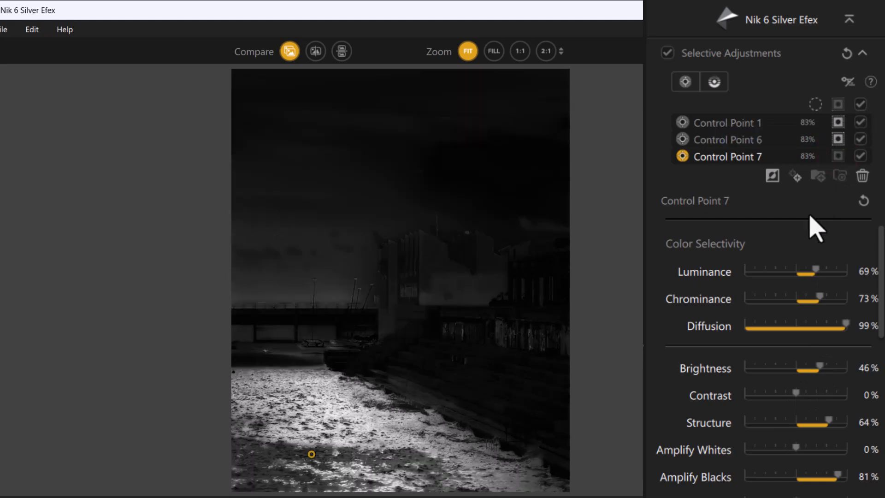
{"action": "left_click", "coordinate": [837, 139]}
{"action": "left_click", "coordinate": [838, 122]}
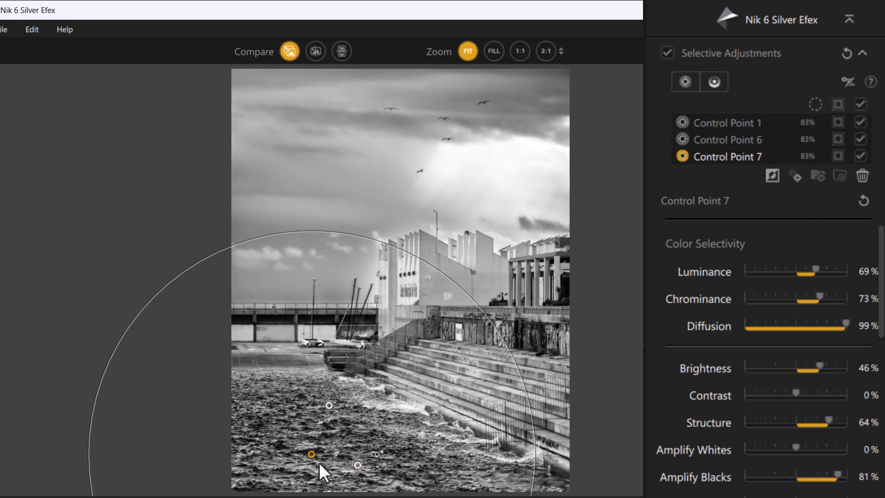
{"action": "left_click_drag", "start_coordinate": [819, 366], "coordinate": [689, 405]}
{"action": "key", "text": "ctrl+z"}
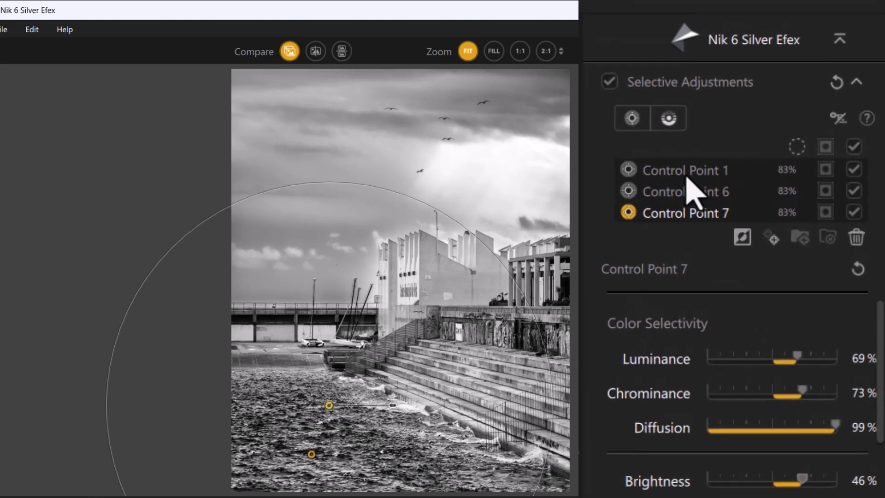
Combine the three water control points into one group and check the group's mask
{"action": "left_click", "coordinate": [686, 172]}
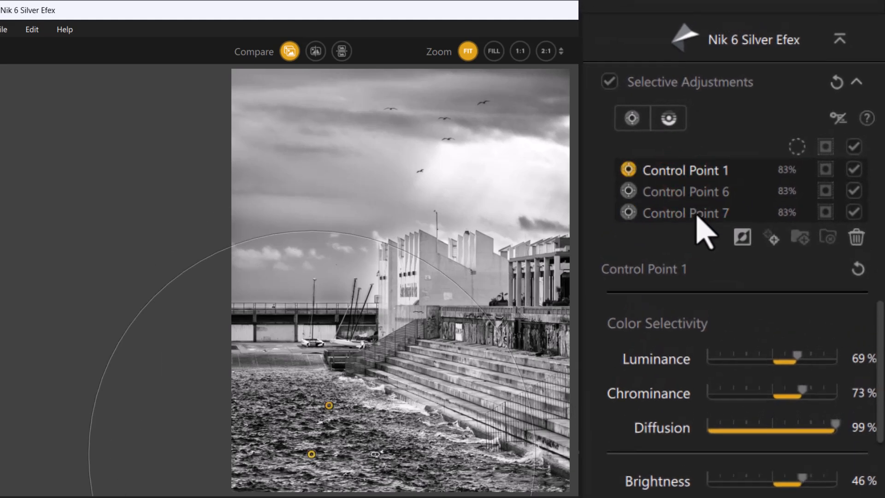
{"action": "left_click", "coordinate": [696, 213], "text": "shift"}
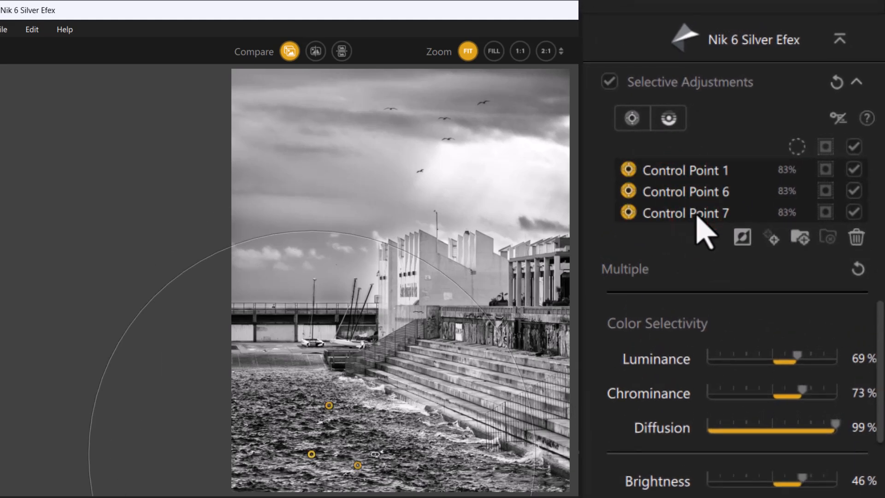
{"action": "left_click", "coordinate": [800, 237]}
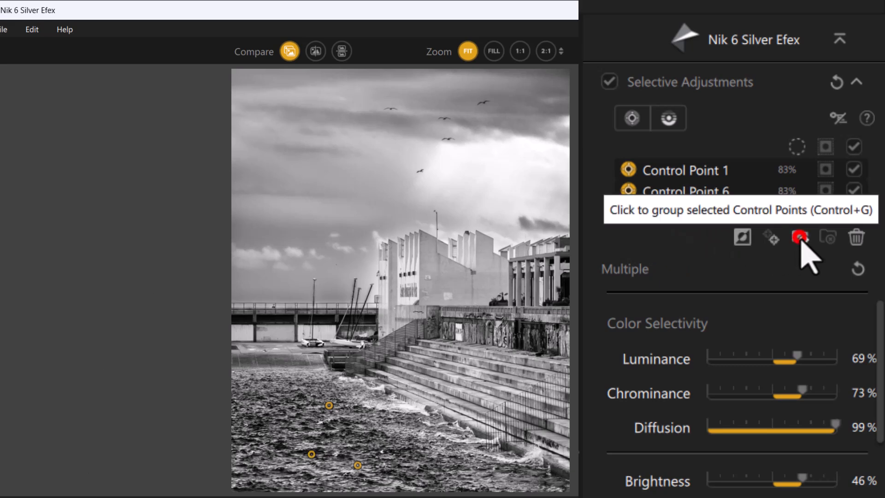
{"action": "left_click", "coordinate": [824, 168]}
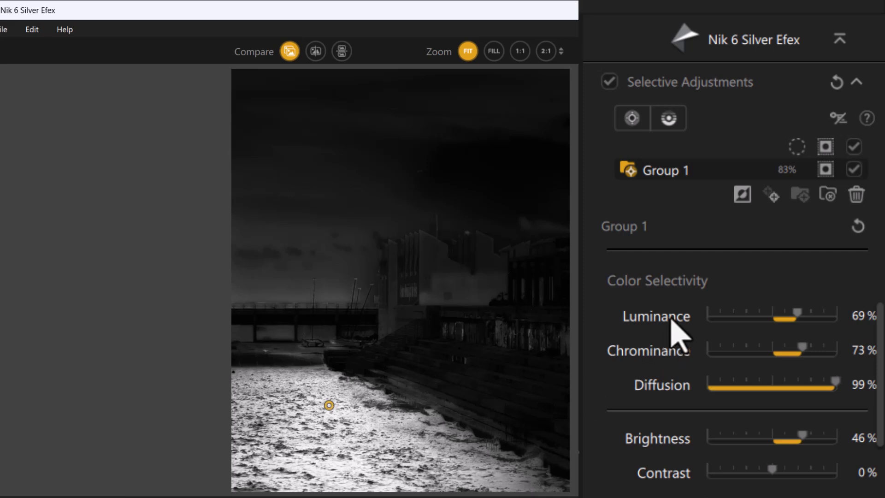
{"action": "mouse_move", "coordinate": [319, 417]}
{"action": "left_click", "coordinate": [823, 171]}
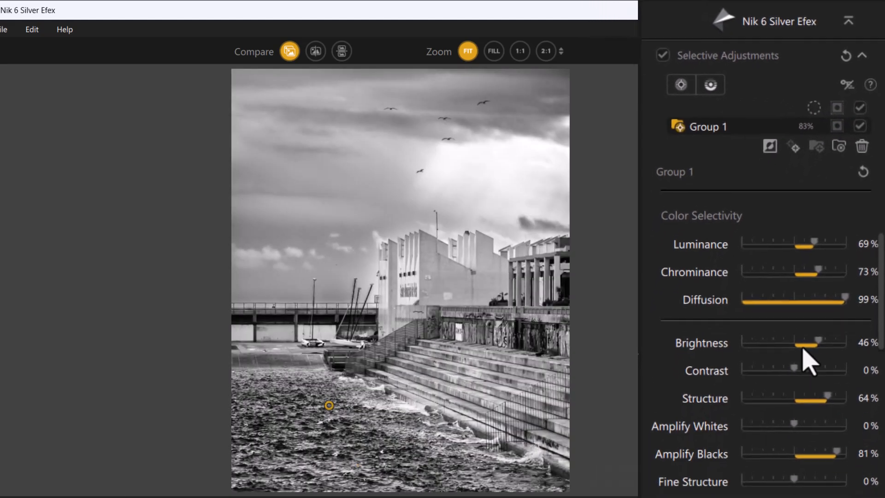
Set the water group's Brightness to 29% and shift its lower-left control point slightly to the left
{"action": "mouse_move", "coordinate": [815, 335]}
{"action": "left_mouse_down"}
{"action": "mouse_move", "coordinate": [766, 336]}
{"action": "mouse_move", "coordinate": [816, 351]}
{"action": "left_mouse_up"}
{"action": "mouse_move", "coordinate": [310, 455]}
{"action": "mouse_move", "coordinate": [311, 455]}
{"action": "left_mouse_down"}
{"action": "mouse_move", "coordinate": [280, 454]}
{"action": "mouse_move", "coordinate": [306, 454]}
{"action": "left_mouse_up"}
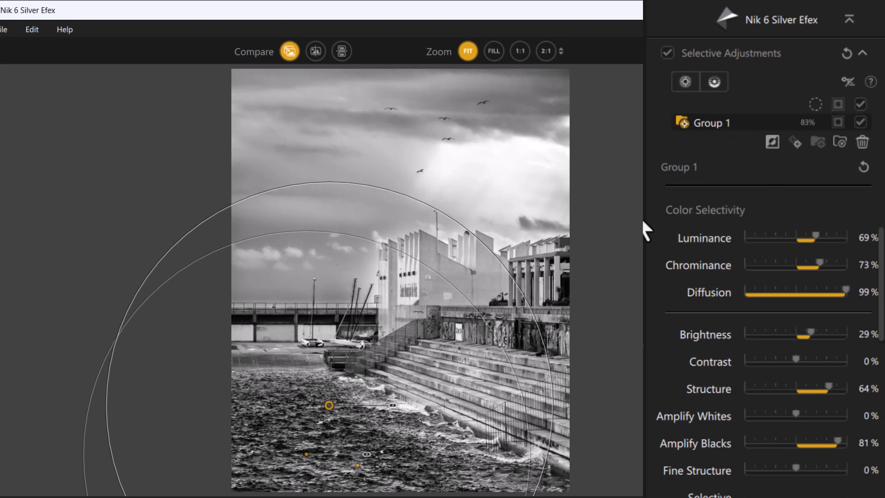
Try inverting the water group's mask to apply a Brightness change to everything except the water, and restore the original mask
{"action": "left_click", "coordinate": [838, 123]}
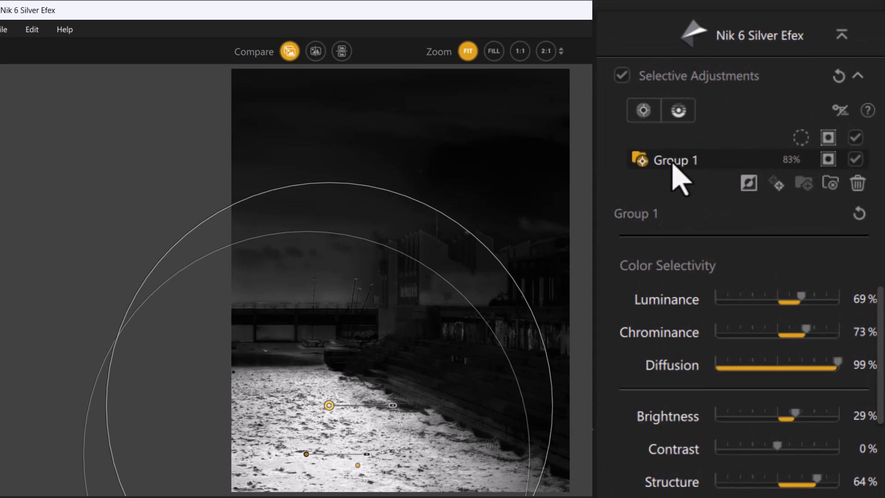
{"action": "left_click", "coordinate": [749, 185]}
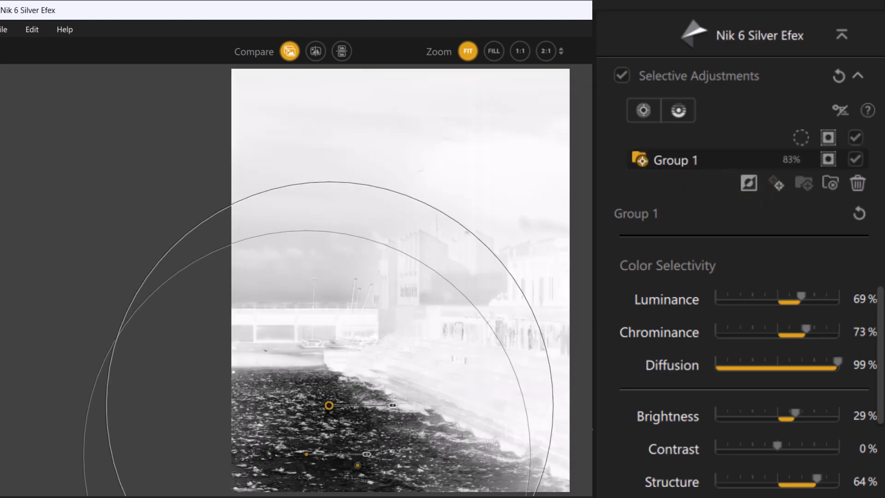
{"action": "left_click", "coordinate": [828, 160]}
{"action": "mouse_move", "coordinate": [793, 415]}
{"action": "left_mouse_down"}
{"action": "mouse_move", "coordinate": [670, 413]}
{"action": "mouse_move", "coordinate": [804, 426]}
{"action": "mouse_move", "coordinate": [796, 428]}
{"action": "left_mouse_up"}
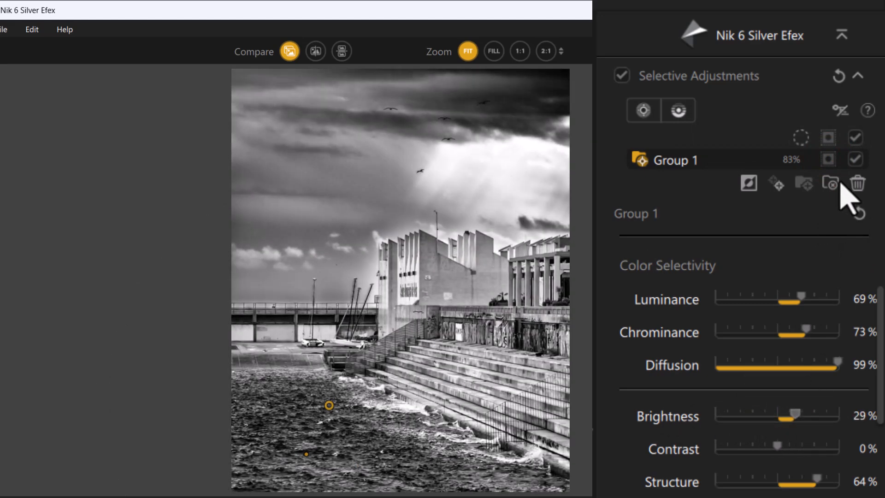
{"action": "left_click", "coordinate": [828, 160]}
{"action": "left_click", "coordinate": [749, 184]}
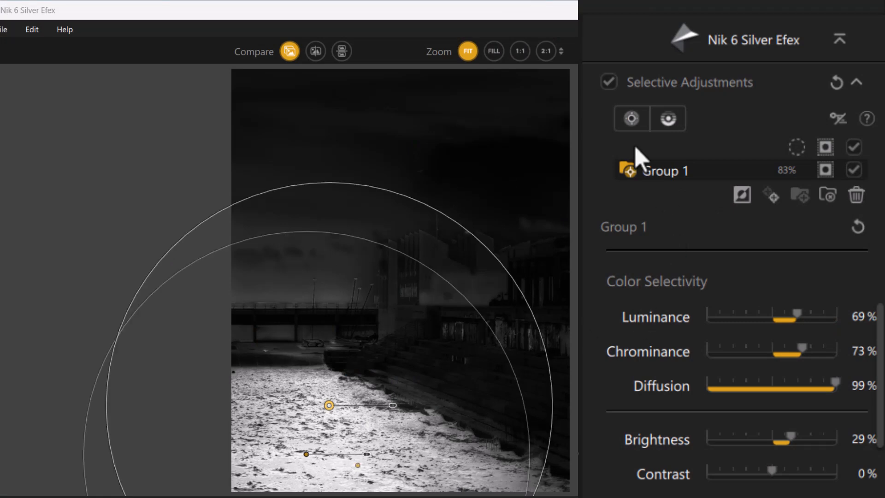
Add a control point with a 52% size in the sky just above the pier, and hide the water group's mask
{"action": "left_click", "coordinate": [631, 118]}
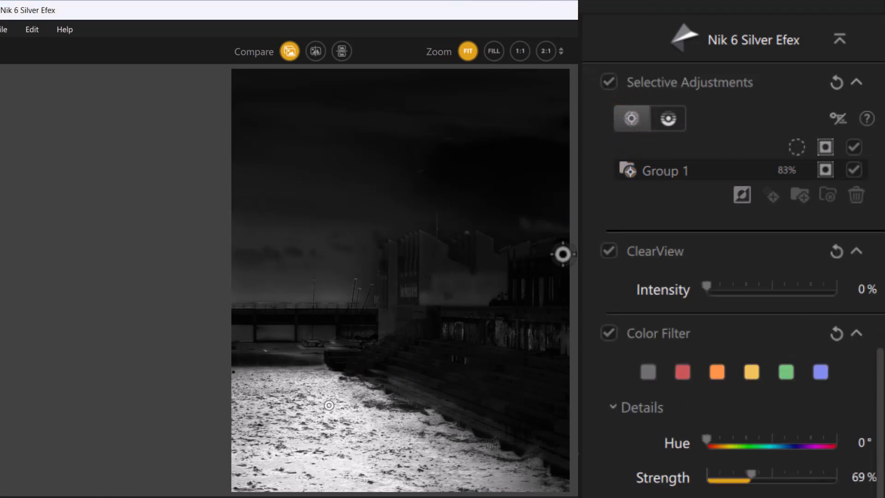
{"action": "left_click", "coordinate": [332, 293]}
{"action": "left_click_drag", "start_coordinate": [369, 291], "coordinate": [382, 292]}
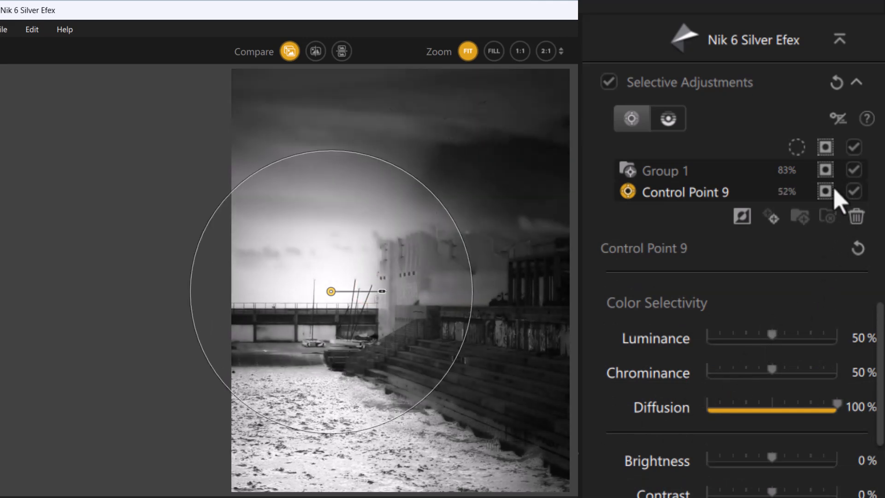
{"action": "left_click", "coordinate": [826, 169]}
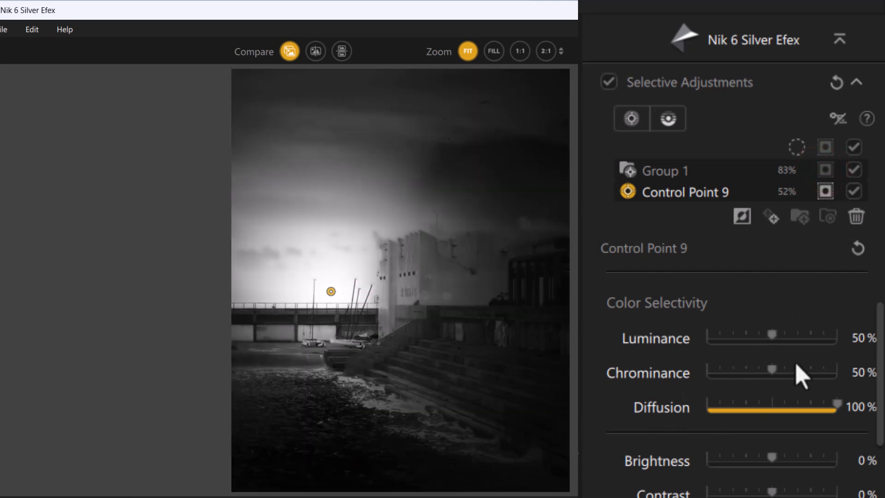
Restrict the sky control point's mask by setting Luminance to 53% and Chrominance to 72%
{"action": "left_click_drag", "start_coordinate": [771, 335], "coordinate": [780, 339]}
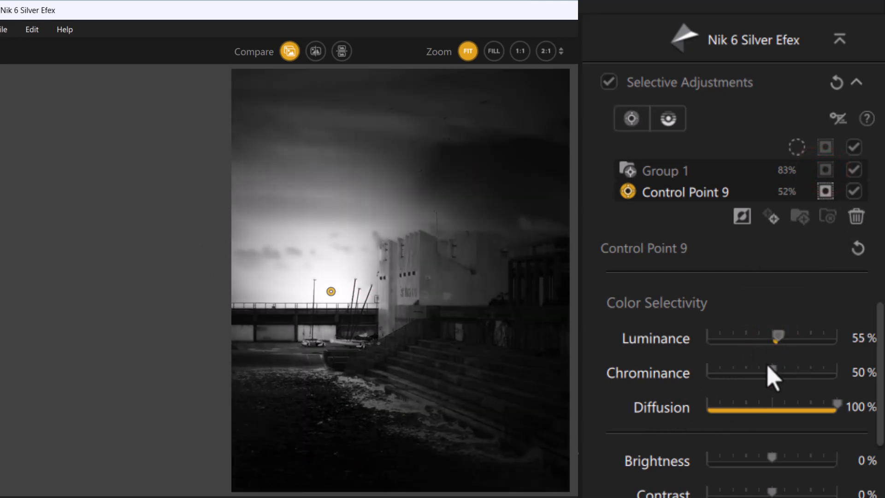
{"action": "left_click_drag", "start_coordinate": [770, 374], "coordinate": [804, 380]}
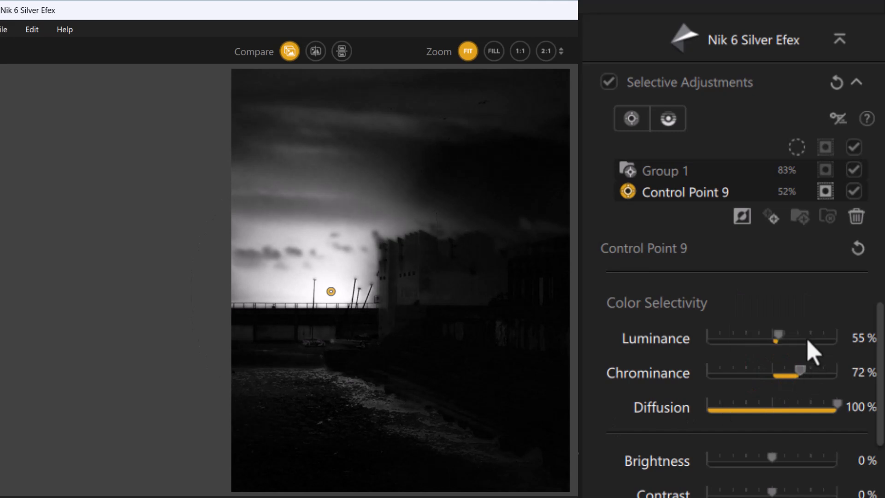
{"action": "mouse_move", "coordinate": [778, 337]}
{"action": "left_mouse_down"}
{"action": "mouse_move", "coordinate": [788, 341]}
{"action": "mouse_move", "coordinate": [776, 339]}
{"action": "left_mouse_up"}
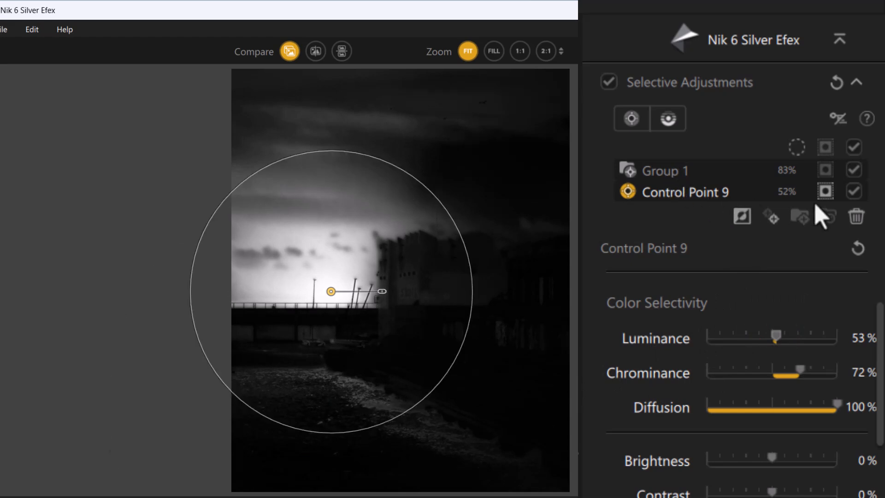
Compare the mask of the water group with that of the sky control point, and hide both
{"action": "left_click", "coordinate": [824, 172]}
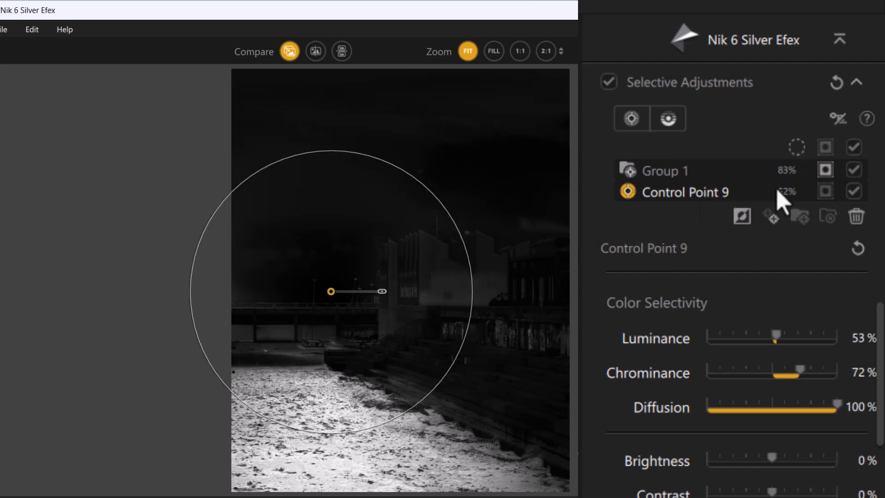
{"action": "left_click", "coordinate": [823, 184]}
{"action": "left_click", "coordinate": [825, 188]}
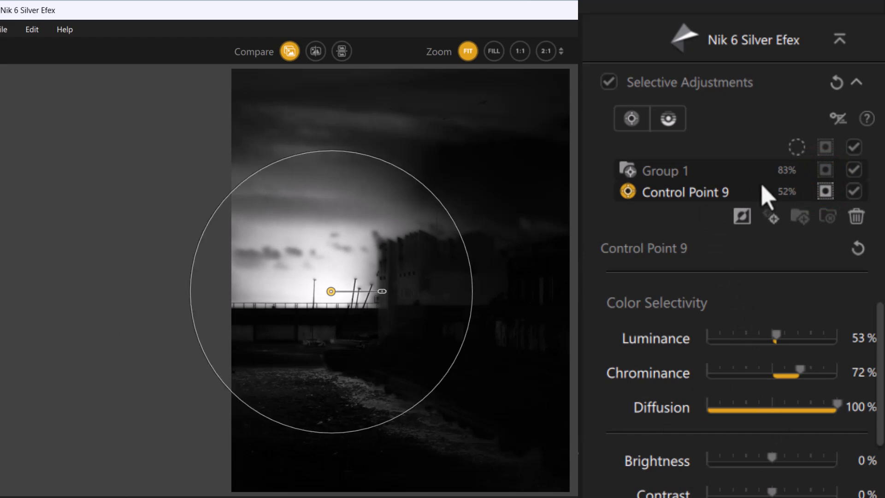
{"action": "left_click", "coordinate": [825, 191]}
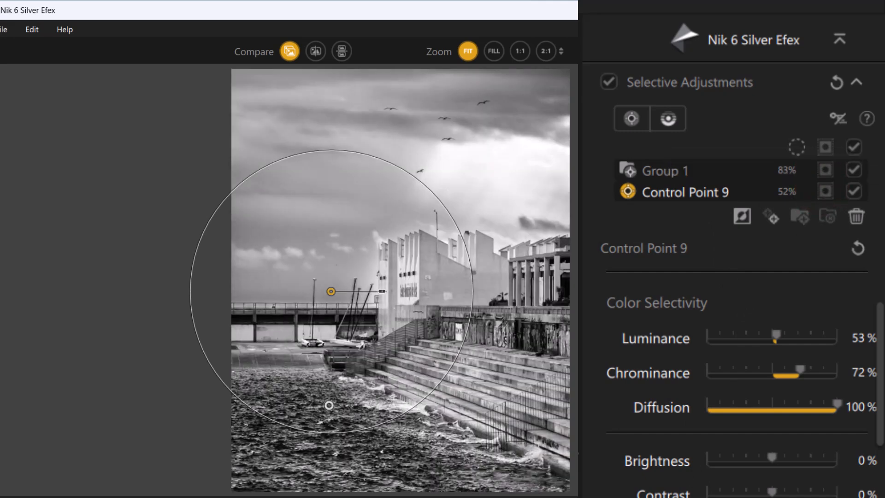
Set the water group's Brightness to -100%
{"action": "left_click", "coordinate": [696, 176]}
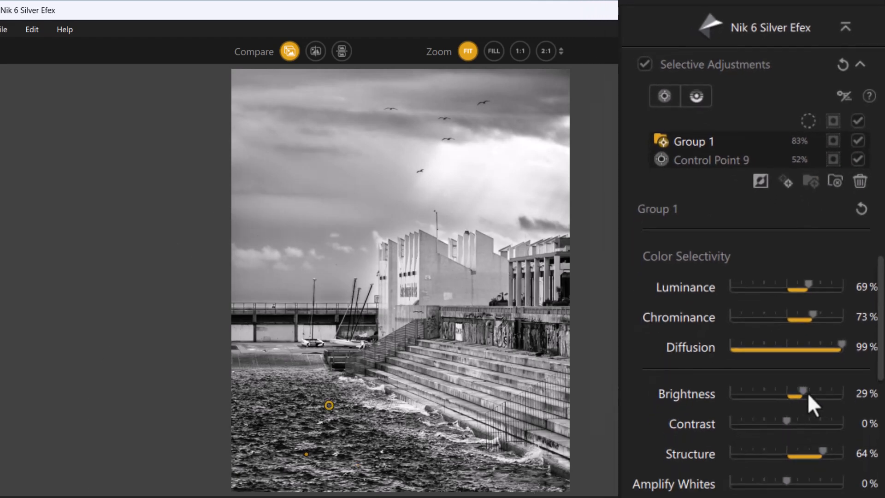
{"action": "left_click_drag", "start_coordinate": [803, 391], "coordinate": [723, 396]}
Delete the control point in the sky above the pier
{"action": "mouse_move", "coordinate": [706, 161]}
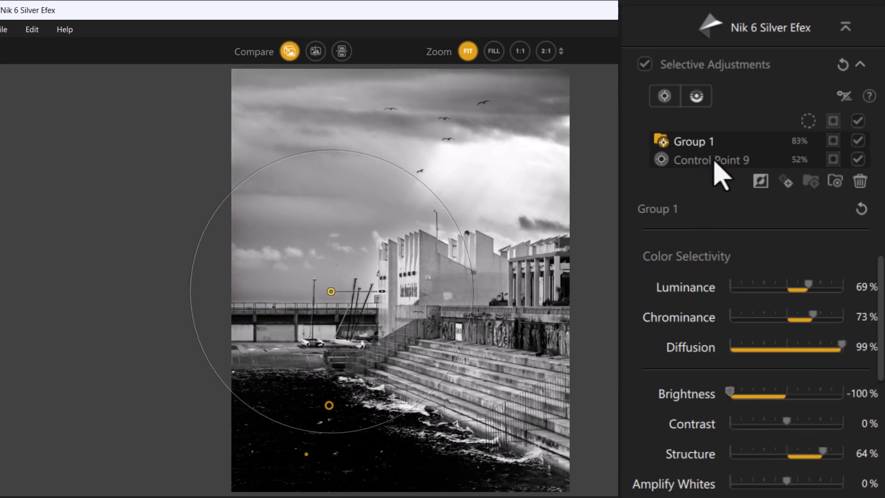
{"action": "left_click", "coordinate": [738, 159]}
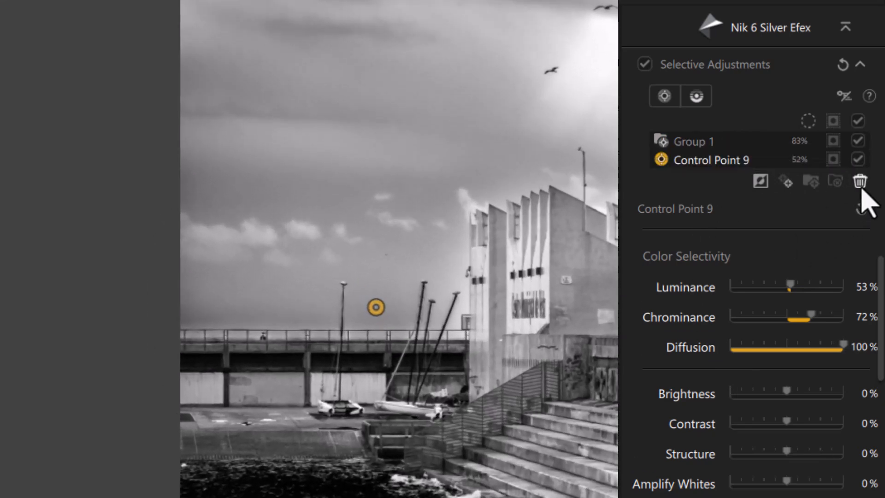
{"action": "left_click", "coordinate": [860, 181]}
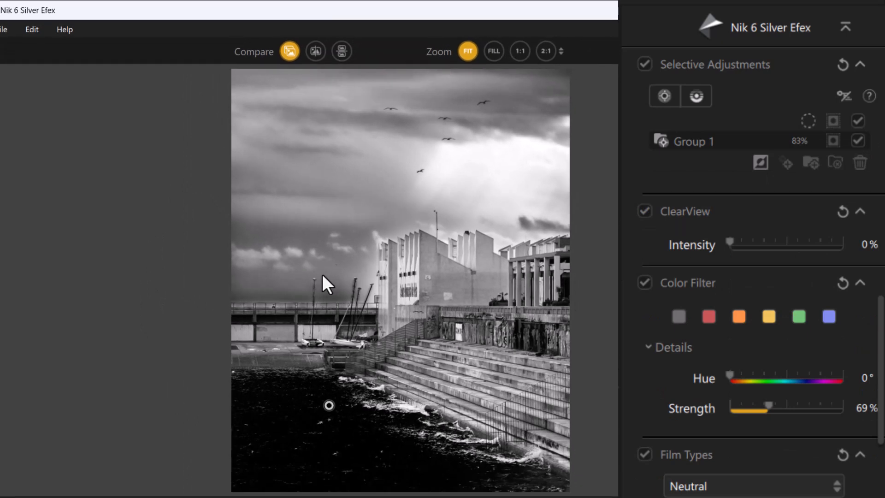
Undo the deletion of the control point in the sky and rename it "Proteger cielo"
{"action": "key", "text": "ctrl+z"}
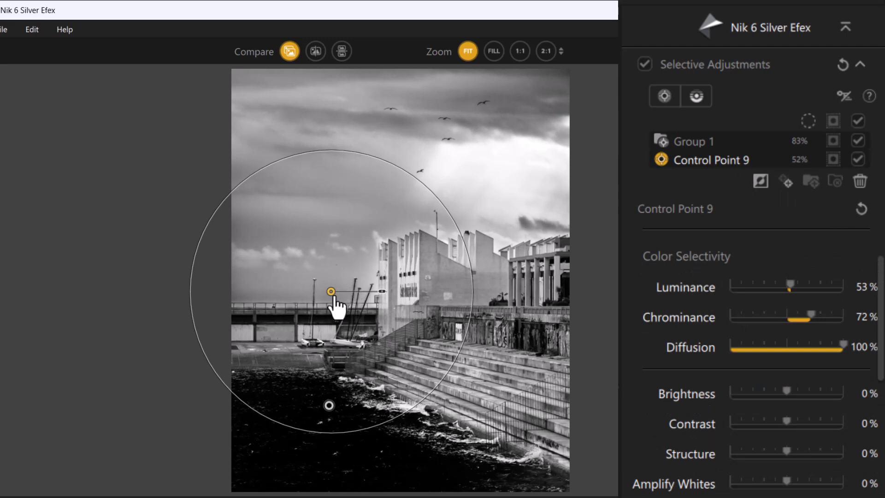
{"action": "double_click", "coordinate": [689, 161]}
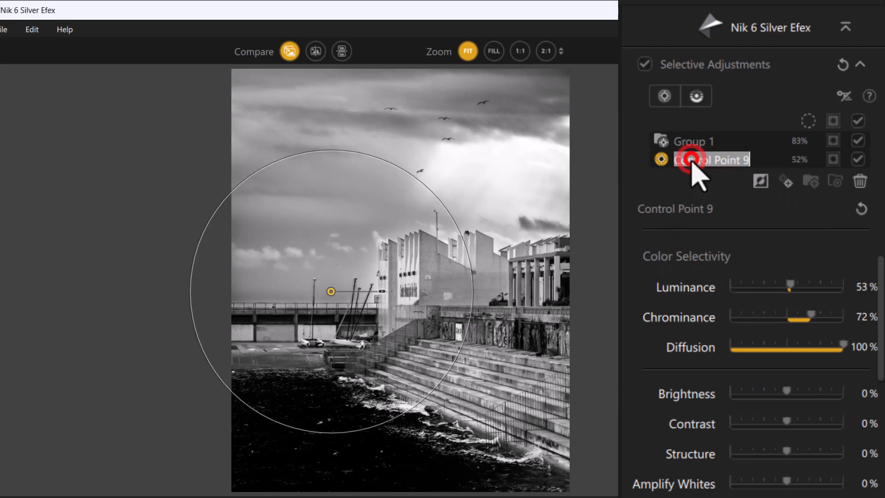
{"action": "type", "text": "P"}
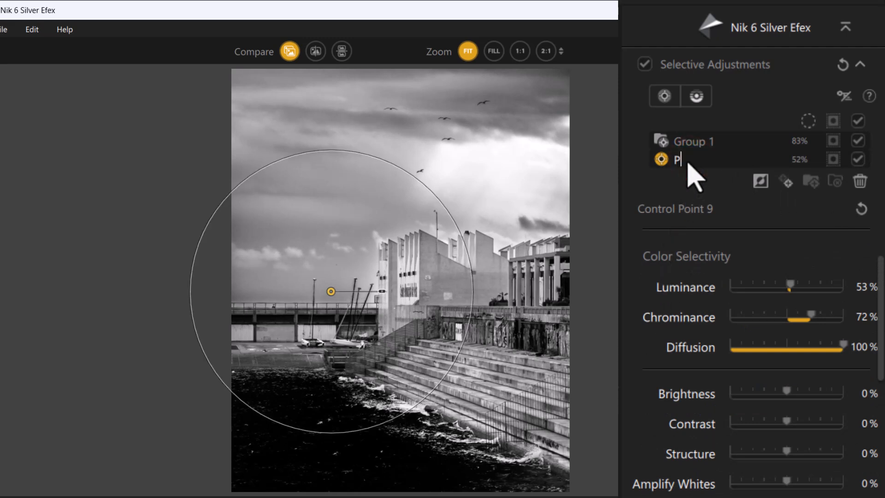
{"action": "type", "text": "roteger cielo"}
{"action": "key", "text": "Return"}
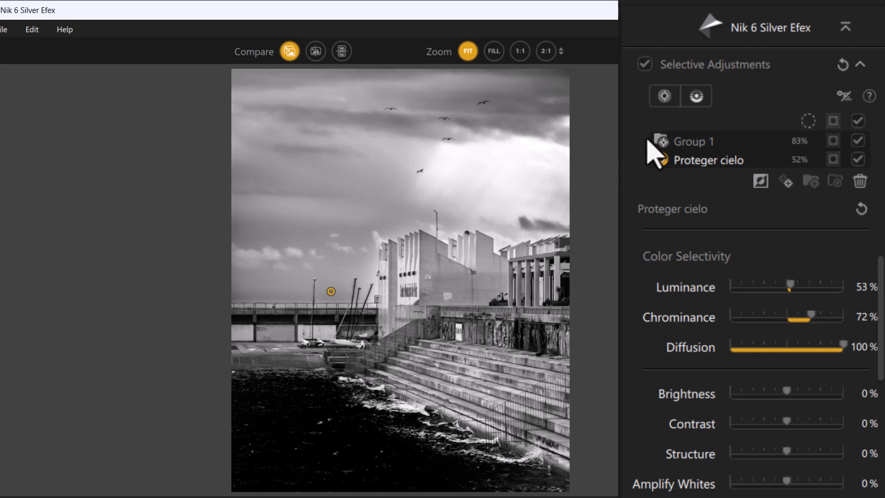
Set the Brightness of the water's control point group, Group 1, to 32%
{"action": "left_click", "coordinate": [696, 141]}
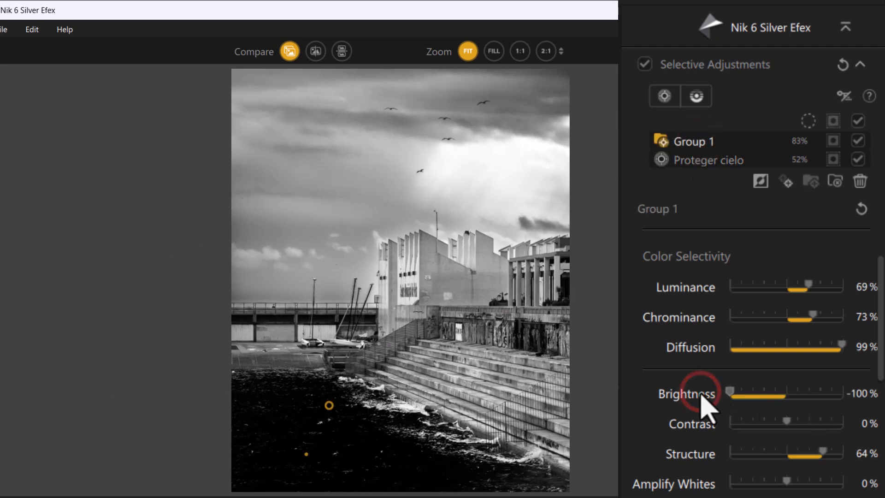
{"action": "left_click", "coordinate": [731, 391]}
{"action": "left_click_drag", "start_coordinate": [733, 394], "coordinate": [806, 406]}
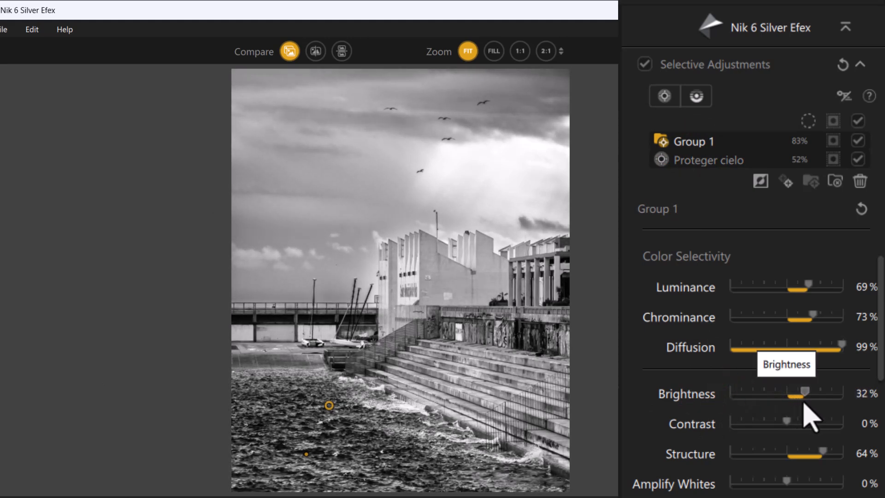
Add a control line across the sky with its gradient ending at the pier, and set its Brightness to -100%
{"action": "mouse_move", "coordinate": [715, 171]}
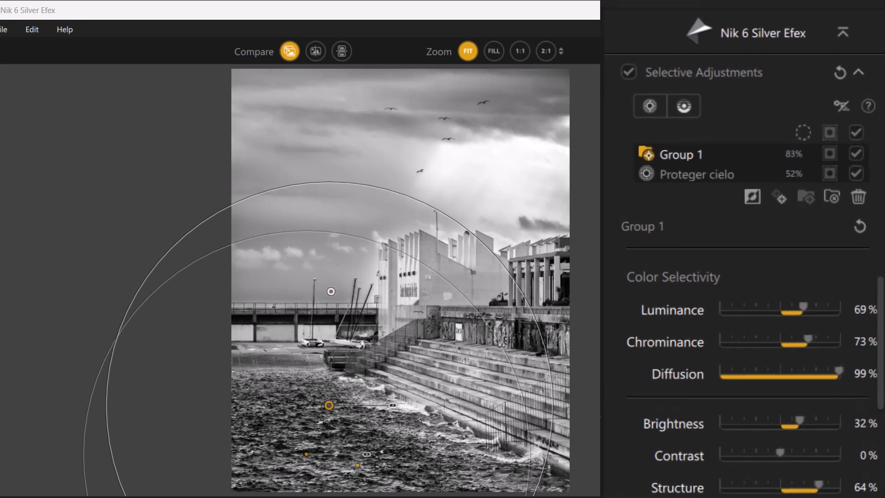
{"action": "left_click", "coordinate": [671, 117]}
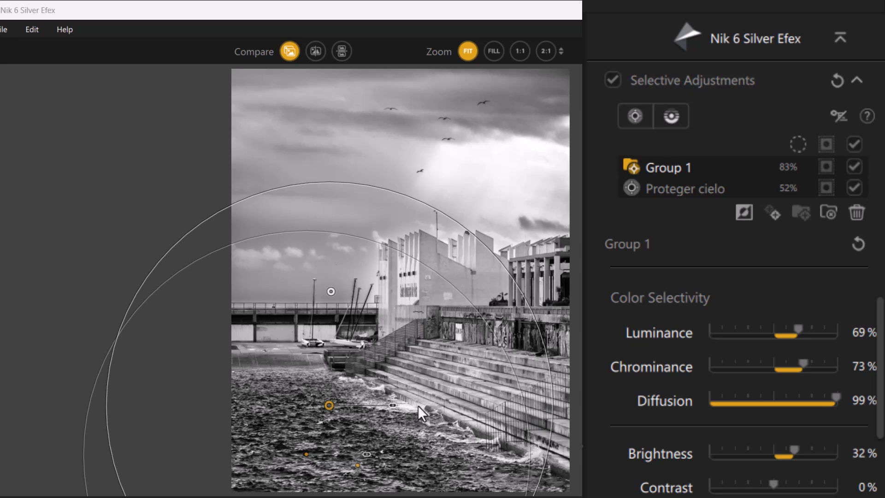
{"action": "left_click", "coordinate": [671, 117]}
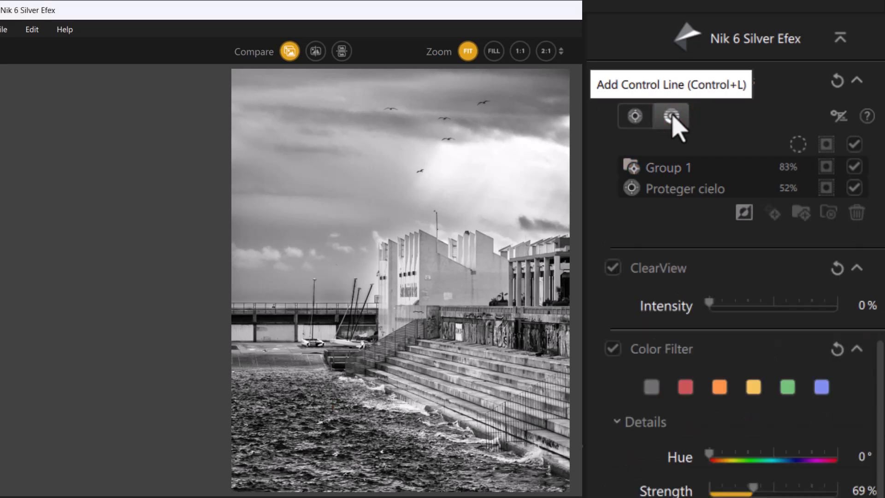
{"action": "left_click_drag", "start_coordinate": [376, 145], "coordinate": [387, 296]}
{"action": "left_click_drag", "start_coordinate": [432, 144], "coordinate": [426, 213]}
{"action": "left_click_drag", "start_coordinate": [780, 444], "coordinate": [710, 441]}
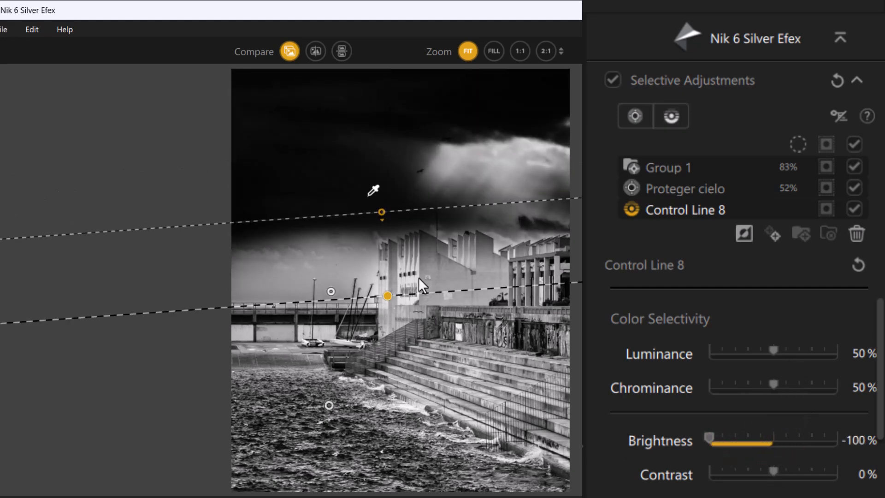
{"action": "left_click_drag", "start_coordinate": [405, 298], "coordinate": [390, 314]}
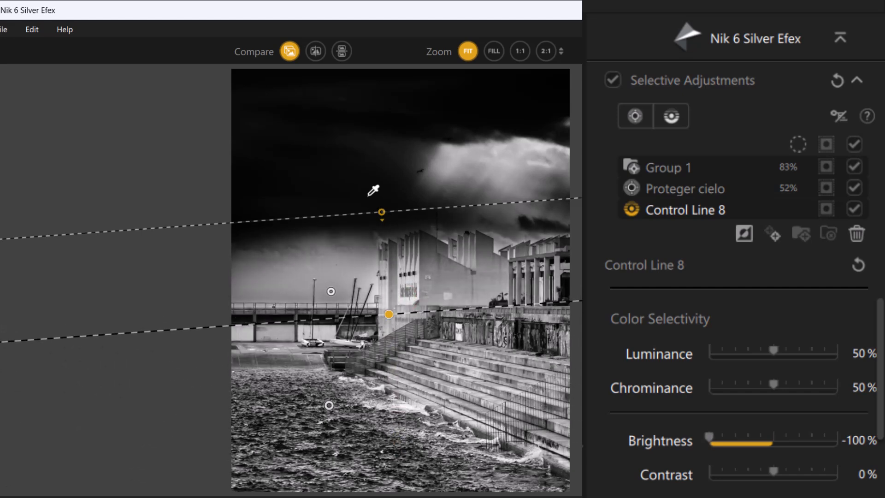
Display the control line's mask and try sampling different areas of the sky and buildings with its eyedropper
{"action": "left_click", "coordinate": [824, 210]}
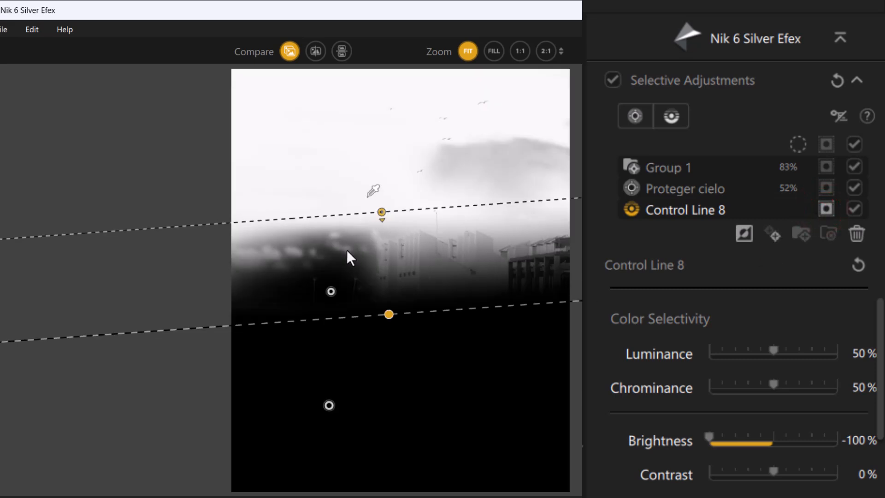
{"action": "mouse_move", "coordinate": [381, 213]}
{"action": "left_mouse_down"}
{"action": "mouse_move", "coordinate": [457, 214]}
{"action": "mouse_move", "coordinate": [370, 215]}
{"action": "left_mouse_up"}
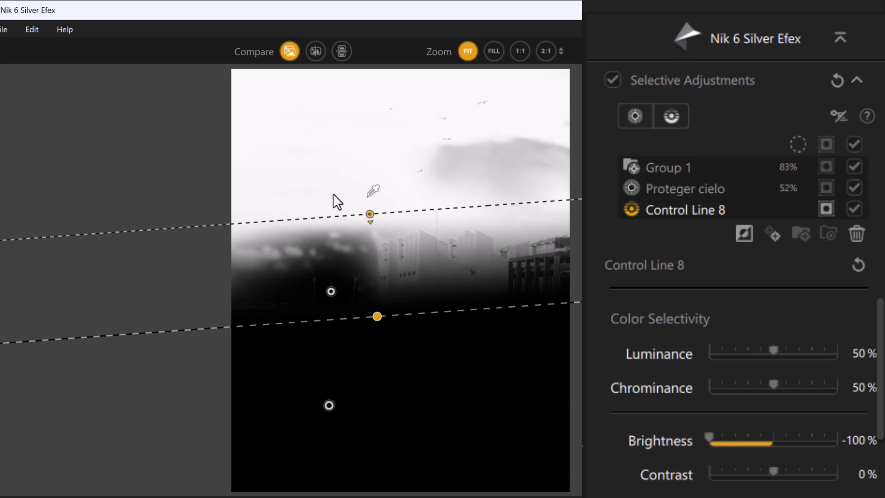
{"action": "left_click", "coordinate": [372, 190]}
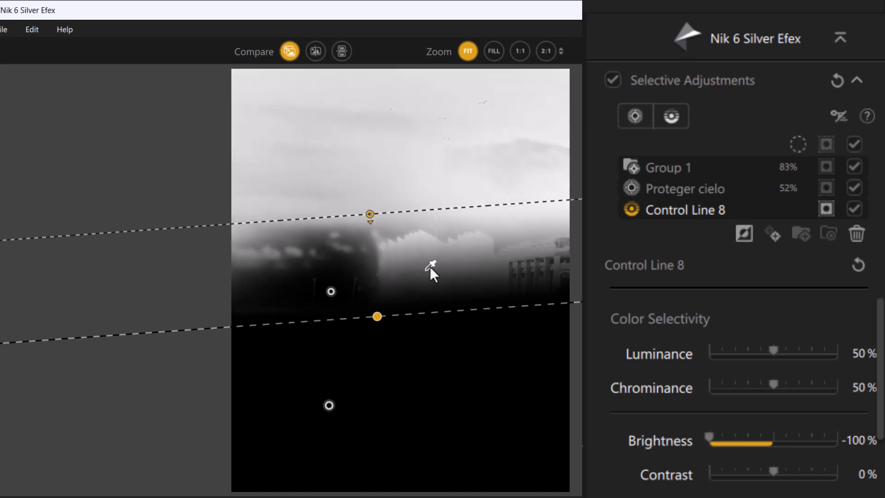
{"action": "left_click", "coordinate": [530, 264]}
{"action": "left_click", "coordinate": [369, 232]}
{"action": "left_click_drag", "start_coordinate": [369, 232], "coordinate": [409, 242]}
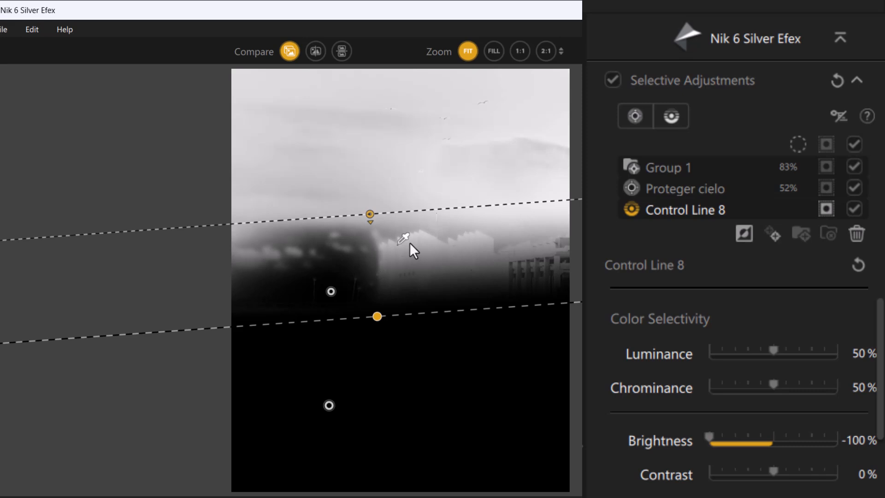
{"action": "left_click", "coordinate": [433, 252]}
{"action": "mouse_move", "coordinate": [408, 311]}
{"action": "left_mouse_down"}
{"action": "mouse_move", "coordinate": [415, 343]}
{"action": "mouse_move", "coordinate": [415, 312]}
{"action": "left_mouse_up"}
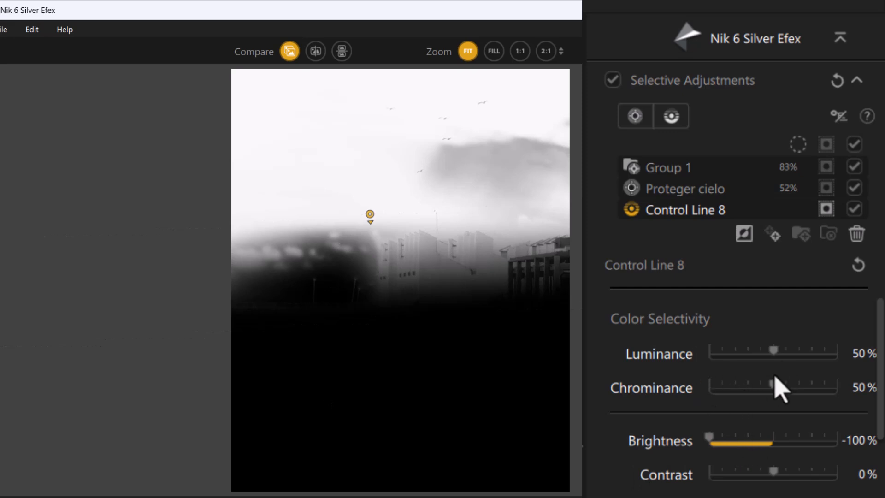
Narrow the control line's gradient just above the pier, set Luminance to 63% and Chrominance to 64%, and hide its mask
{"action": "left_click_drag", "start_coordinate": [773, 351], "coordinate": [823, 359]}
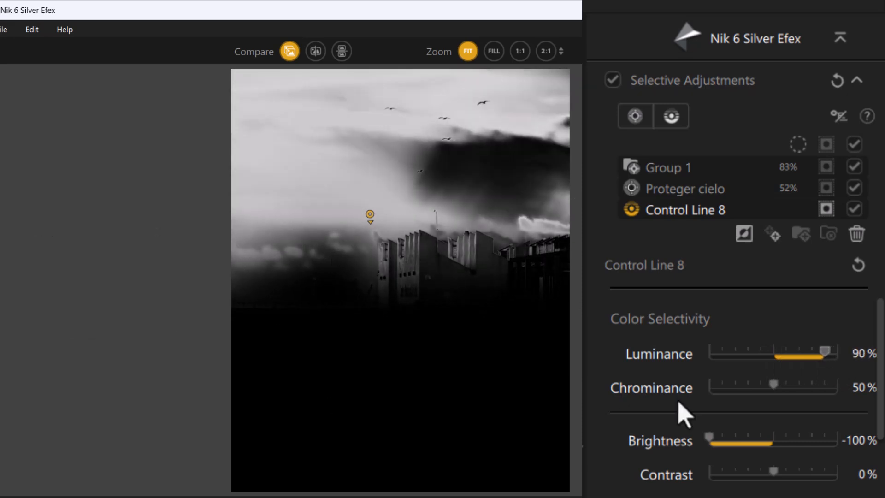
{"action": "left_click_drag", "start_coordinate": [776, 384], "coordinate": [822, 387]}
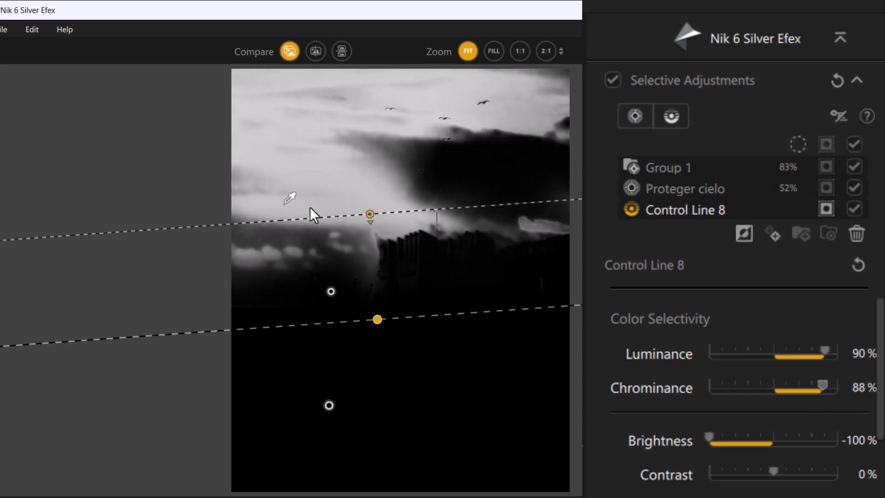
{"action": "left_click_drag", "start_coordinate": [369, 216], "coordinate": [371, 264]}
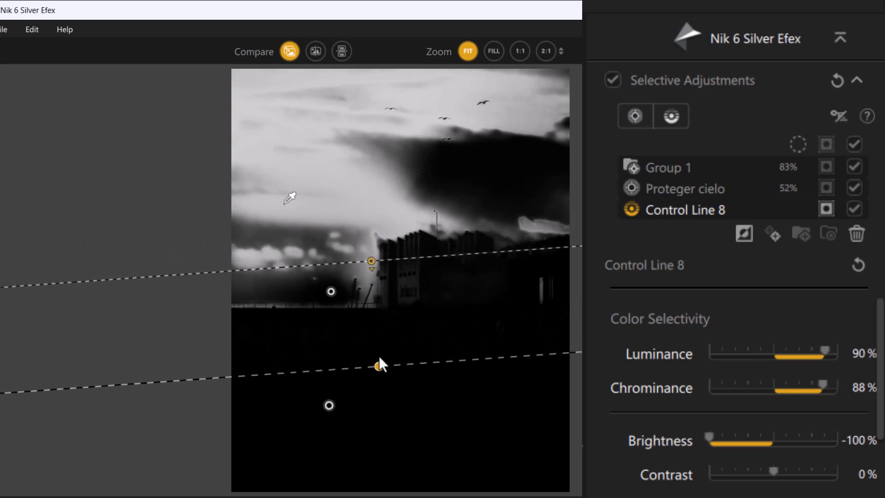
{"action": "left_click_drag", "start_coordinate": [378, 365], "coordinate": [373, 309]}
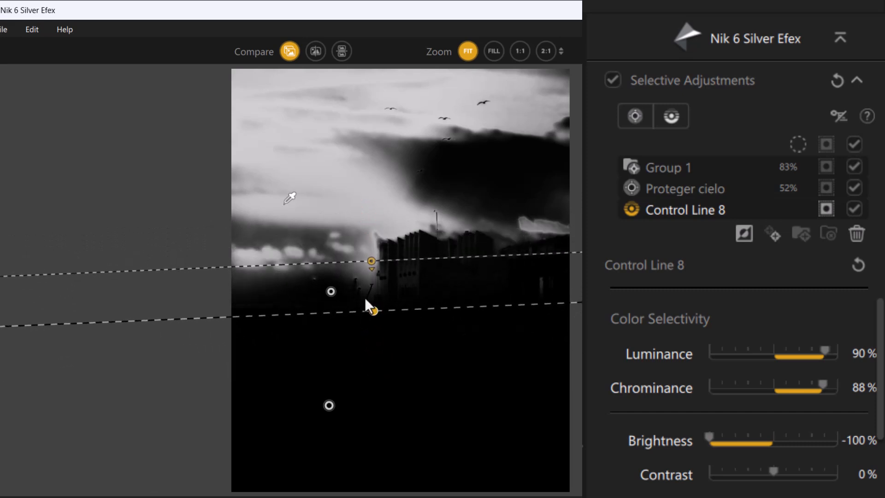
{"action": "left_click_drag", "start_coordinate": [824, 354], "coordinate": [789, 395]}
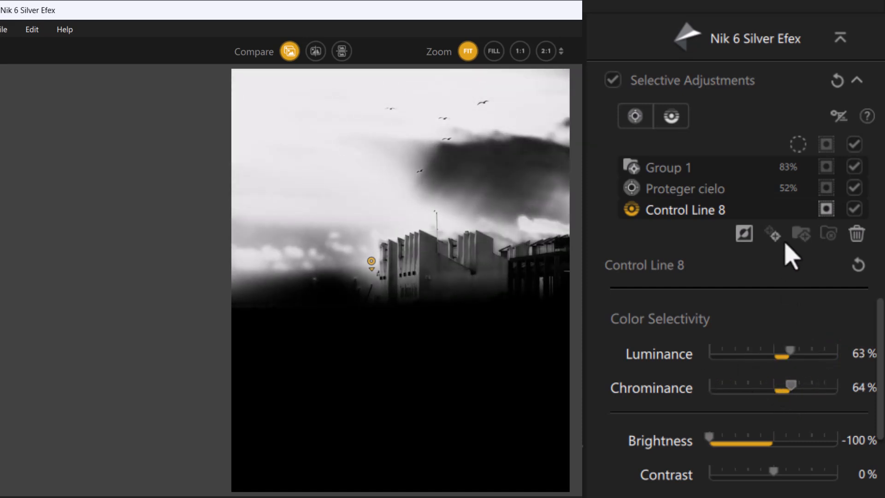
{"action": "left_click", "coordinate": [826, 210]}
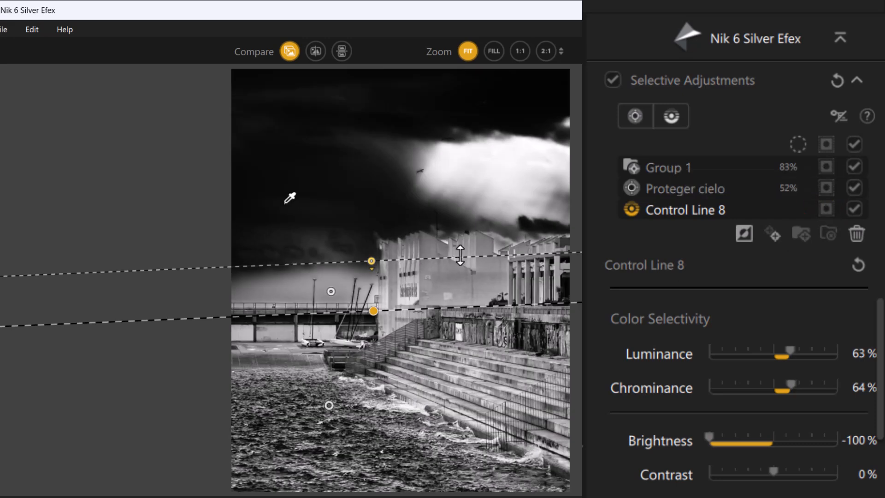
Reset the control line's Brightness to 0%, set Selective Colorization to 100%, and lower its upper line to just above the pier
{"action": "double_click", "coordinate": [744, 335]}
{"action": "scroll", "coordinate": [728, 369], "scroll_direction": "down", "scroll_amount": 3}
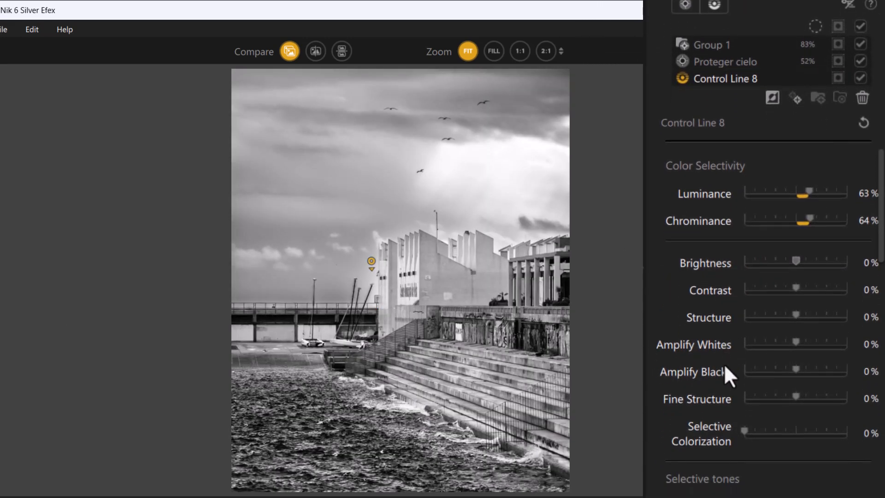
{"action": "left_click_drag", "start_coordinate": [743, 431], "coordinate": [792, 431]}
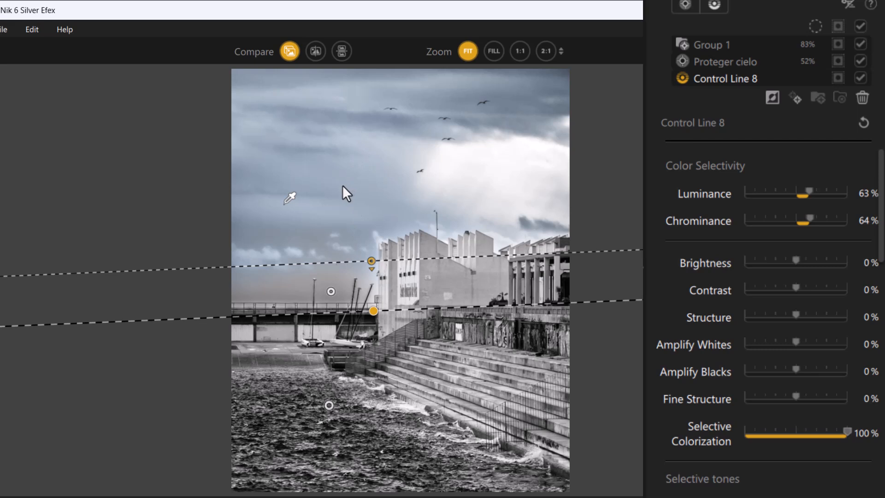
{"action": "left_click_drag", "start_coordinate": [424, 258], "coordinate": [425, 289]}
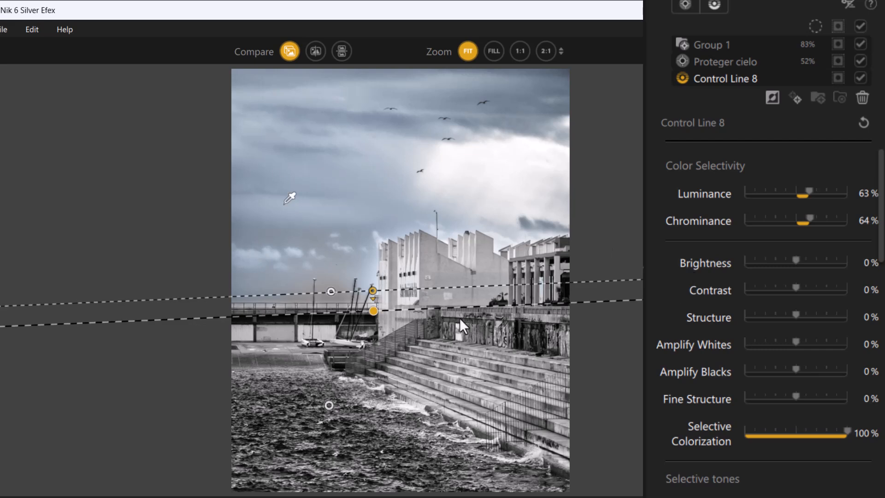
Delete the control line that colorizes the sky
{"action": "left_click", "coordinate": [862, 97]}
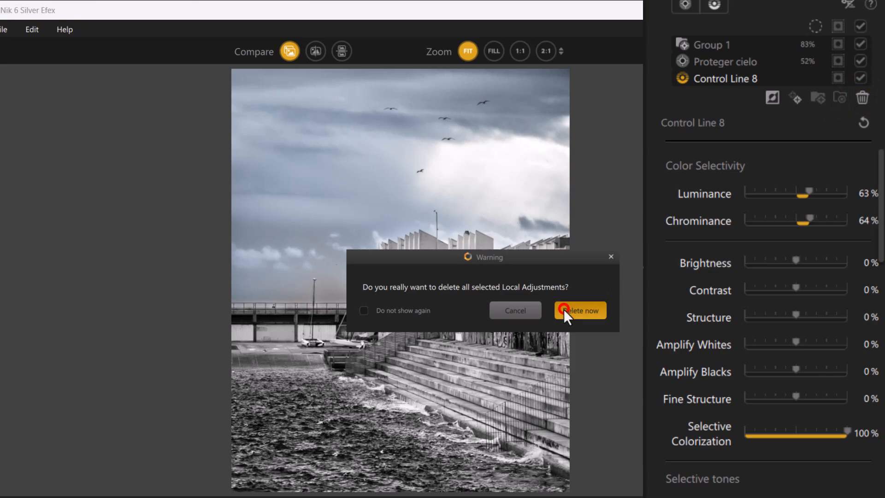
{"action": "left_click", "coordinate": [564, 310]}
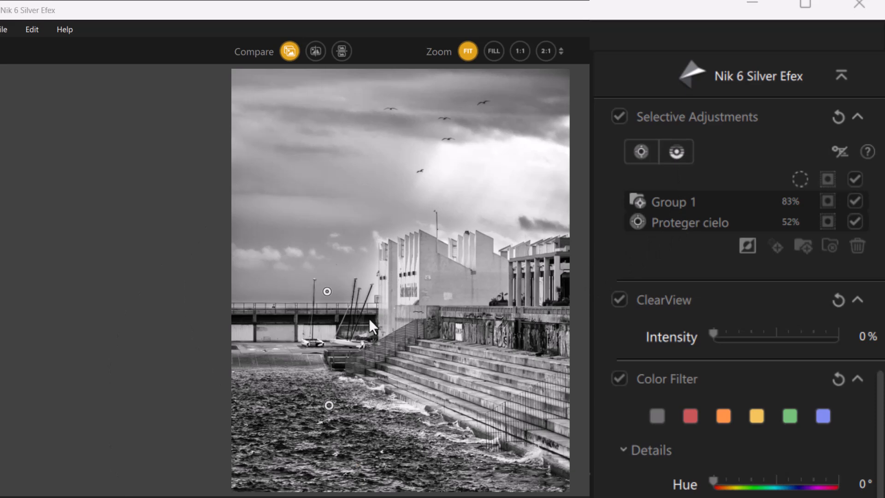
Add a control line at the horizon beside the white building, display its mask, and sample the sky with its eyedropper
{"action": "left_click", "coordinate": [677, 152]}
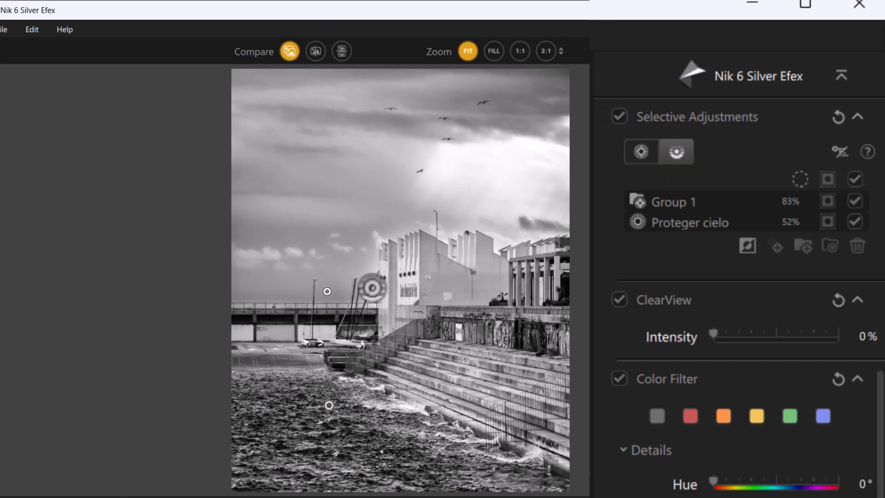
{"action": "left_click", "coordinate": [372, 287]}
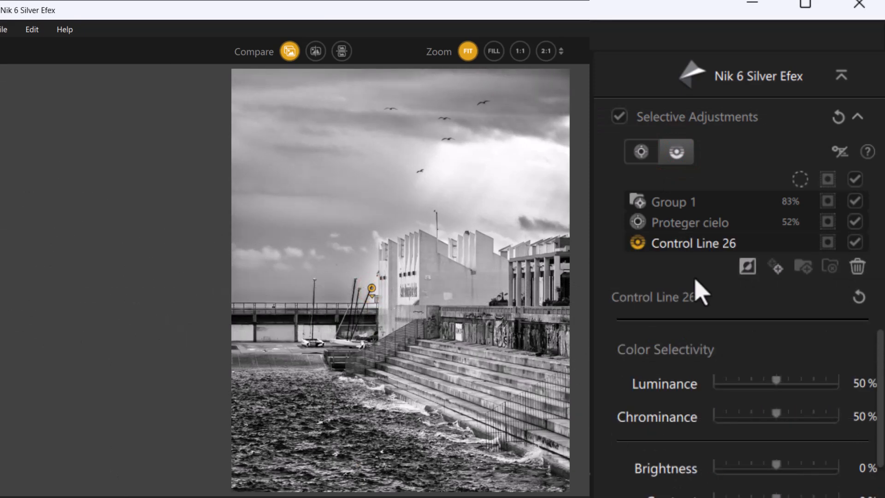
{"action": "left_click", "coordinate": [827, 242]}
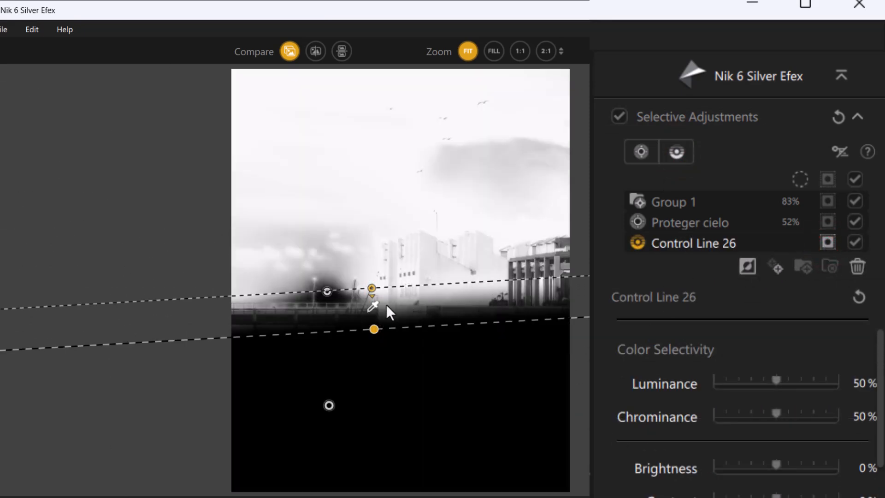
{"action": "left_click_drag", "start_coordinate": [369, 306], "coordinate": [371, 255]}
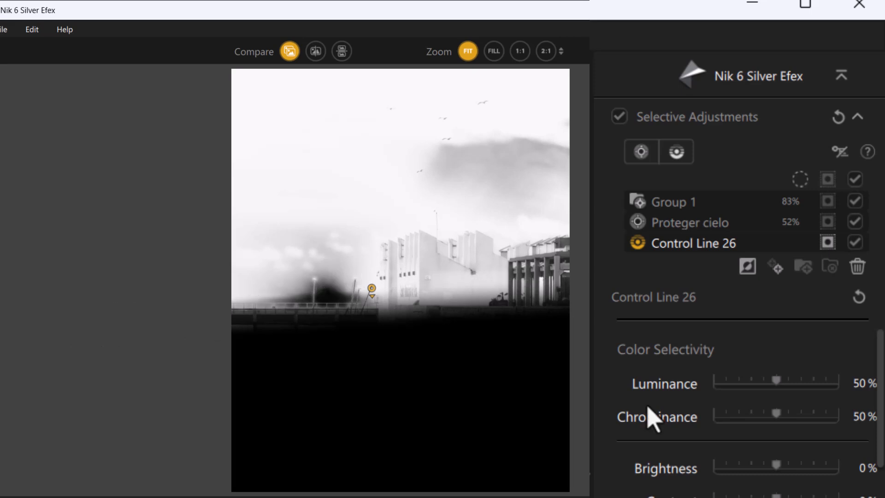
Try the control line's Chrominance at 85%, and reset it to 50%
{"action": "left_click_drag", "start_coordinate": [776, 415], "coordinate": [819, 417]}
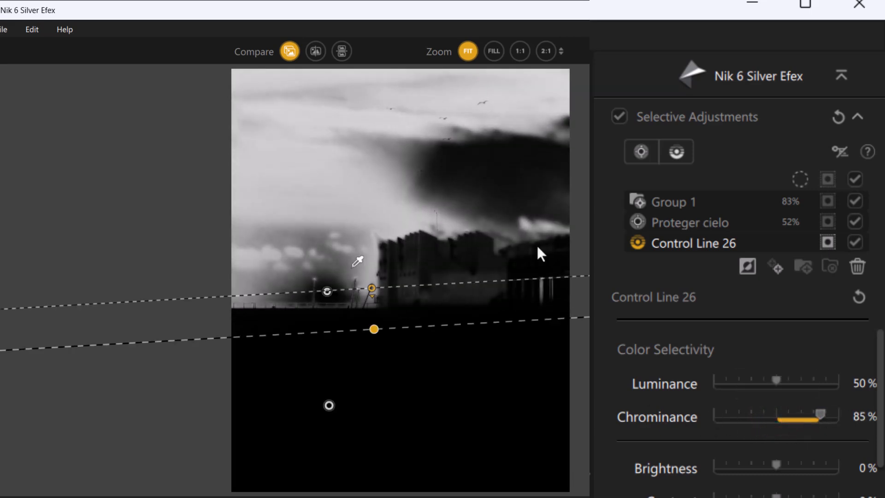
{"action": "double_click", "coordinate": [821, 415]}
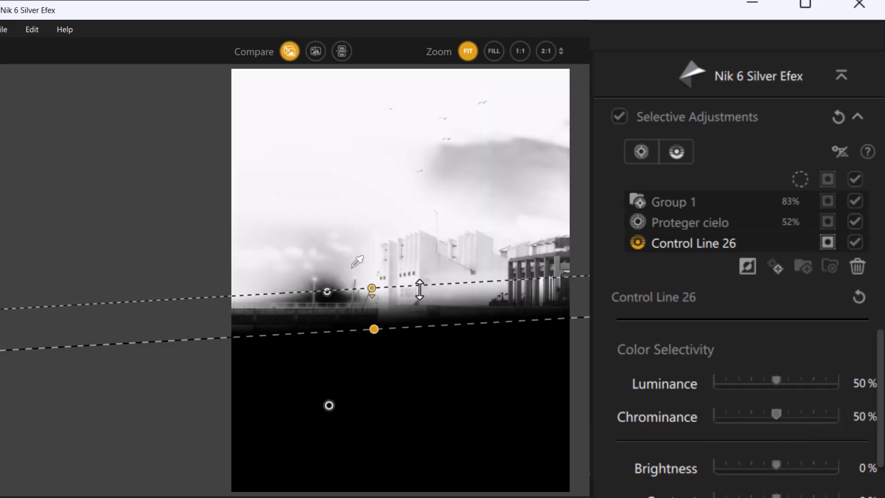
Add a control point on the white building's facade, display only its mask, and enlarge its area to 36%
{"action": "left_click", "coordinate": [641, 152]}
{"action": "left_click", "coordinate": [439, 267]}
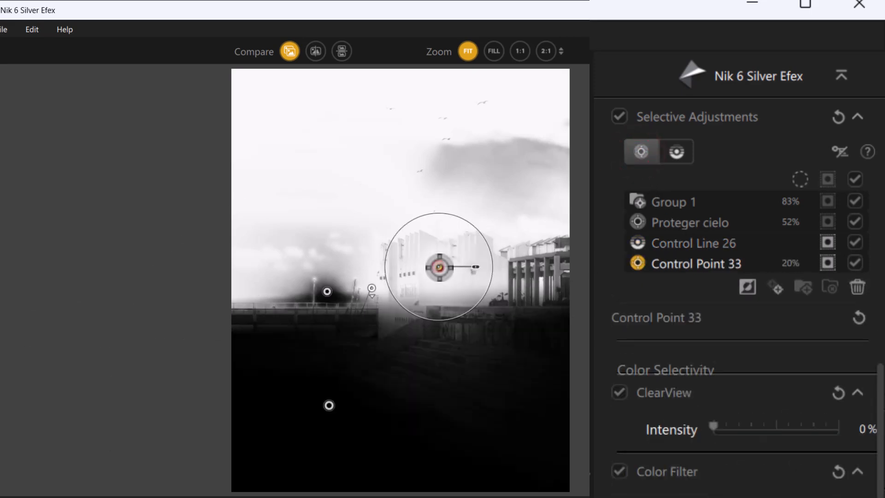
{"action": "left_click", "coordinate": [828, 262]}
{"action": "left_click_drag", "start_coordinate": [476, 267], "coordinate": [482, 266]}
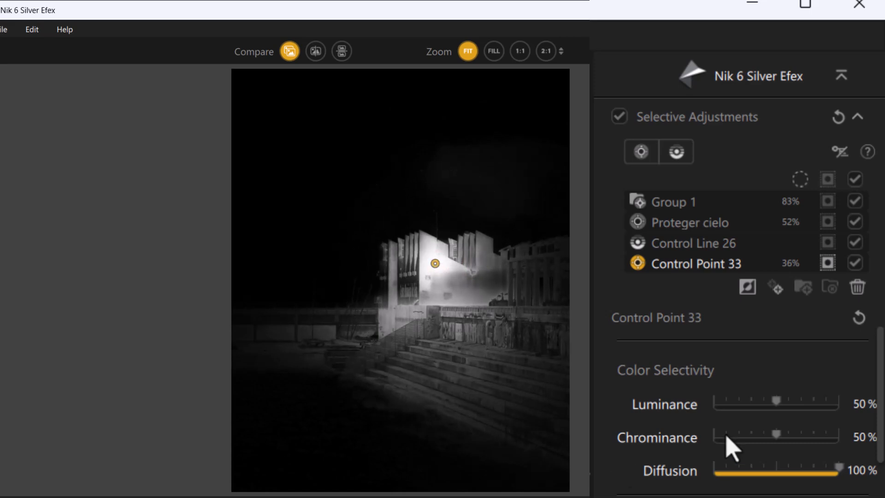
Set the building control point's Luminance to 35% and Chrominance to 20%, and place three duplicates of it across the facade
{"action": "left_click_drag", "start_coordinate": [783, 402], "coordinate": [760, 404]}
{"action": "left_click_drag", "start_coordinate": [776, 434], "coordinate": [739, 435]}
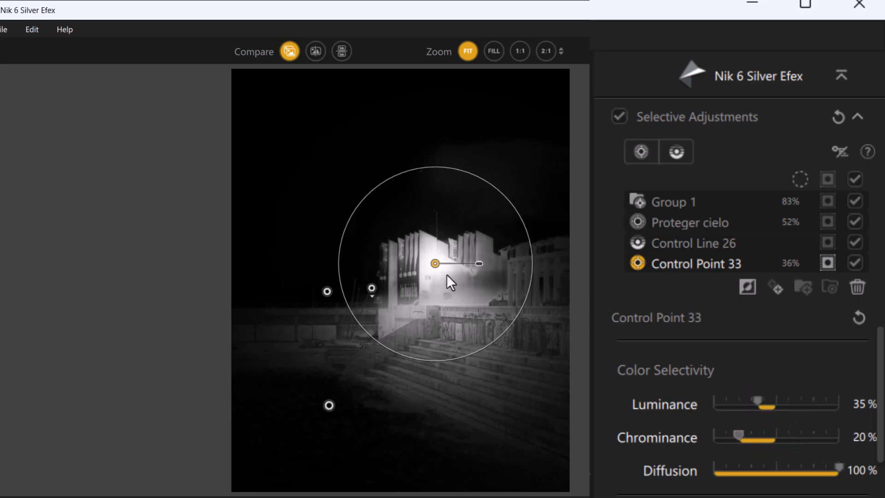
{"action": "left_click_drag", "start_coordinate": [435, 263], "coordinate": [486, 279]}
{"action": "left_click_drag", "start_coordinate": [435, 263], "coordinate": [449, 279]}
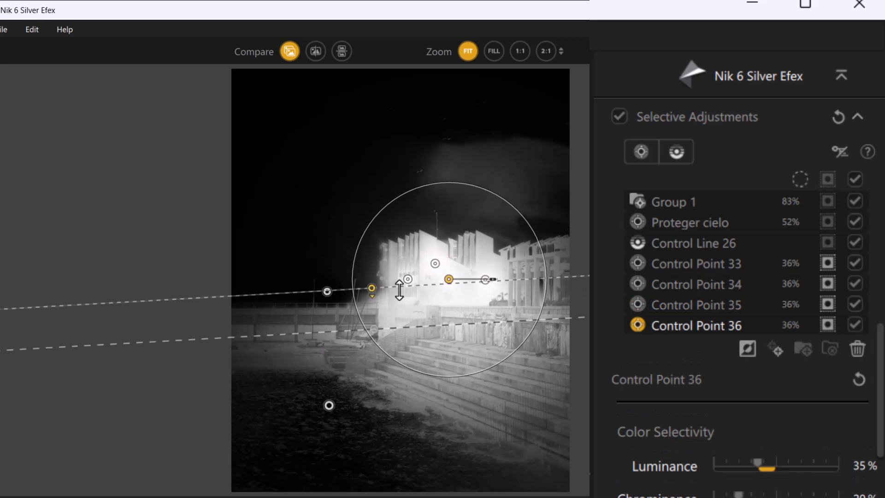
Group the four building control points and rename the group as Proteger edificio
{"action": "left_click", "coordinate": [699, 265]}
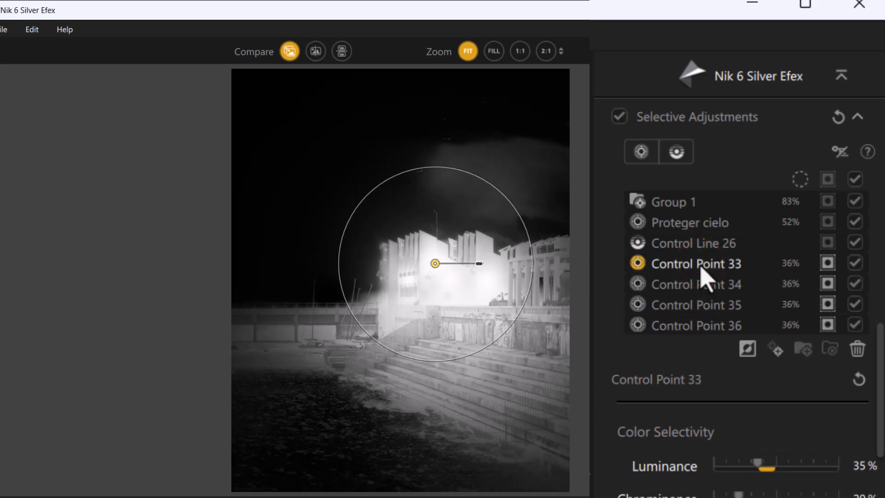
{"action": "left_click", "coordinate": [702, 324], "text": "shift"}
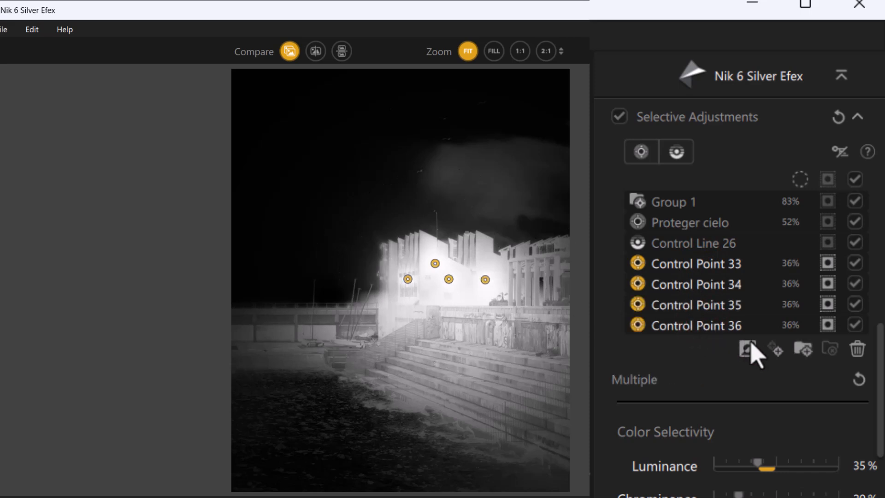
{"action": "left_click", "coordinate": [802, 350]}
{"action": "double_click", "coordinate": [675, 260]}
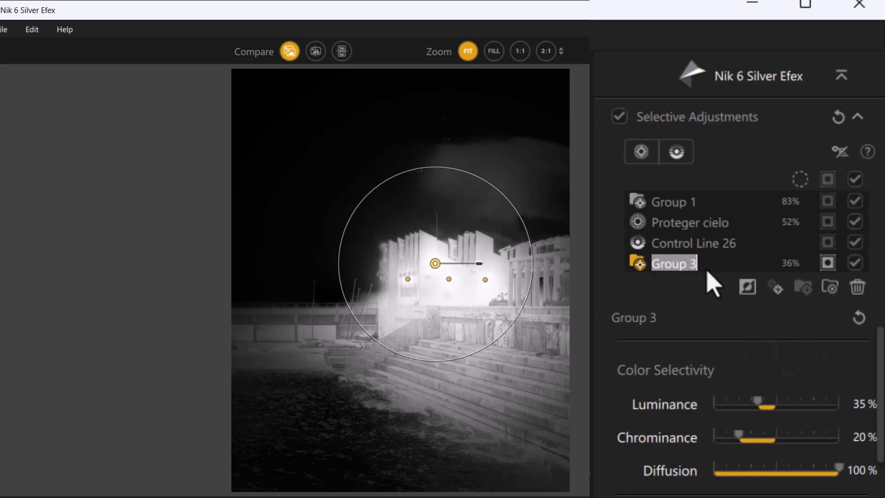
{"action": "type", "text": "Proteger edifi"}
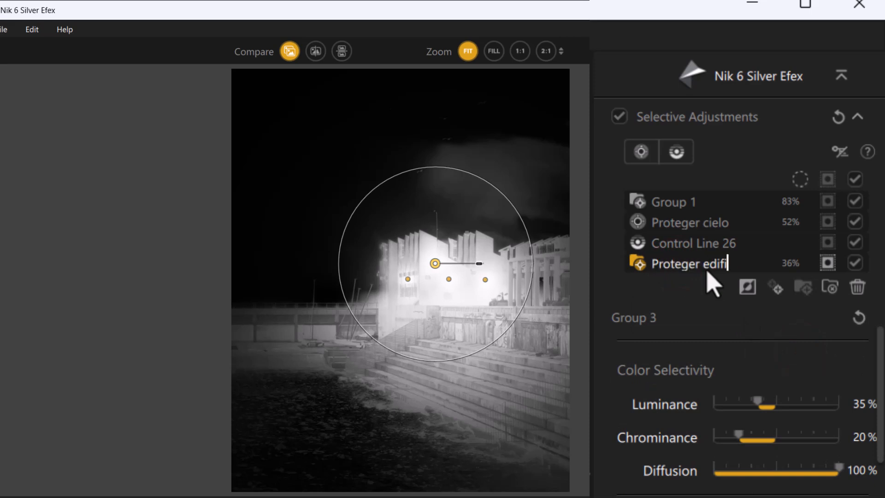
{"action": "type", "text": "cio"}
{"action": "key", "text": "Return"}
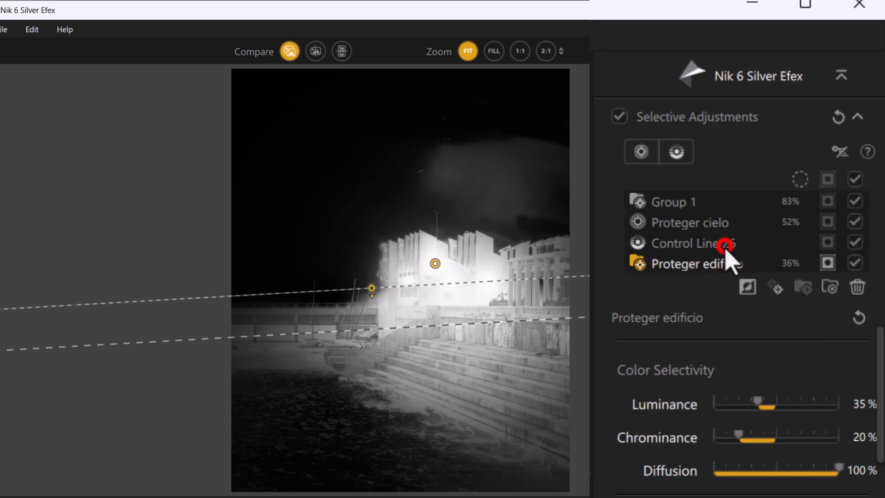
Hide the Proteger edificio mask, check the mask of Control Line 26, and set that line's Brightness to -50%
{"action": "left_click", "coordinate": [727, 249]}
{"action": "left_click", "coordinate": [828, 262]}
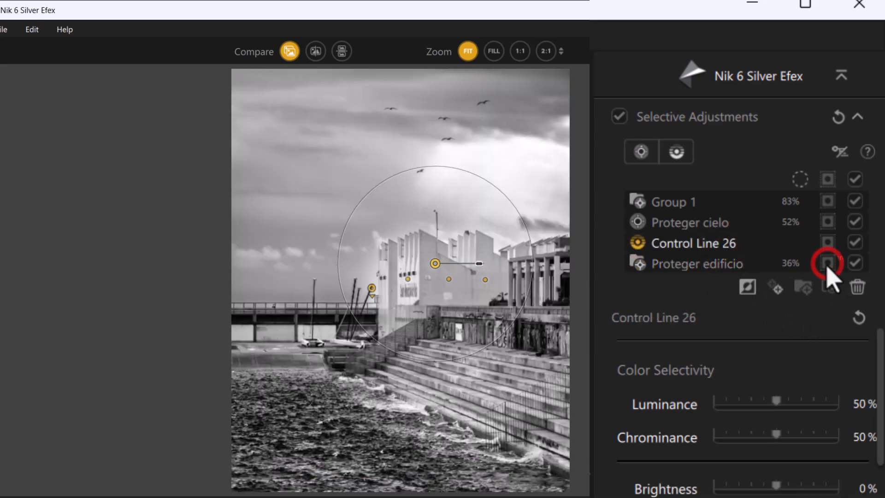
{"action": "left_click", "coordinate": [827, 243]}
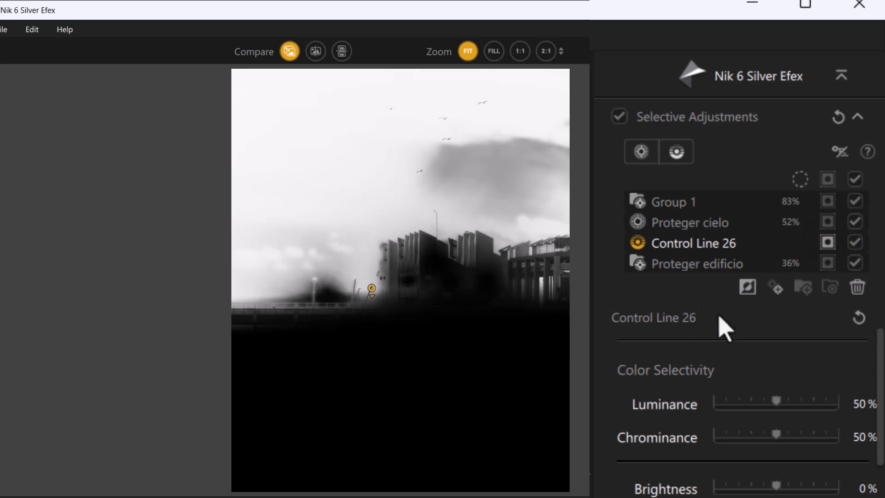
{"action": "left_click", "coordinate": [827, 244]}
{"action": "left_click_drag", "start_coordinate": [776, 486], "coordinate": [745, 487]}
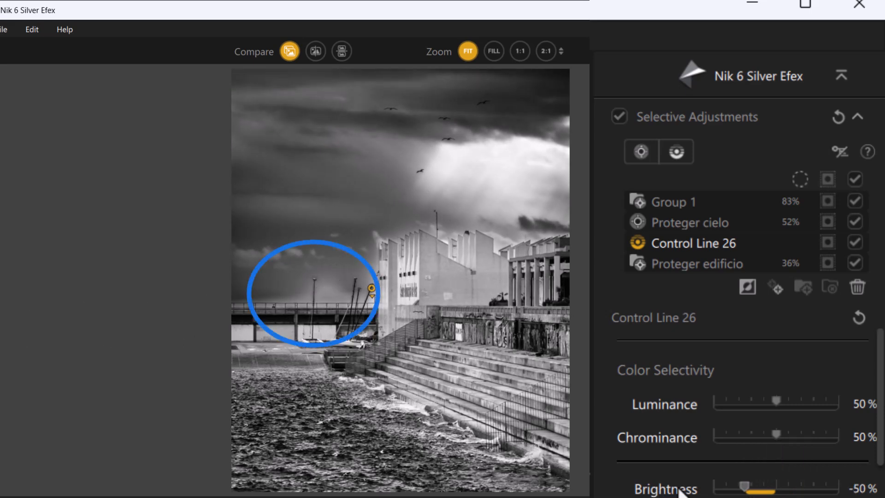
Inspect the masks of Control Line 26 and Proteger cielo, and set the Proteger cielo point's Brightness to -27%
{"action": "left_click", "coordinate": [827, 243]}
{"action": "left_click", "coordinate": [828, 243]}
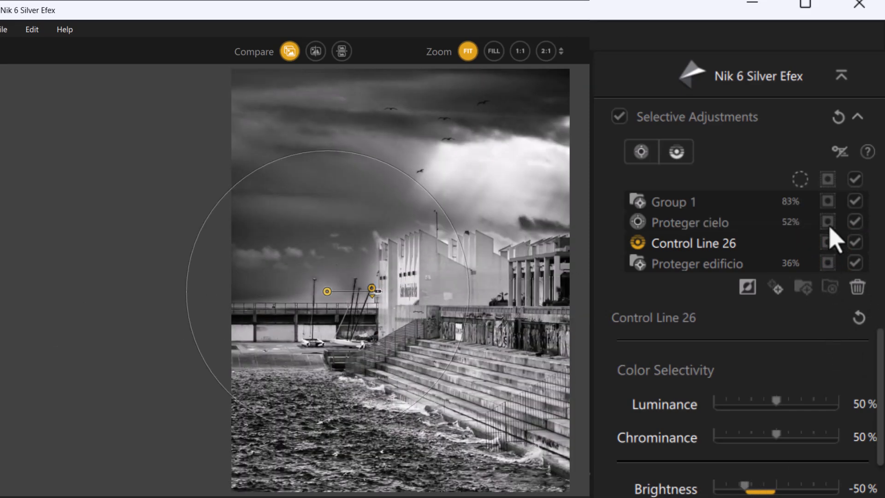
{"action": "left_click", "coordinate": [828, 225]}
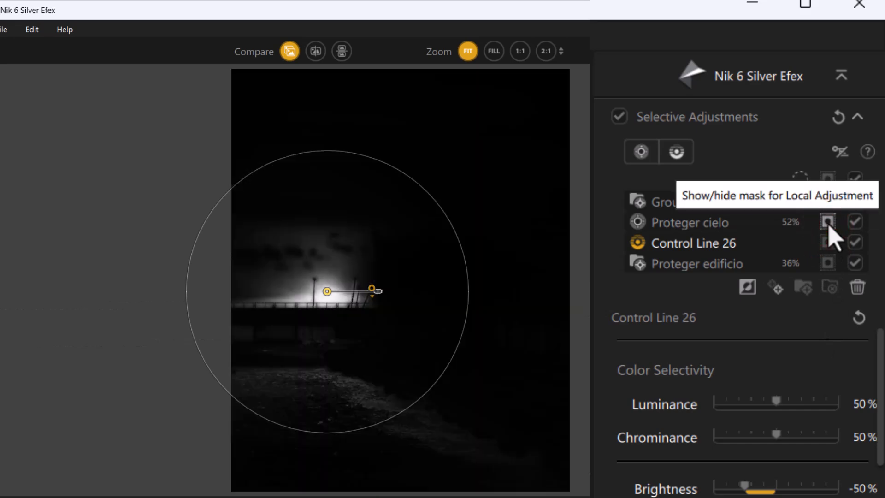
{"action": "left_click", "coordinate": [828, 224]}
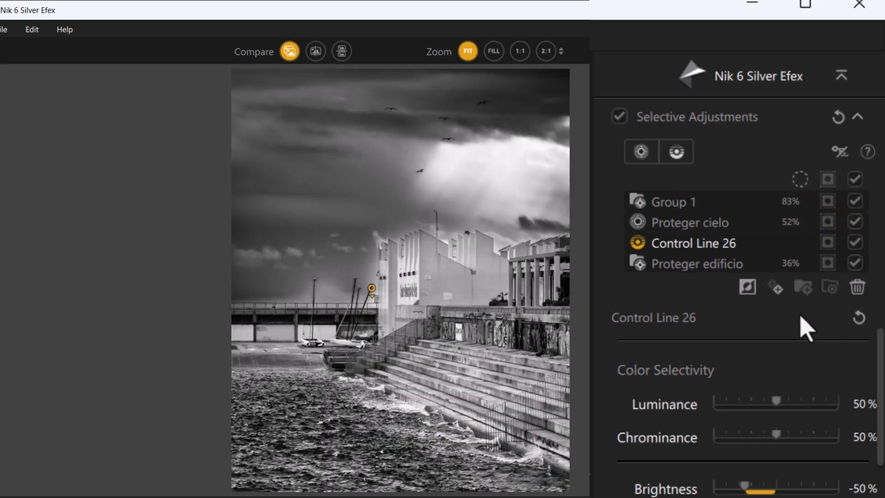
{"action": "left_click", "coordinate": [706, 223]}
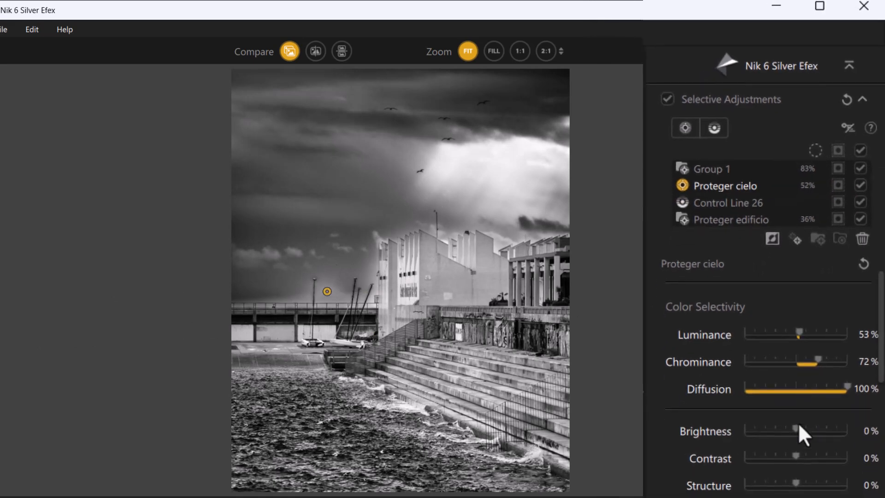
{"action": "left_click_drag", "start_coordinate": [798, 433], "coordinate": [782, 430]}
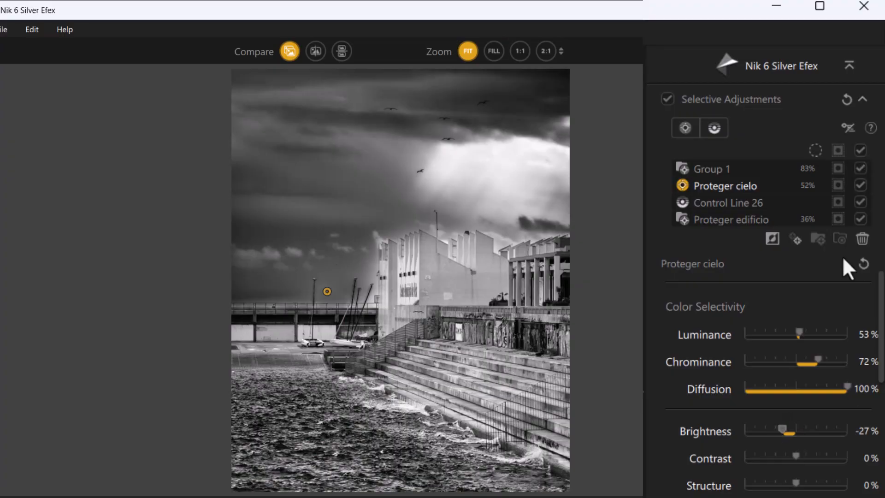
Soften the sky darkening by setting Control Line 26's Brightness to -22% and slightly raising the Proteger cielo point's Brightness
{"action": "left_click", "coordinate": [752, 204]}
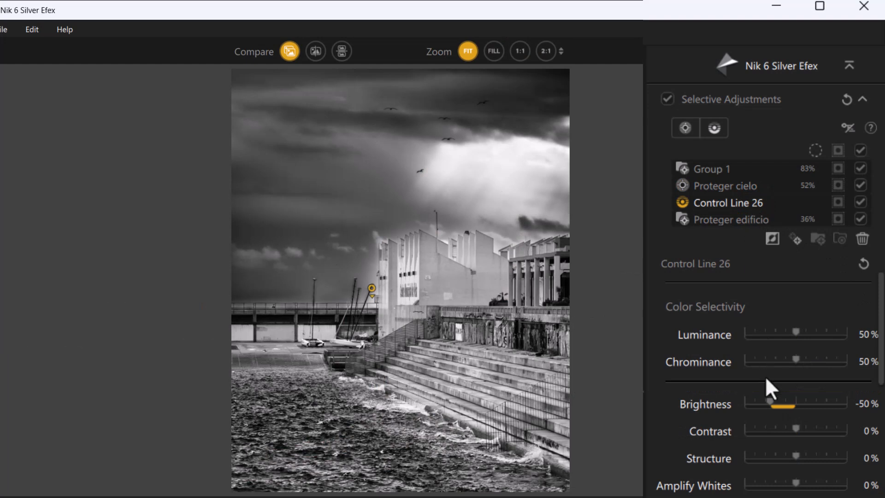
{"action": "left_click_drag", "start_coordinate": [770, 399], "coordinate": [784, 404]}
{"action": "left_click", "coordinate": [747, 186]}
{"action": "left_click_drag", "start_coordinate": [784, 429], "coordinate": [788, 429]}
Select the Proteger edificio group and Control Line 26 in turn, and review the local adjustments available for the control line
{"action": "left_click", "coordinate": [435, 263]}
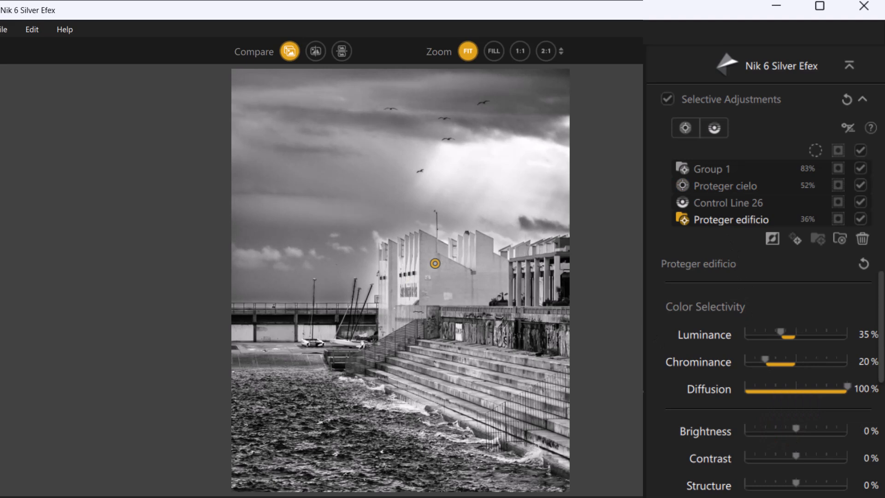
{"action": "double_click", "coordinate": [728, 203]}
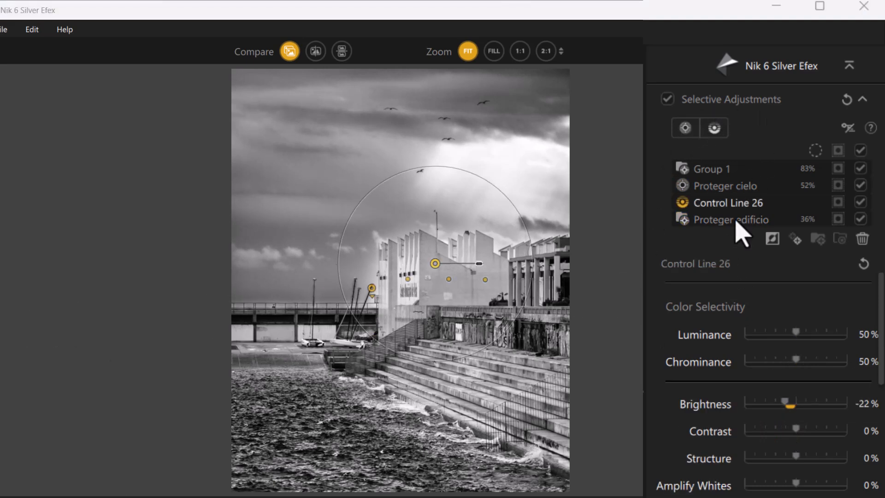
{"action": "scroll", "coordinate": [727, 286], "scroll_direction": "down", "scroll_amount": 3}
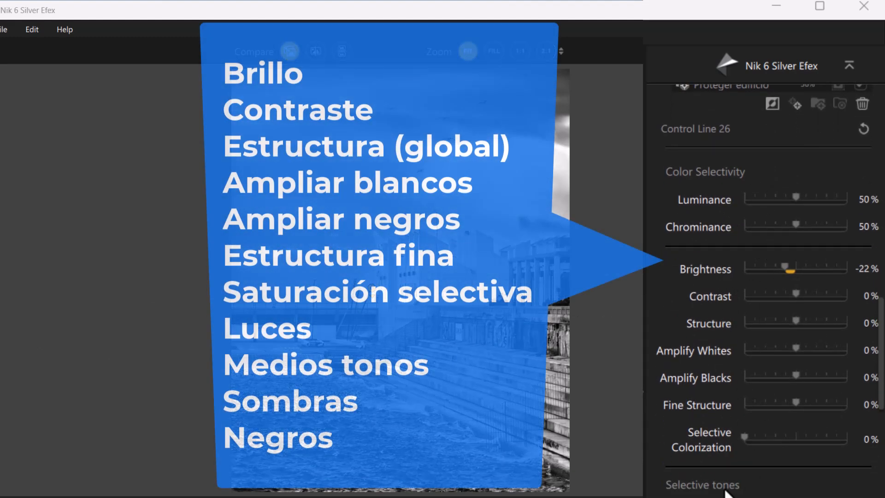
{"action": "scroll", "coordinate": [732, 484], "scroll_direction": "up", "scroll_amount": 15}
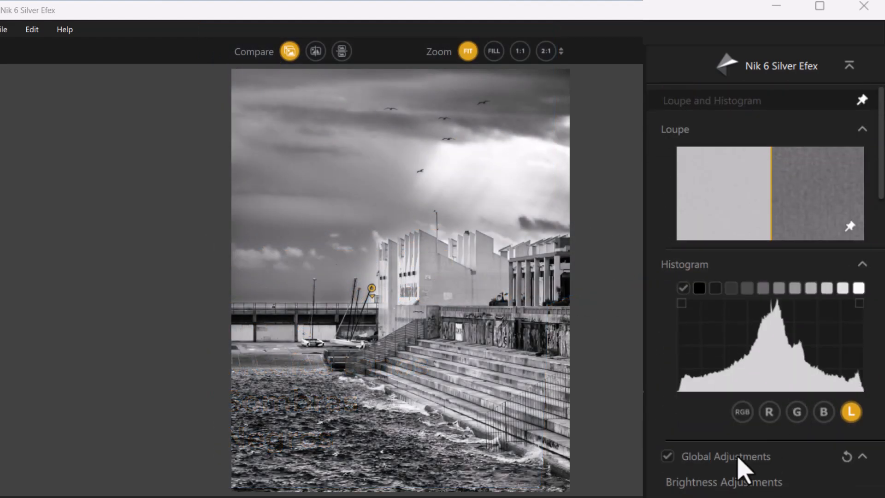
{"action": "scroll", "coordinate": [767, 385], "scroll_direction": "down", "scroll_amount": 15}
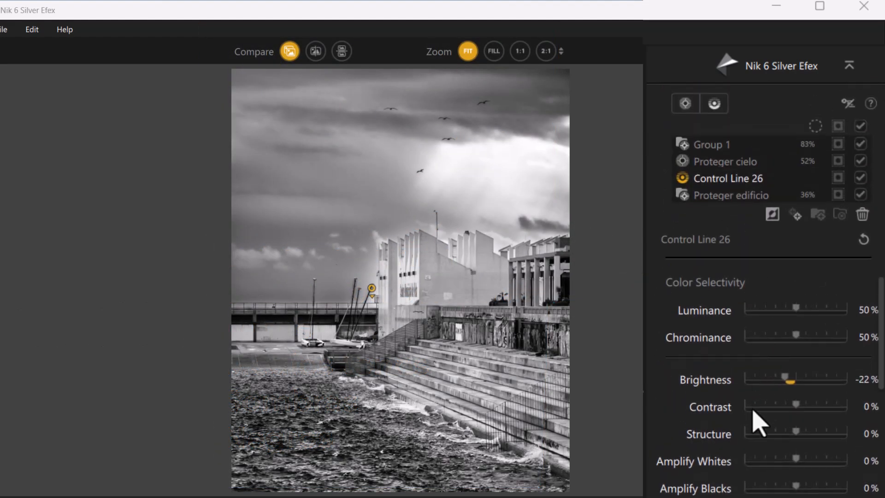
{"action": "scroll", "coordinate": [753, 396], "scroll_direction": "down", "scroll_amount": 2}
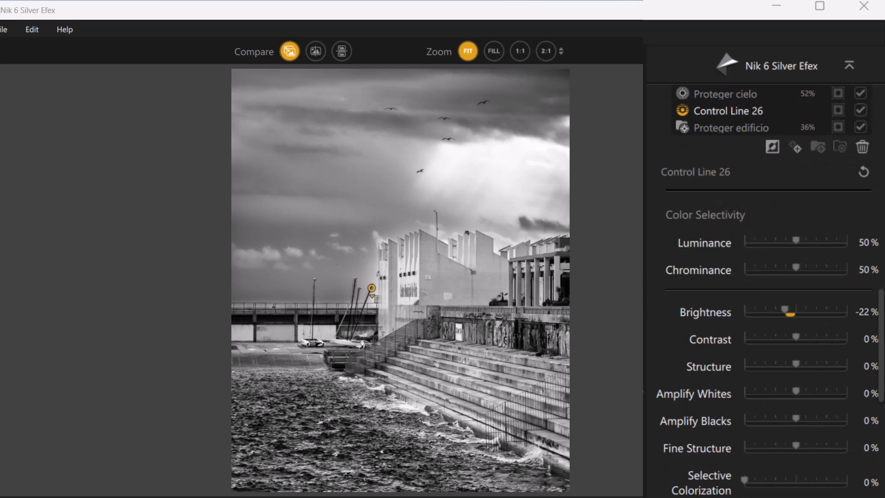
{"action": "scroll", "coordinate": [816, 241], "scroll_direction": "down", "scroll_amount": 1}
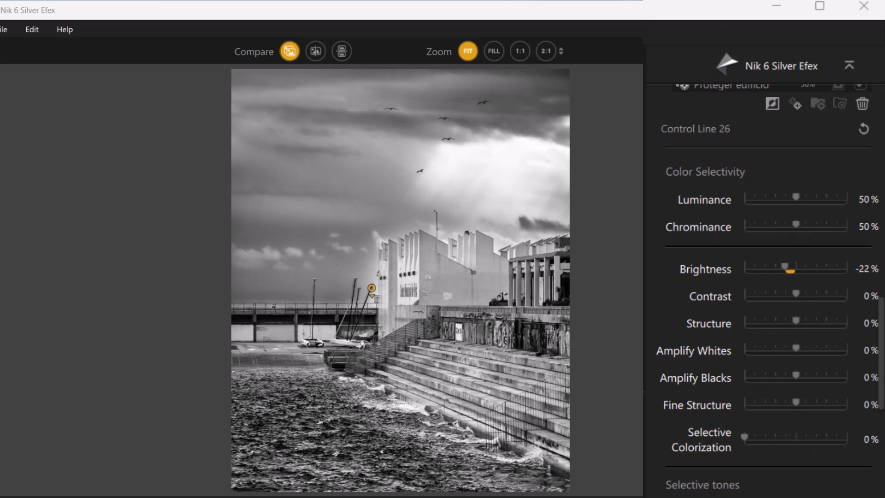
{"action": "scroll", "coordinate": [751, 474], "scroll_direction": "up", "scroll_amount": 3}
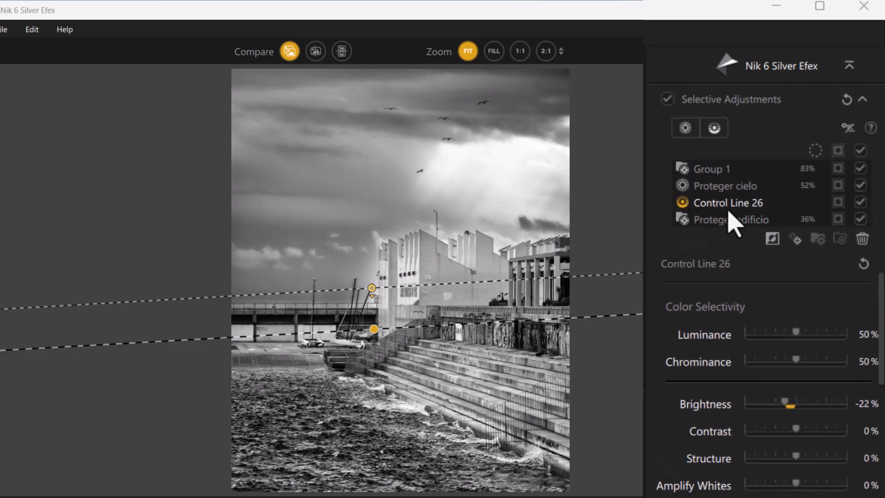
{"action": "left_click", "coordinate": [727, 203]}
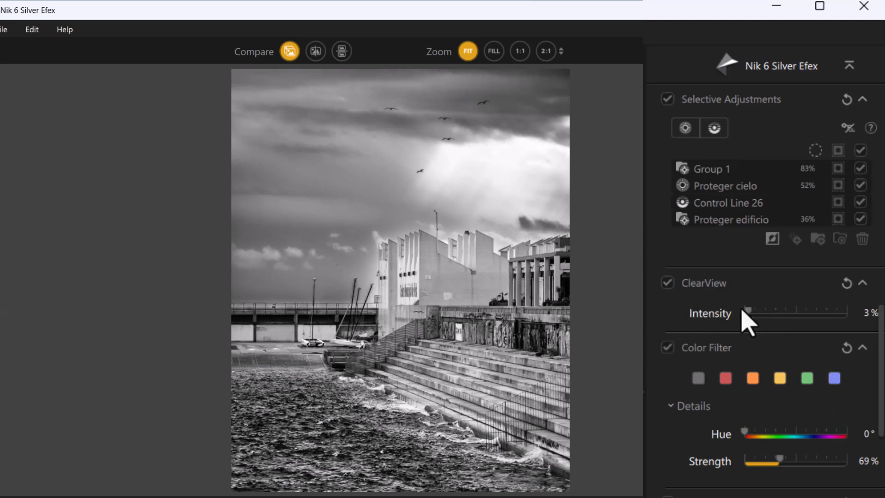
Try the ClearView Intensity at 100%, and reduce it to 16%
{"action": "left_click_drag", "start_coordinate": [748, 314], "coordinate": [850, 324]}
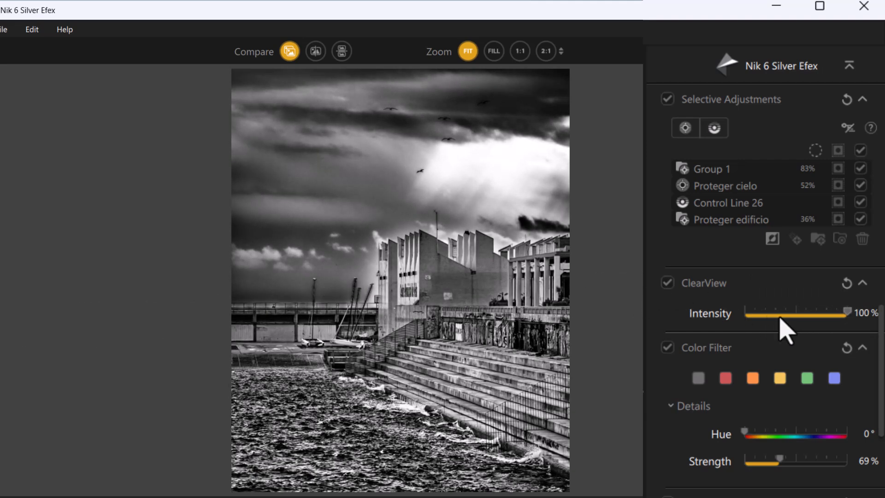
{"action": "left_click_drag", "start_coordinate": [792, 317], "coordinate": [764, 315]}
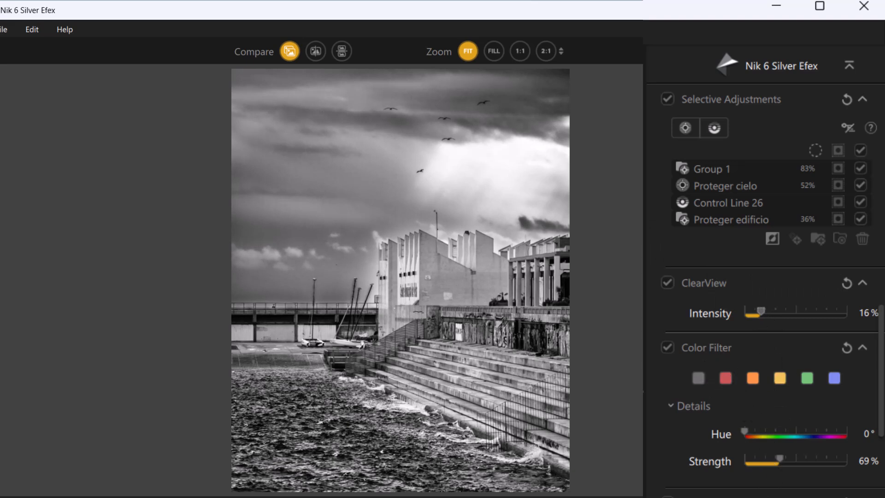
Try the original grain at 97 per pixel with 95% hardness, and restore it to 500 per pixel and 0% hardness
{"action": "scroll", "coordinate": [770, 472], "scroll_direction": "down", "scroll_amount": 5}
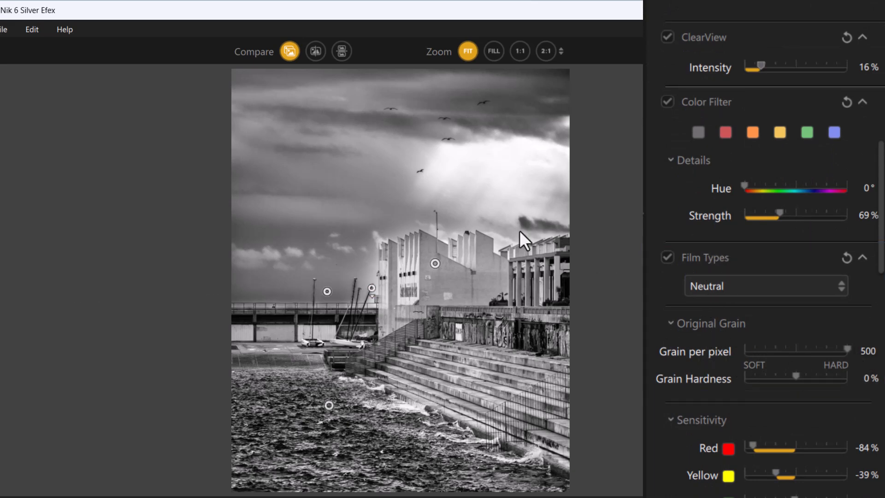
{"action": "left_click", "coordinate": [520, 52]}
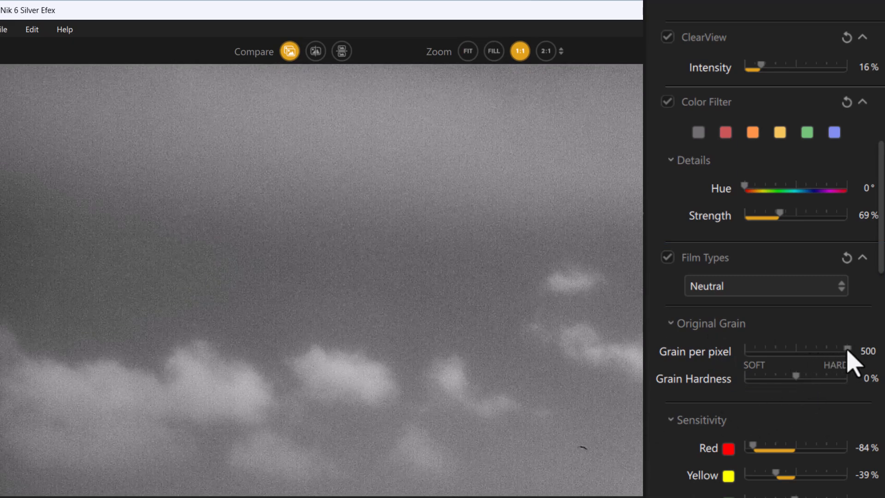
{"action": "left_click_drag", "start_coordinate": [847, 350], "coordinate": [766, 351]}
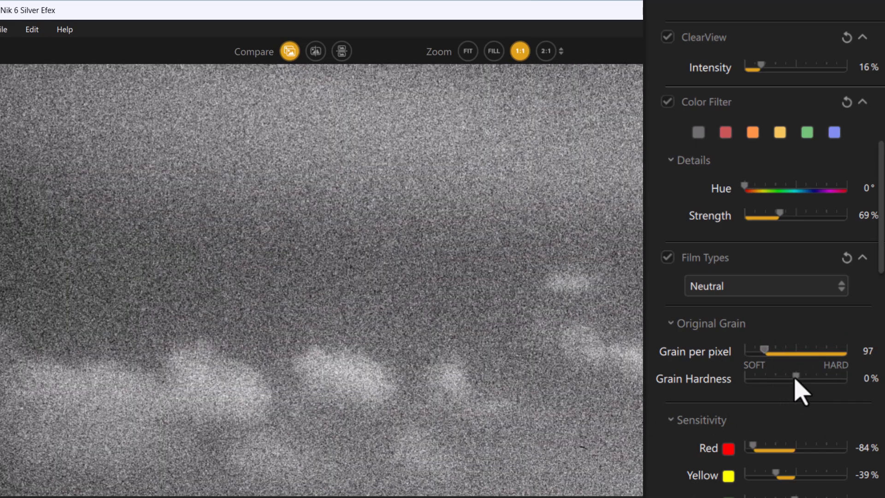
{"action": "left_click_drag", "start_coordinate": [796, 377], "coordinate": [846, 391]}
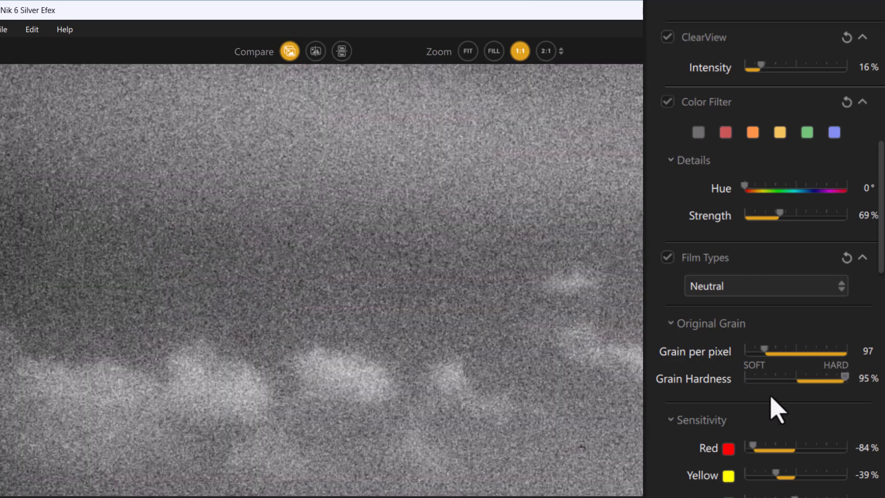
{"action": "key", "text": "ctrl+z"}
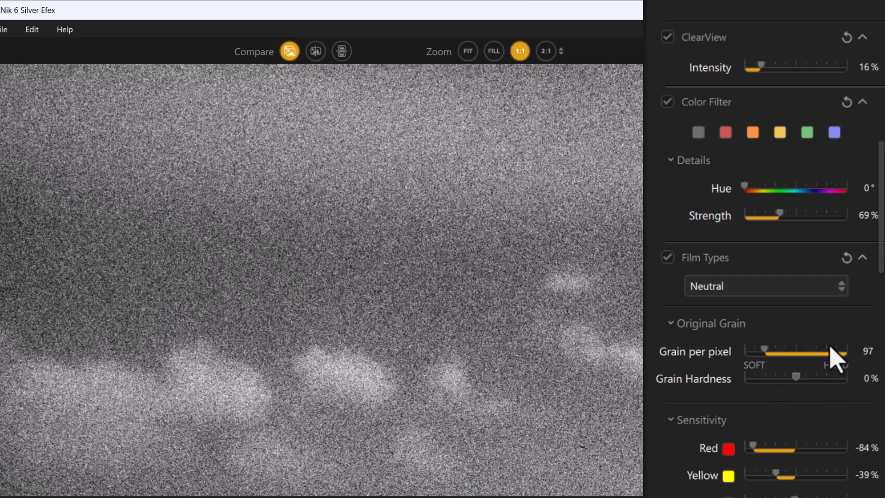
{"action": "double_click", "coordinate": [765, 349]}
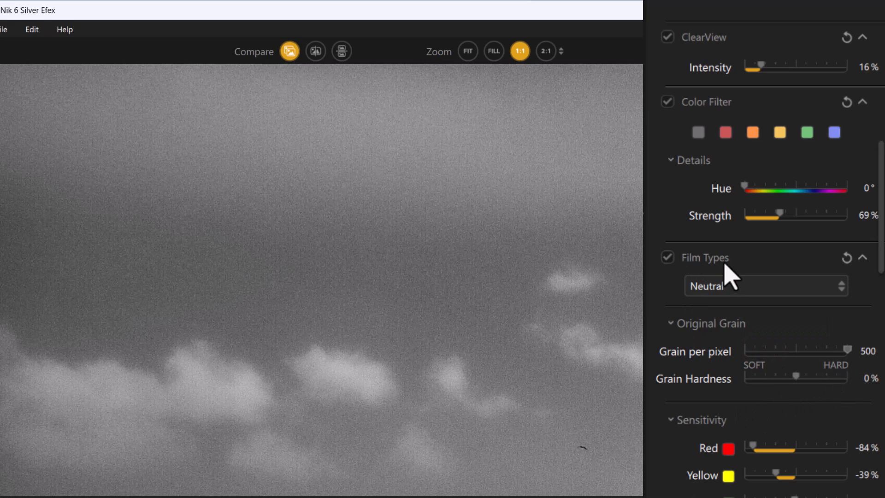
Preview the available film types, including Kodak ISO 32 Panatomic X, on the sky at full size and on the whole fitted photo
{"action": "left_click", "coordinate": [839, 290]}
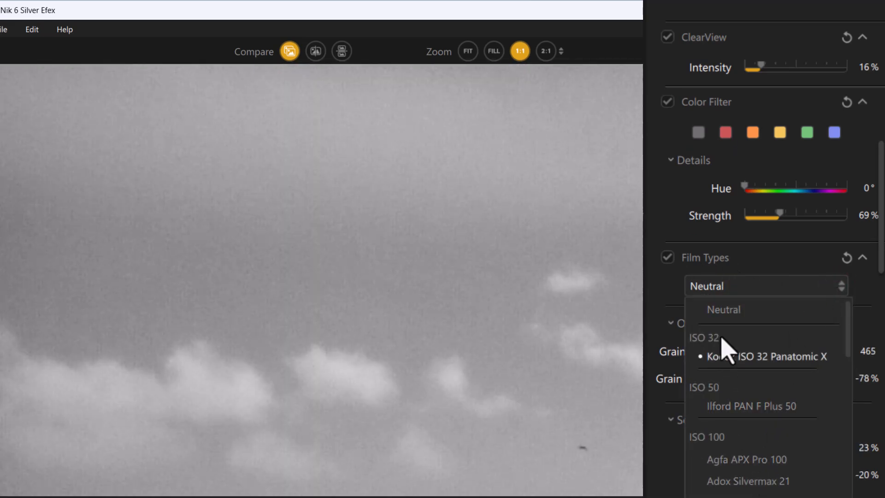
{"action": "scroll", "coordinate": [741, 436], "scroll_direction": "down", "scroll_amount": 1}
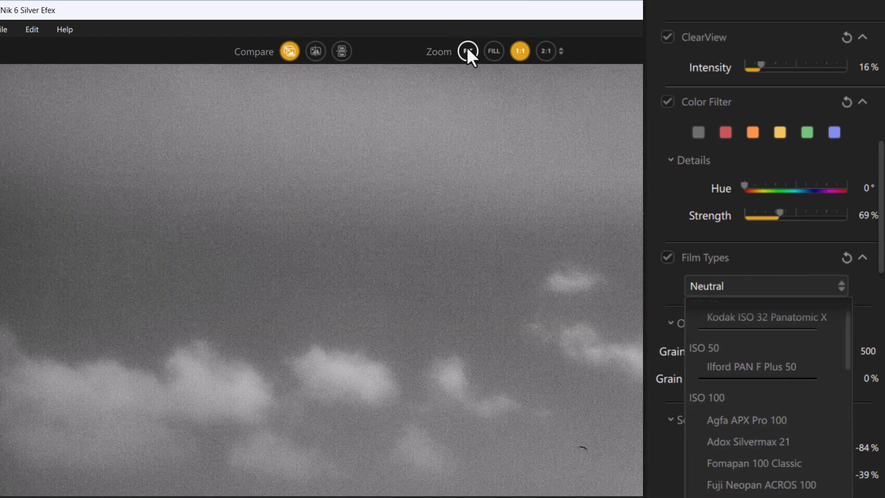
{"action": "left_click", "coordinate": [467, 51]}
{"action": "scroll", "coordinate": [789, 261], "scroll_direction": "down", "scroll_amount": 4}
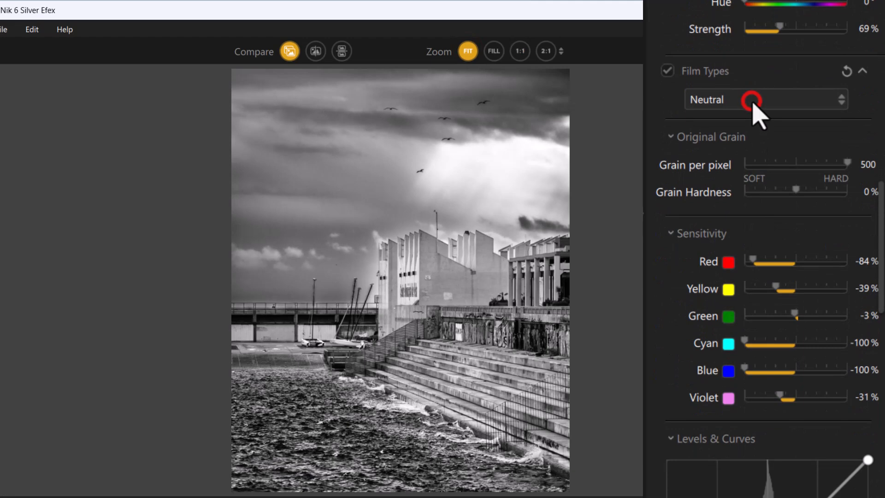
{"action": "left_click", "coordinate": [752, 101]}
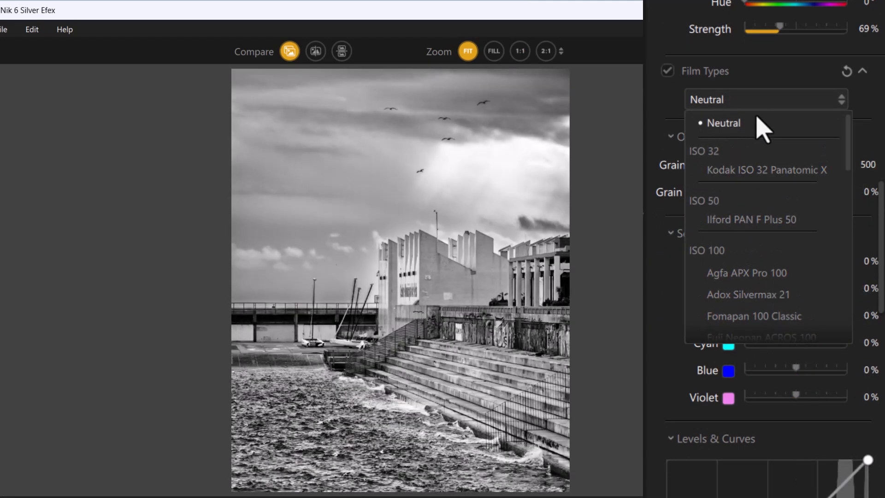
{"action": "left_click", "coordinate": [754, 99]}
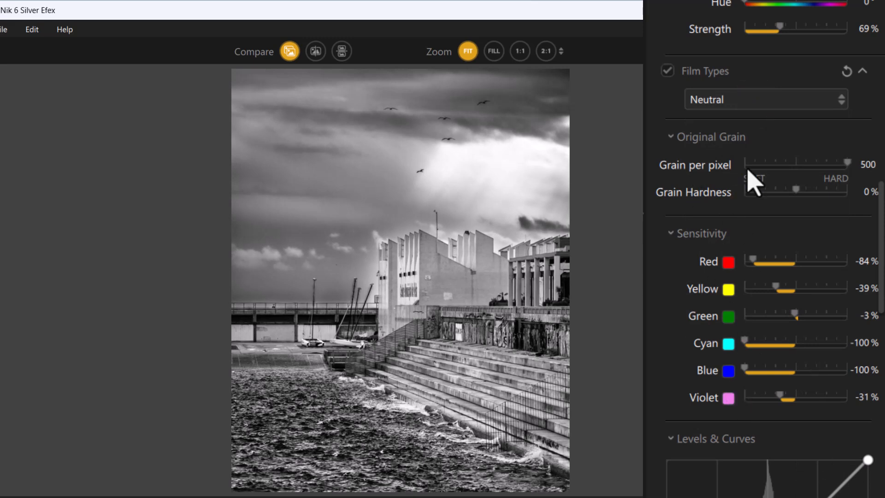
{"action": "scroll", "coordinate": [766, 459], "scroll_direction": "down", "scroll_amount": 5}
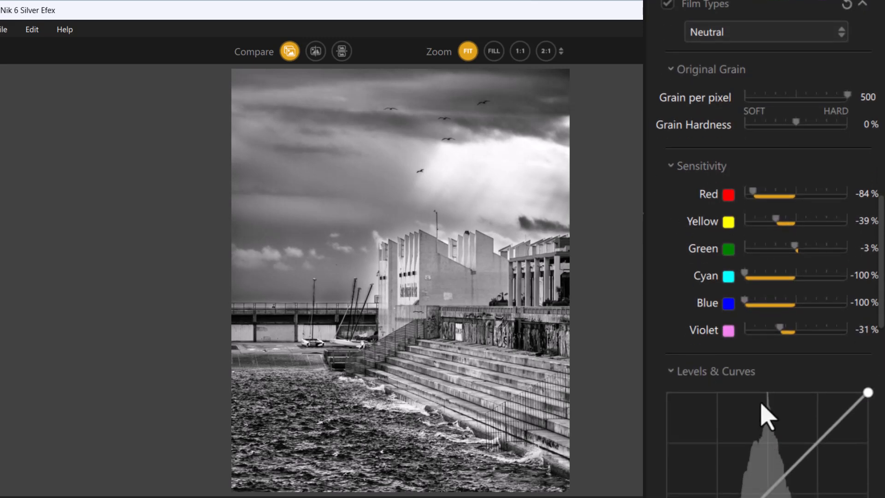
Try the Ilford Pan 100 film type and examine its grain, colour sensitivities and the end points of its tone curve
{"action": "scroll", "coordinate": [758, 2], "scroll_direction": "up", "scroll_amount": 1}
{"action": "left_click", "coordinate": [758, 7]}
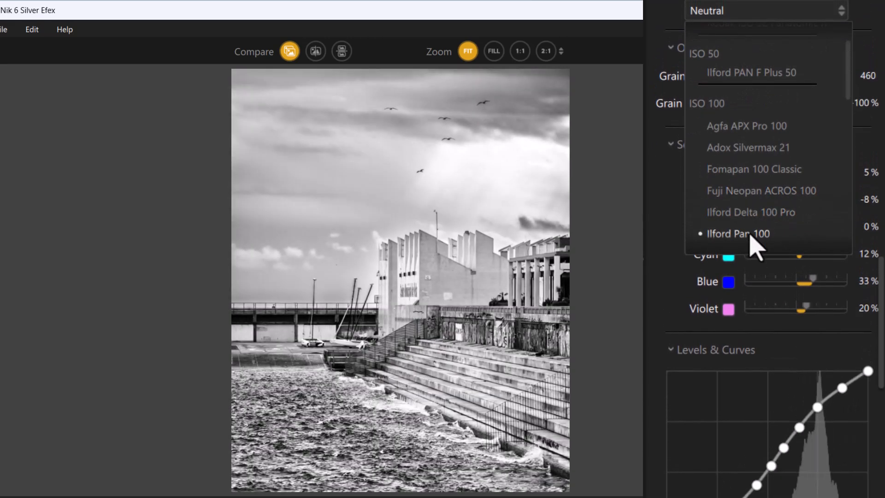
{"action": "left_click", "coordinate": [749, 233]}
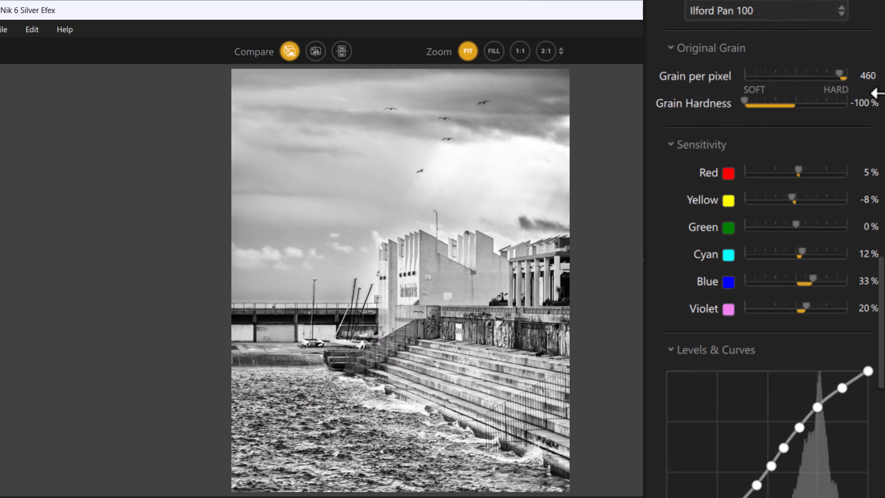
{"action": "scroll", "coordinate": [799, 352], "scroll_direction": "down", "scroll_amount": 2}
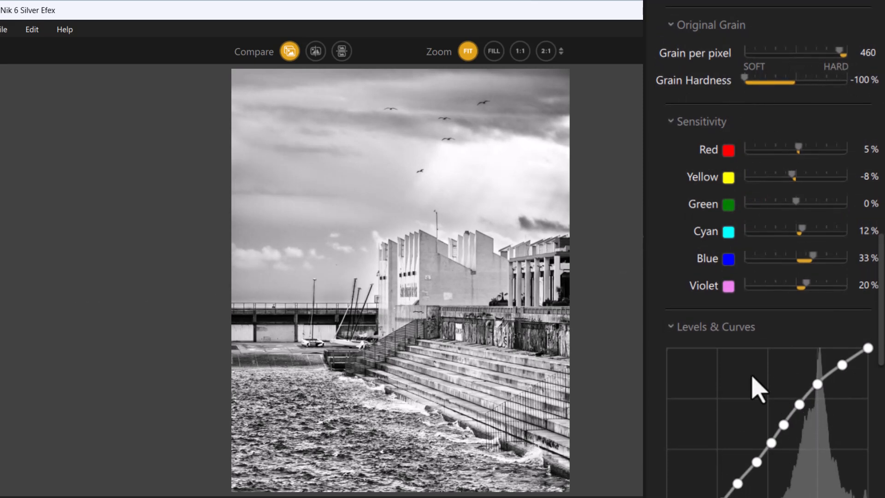
{"action": "scroll", "coordinate": [725, 307], "scroll_direction": "down", "scroll_amount": 2}
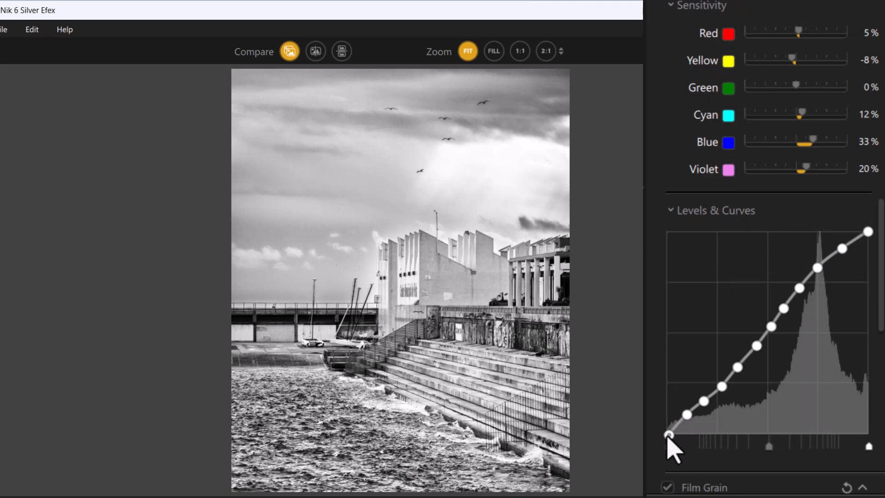
{"action": "mouse_move", "coordinate": [668, 434]}
{"action": "left_mouse_down"}
{"action": "mouse_move", "coordinate": [648, 306]}
{"action": "mouse_move", "coordinate": [642, 409]}
{"action": "mouse_move", "coordinate": [665, 434]}
{"action": "left_mouse_up"}
{"action": "mouse_move", "coordinate": [868, 227]}
{"action": "left_mouse_down"}
{"action": "mouse_move", "coordinate": [869, 297]}
{"action": "mouse_move", "coordinate": [868, 230]}
{"action": "left_mouse_up"}
Switch the film type back to Neutral and check its colour sensitivities and tone curve
{"action": "scroll", "coordinate": [807, 230], "scroll_direction": "up", "scroll_amount": 1}
{"action": "scroll", "coordinate": [806, 230], "scroll_direction": "up", "scroll_amount": 5}
{"action": "left_click", "coordinate": [789, 138]}
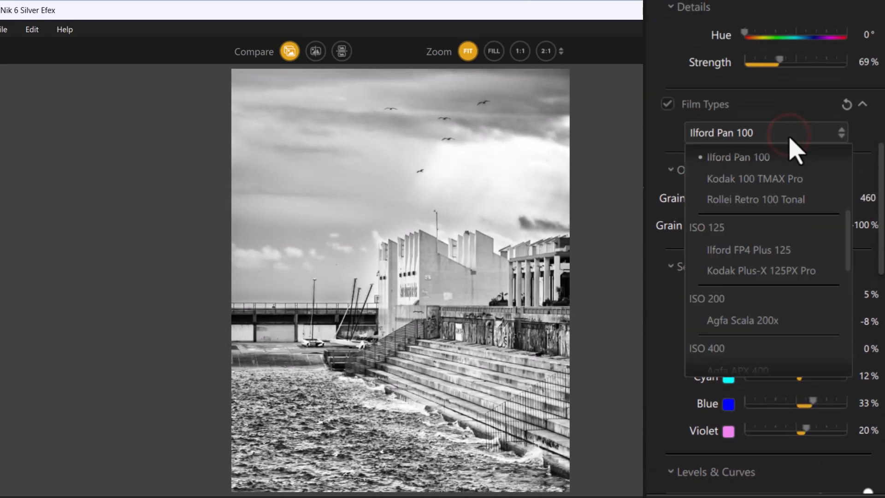
{"action": "scroll", "coordinate": [756, 266], "scroll_direction": "up", "scroll_amount": 3}
{"action": "scroll", "coordinate": [756, 255], "scroll_direction": "up", "scroll_amount": 5}
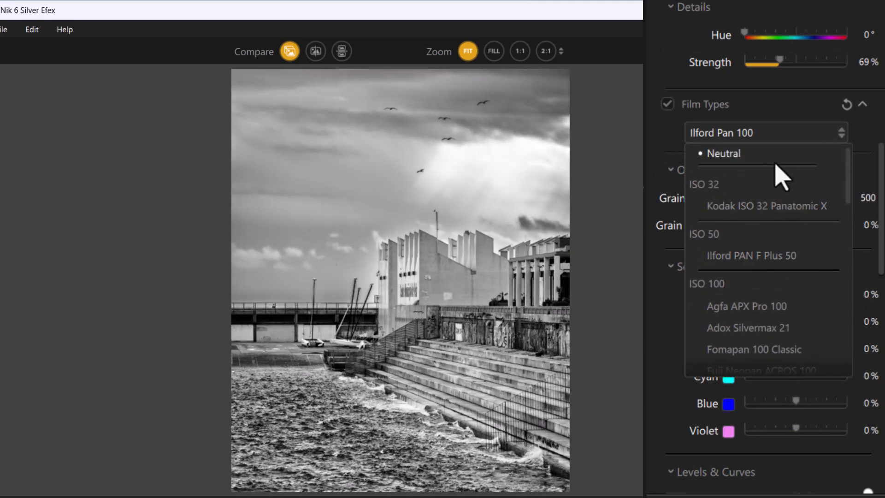
{"action": "left_click", "coordinate": [732, 156]}
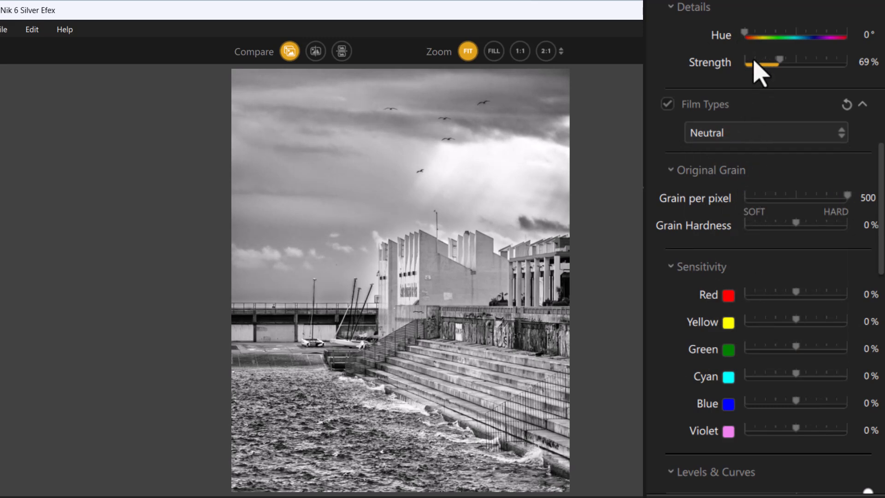
{"action": "scroll", "coordinate": [767, 225], "scroll_direction": "down", "scroll_amount": 3}
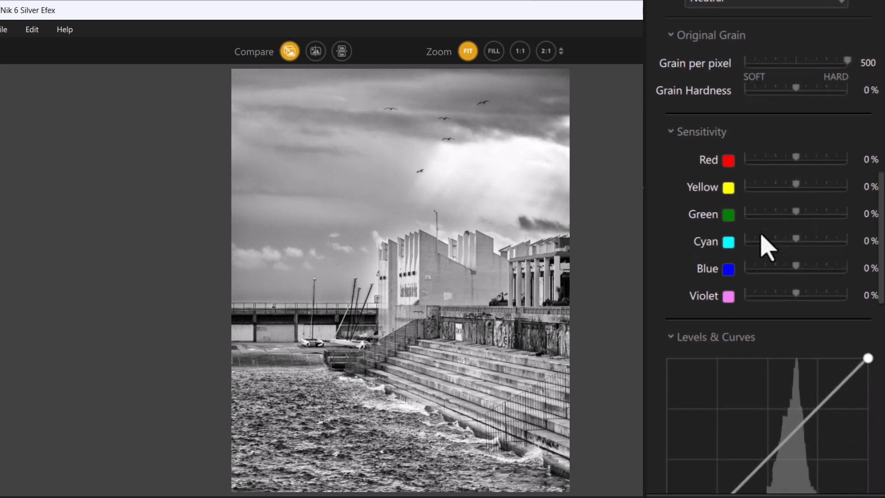
{"action": "scroll", "coordinate": [766, 246], "scroll_direction": "down", "scroll_amount": 2}
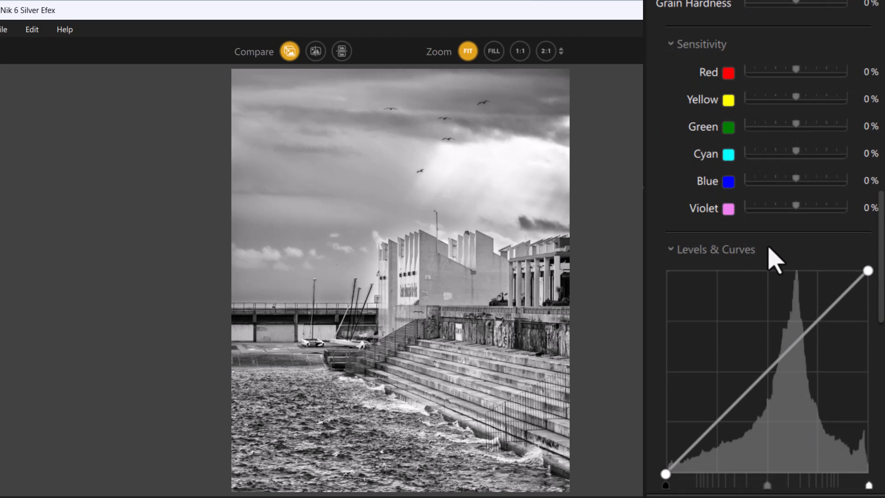
Undo the last two film type changes to recover the custom colour sensitivities
{"action": "scroll", "coordinate": [756, 231], "scroll_direction": "up", "scroll_amount": 4}
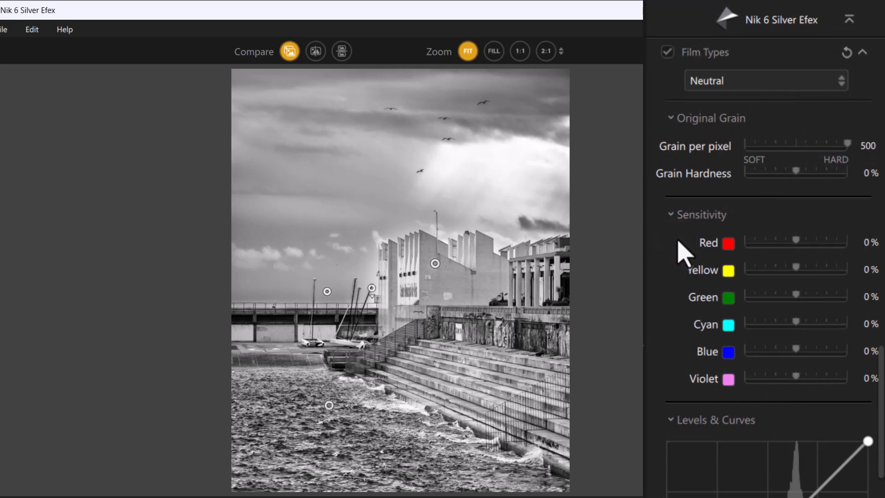
{"action": "key", "text": "ctrl+z"}
{"action": "key", "text": "ctrl+z"}
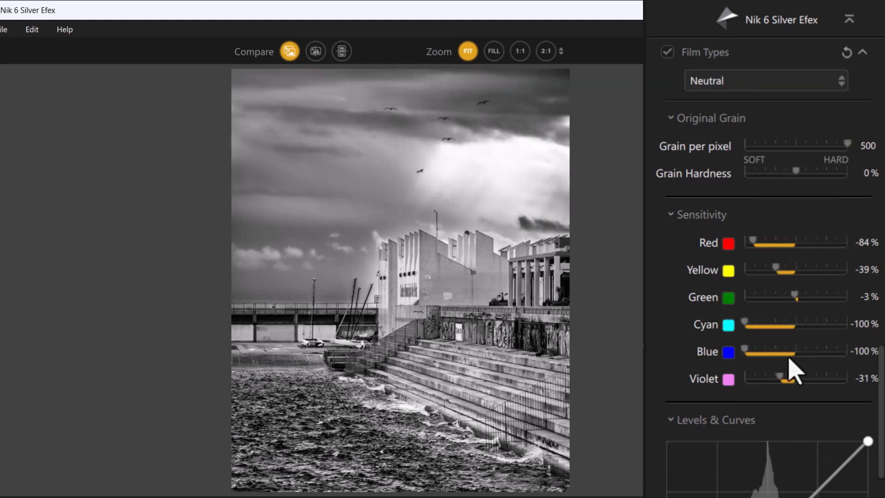
Try an S-shaped contrast curve and a mid-tone level shift in Levels & Curves, and restore the straight default curve
{"action": "scroll", "coordinate": [779, 383], "scroll_direction": "down", "scroll_amount": 5}
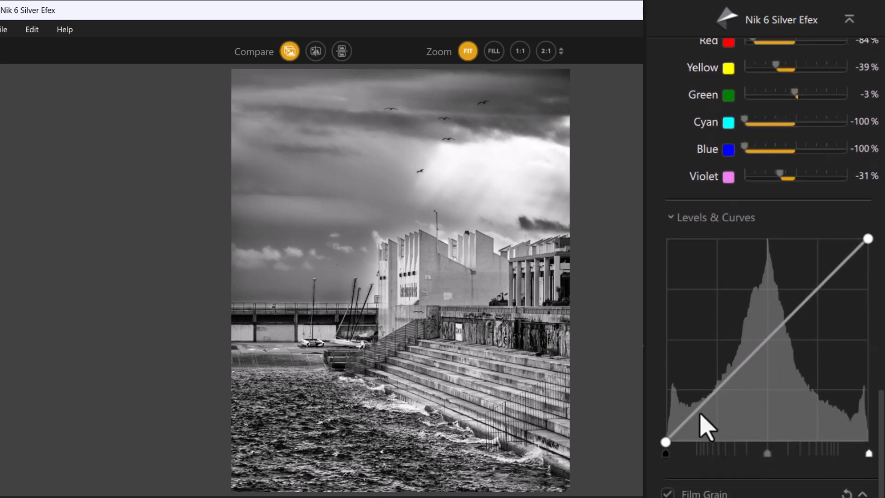
{"action": "left_click_drag", "start_coordinate": [695, 408], "coordinate": [709, 412]}
{"action": "left_click_drag", "start_coordinate": [794, 317], "coordinate": [794, 307]}
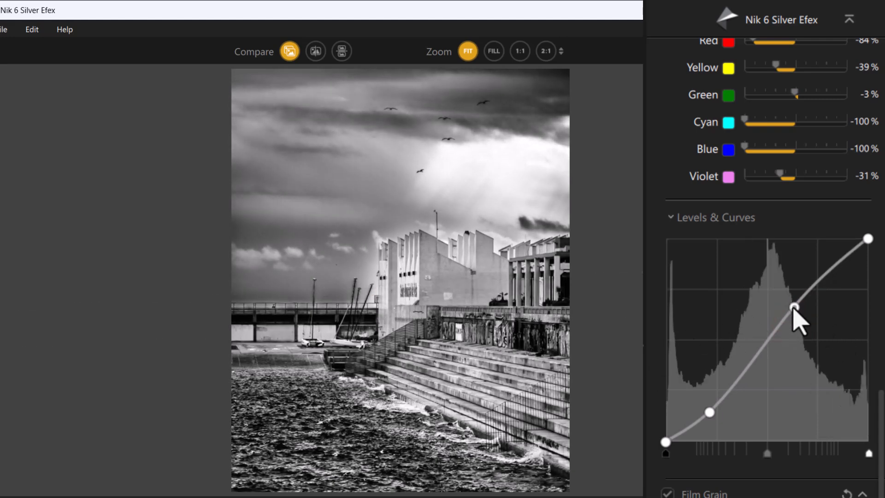
{"action": "double_click", "coordinate": [793, 307]}
{"action": "double_click", "coordinate": [710, 412]}
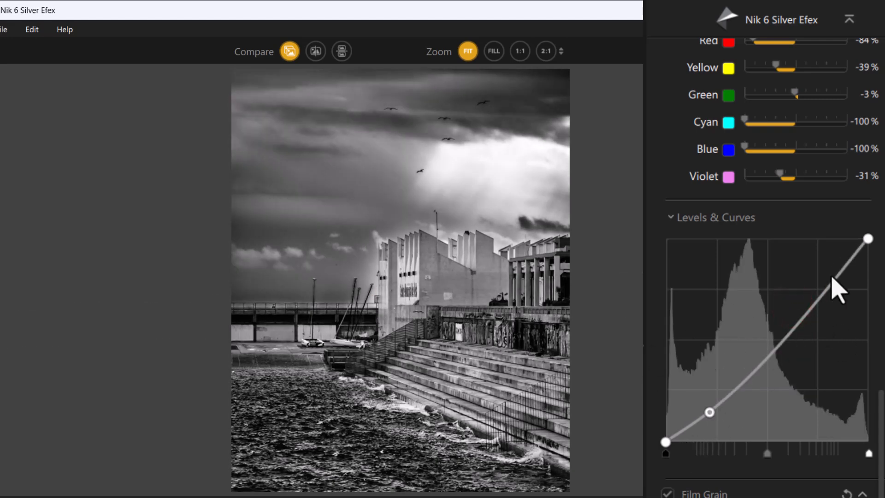
{"action": "left_click", "coordinate": [863, 239]}
{"action": "mouse_move", "coordinate": [864, 240]}
{"action": "left_mouse_down"}
{"action": "mouse_move", "coordinate": [829, 241]}
{"action": "mouse_move", "coordinate": [877, 237]}
{"action": "left_mouse_up"}
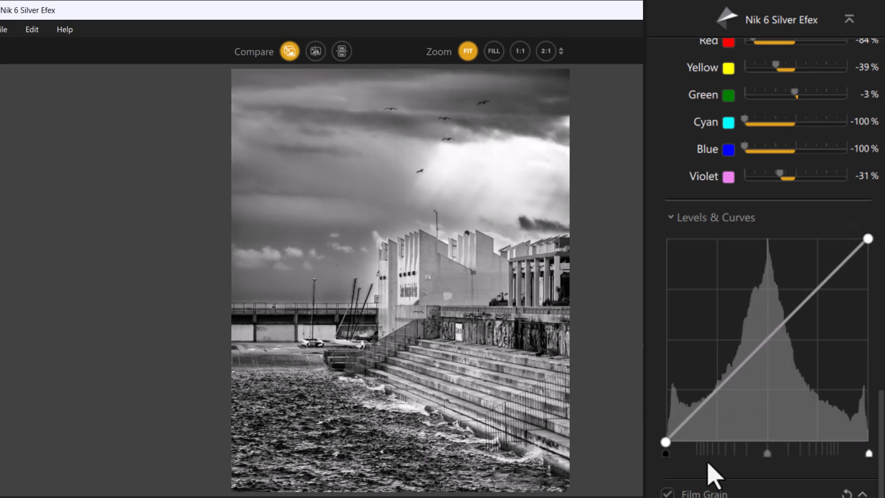
{"action": "left_click", "coordinate": [763, 453]}
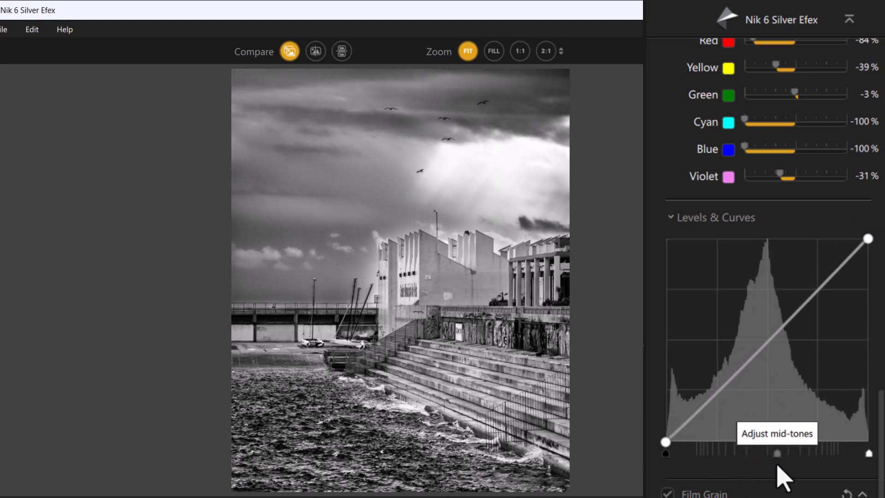
Try Film Grain at 116% Intensity and 4.4 Grain Size on the sky viewed at full size
{"action": "scroll", "coordinate": [782, 477], "scroll_direction": "down", "scroll_amount": 3}
{"action": "scroll", "coordinate": [782, 482], "scroll_direction": "down", "scroll_amount": 2}
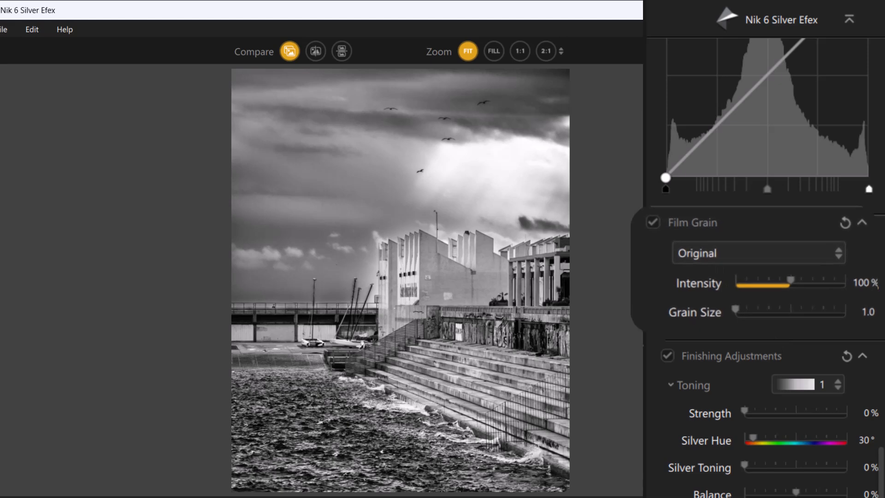
{"action": "scroll", "coordinate": [719, 419], "scroll_direction": "up", "scroll_amount": 12}
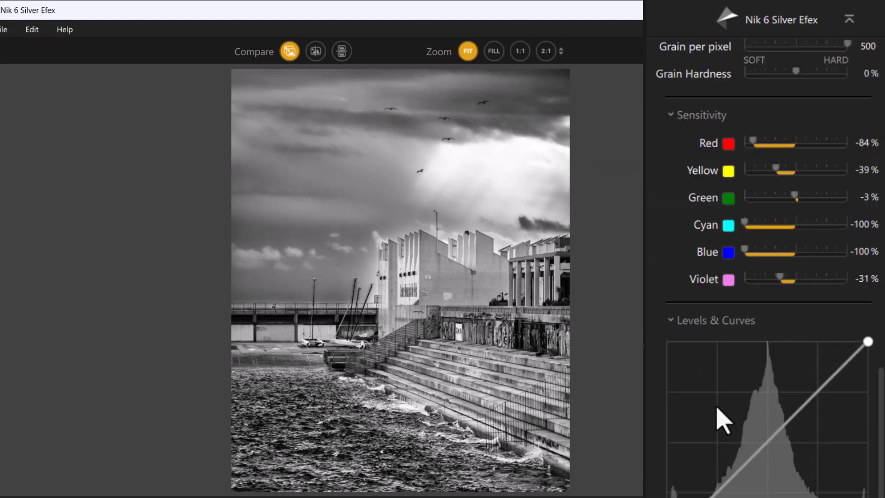
{"action": "scroll", "coordinate": [719, 419], "scroll_direction": "up", "scroll_amount": 3}
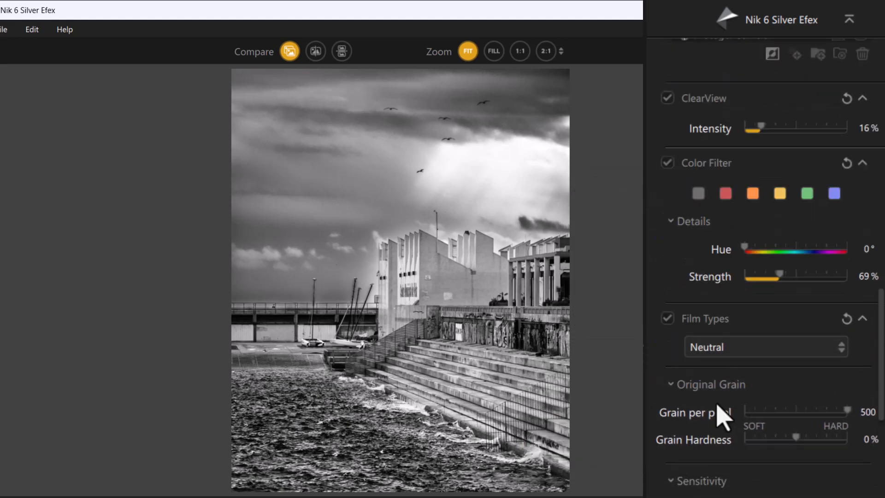
{"action": "scroll", "coordinate": [751, 428], "scroll_direction": "down", "scroll_amount": 5}
{"action": "scroll", "coordinate": [751, 428], "scroll_direction": "down", "scroll_amount": 6}
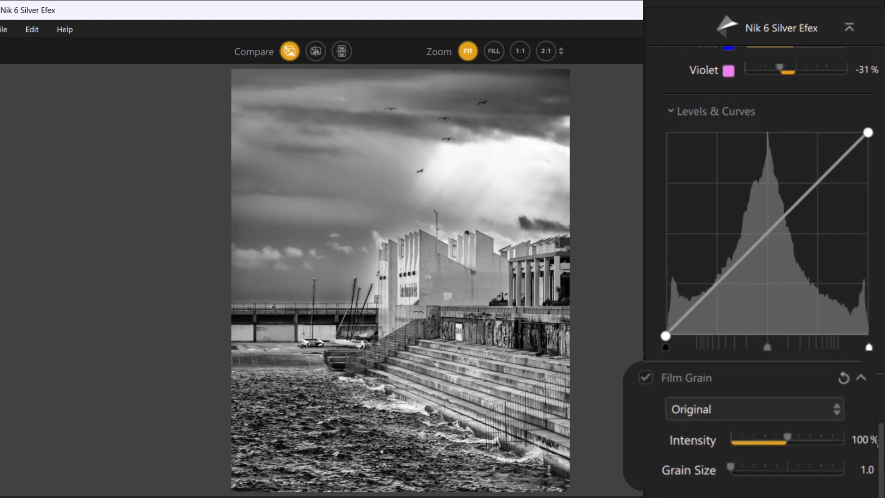
{"action": "left_click", "coordinate": [520, 51]}
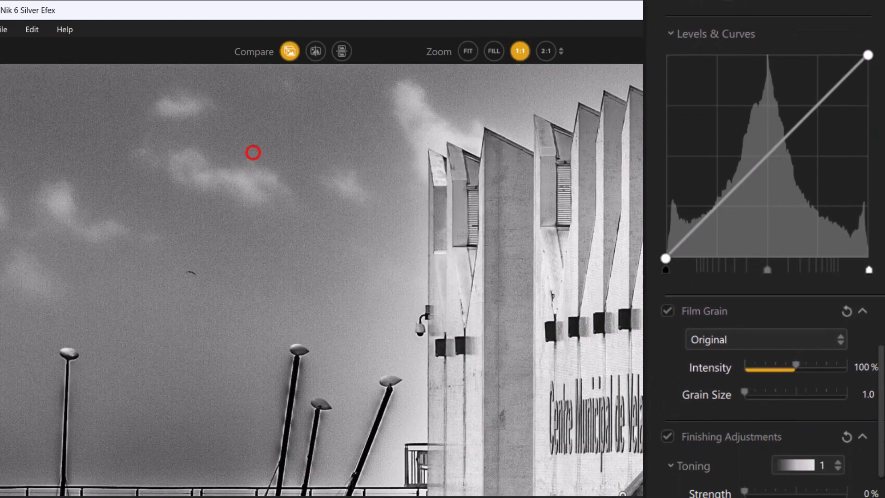
{"action": "left_click_drag", "start_coordinate": [250, 151], "coordinate": [515, 268]}
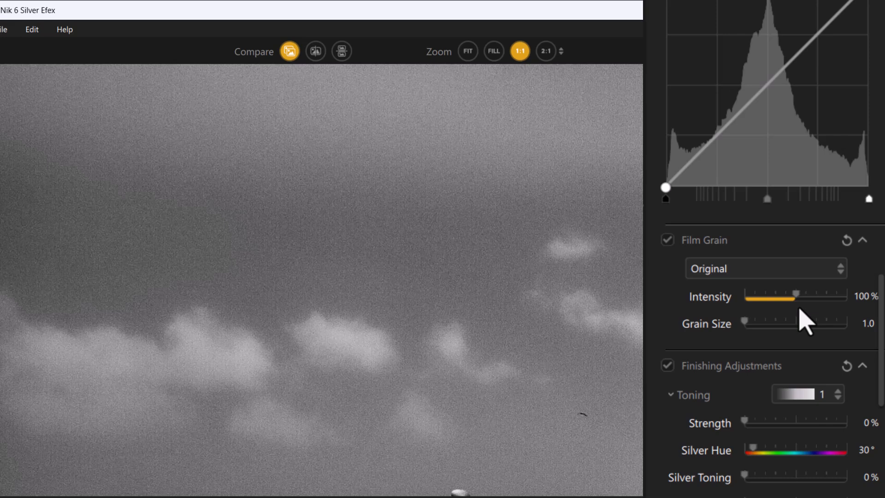
{"action": "mouse_move", "coordinate": [798, 295]}
{"action": "left_mouse_down"}
{"action": "mouse_move", "coordinate": [827, 306]}
{"action": "mouse_move", "coordinate": [806, 302]}
{"action": "mouse_move", "coordinate": [783, 322]}
{"action": "left_mouse_up"}
{"action": "left_click", "coordinate": [777, 318]}
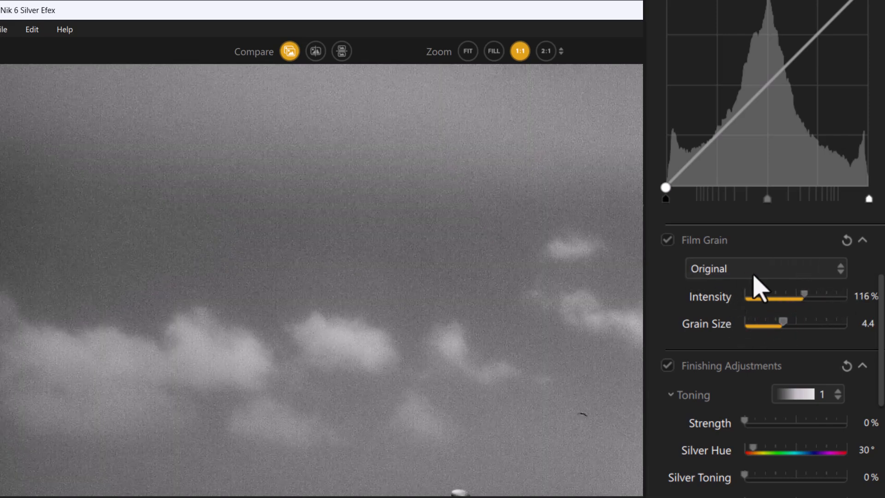
Try the FomaPan200Creative film grain at 126% Intensity and 4.7 Grain Size, and reset Film Grain to its defaults
{"action": "left_click", "coordinate": [736, 269]}
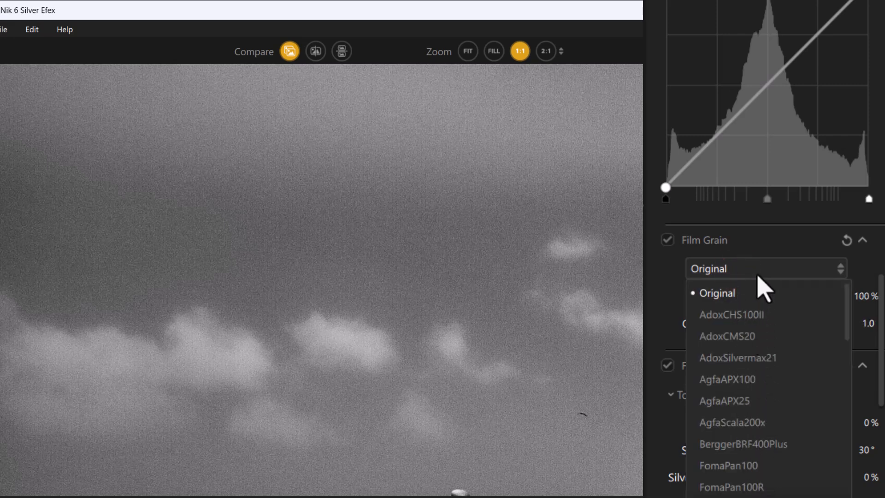
{"action": "left_click", "coordinate": [732, 399]}
{"action": "left_click", "coordinate": [733, 401]}
{"action": "left_click_drag", "start_coordinate": [835, 297], "coordinate": [788, 324]}
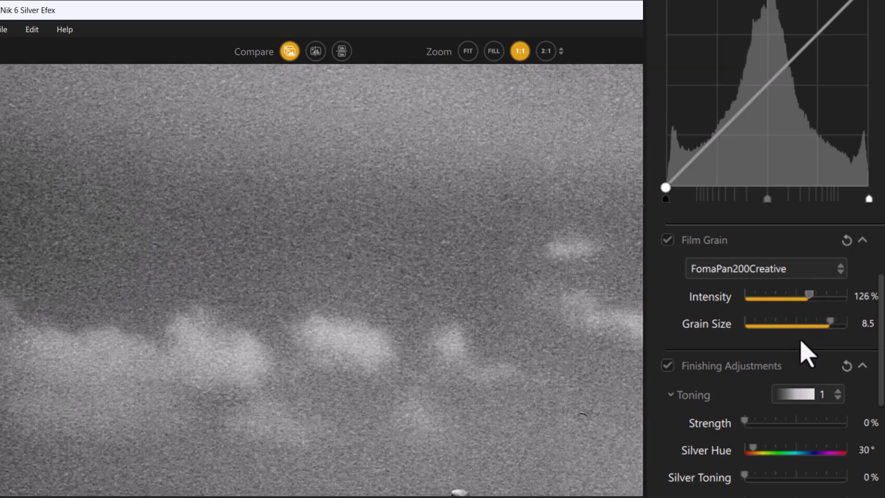
{"action": "mouse_move", "coordinate": [802, 324]}
{"action": "left_mouse_down"}
{"action": "mouse_move", "coordinate": [776, 323]}
{"action": "mouse_move", "coordinate": [788, 323]}
{"action": "left_mouse_up"}
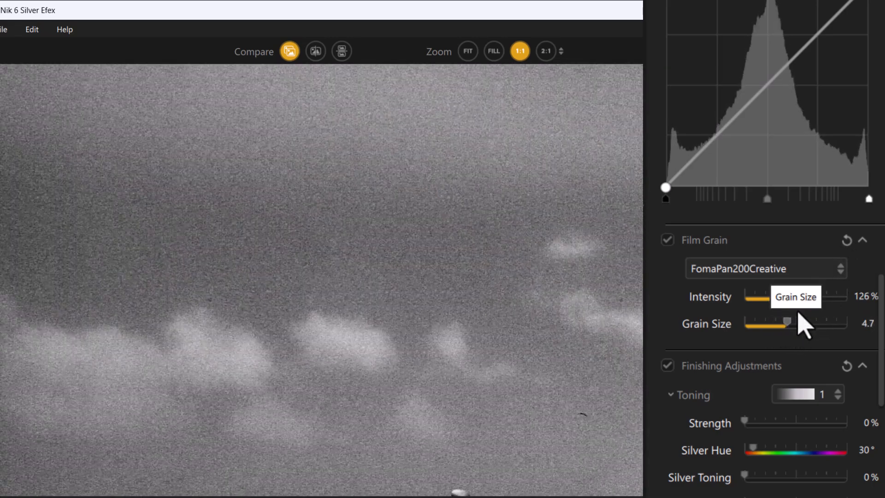
{"action": "left_click", "coordinate": [846, 240]}
Compare the Film Types original grain controls with the Film Grain settings, and examine the toning and vignette options under Finishing Adjustments
{"action": "scroll", "coordinate": [685, 211], "scroll_direction": "up", "scroll_amount": 2}
{"action": "scroll", "coordinate": [703, 119], "scroll_direction": "up", "scroll_amount": 8}
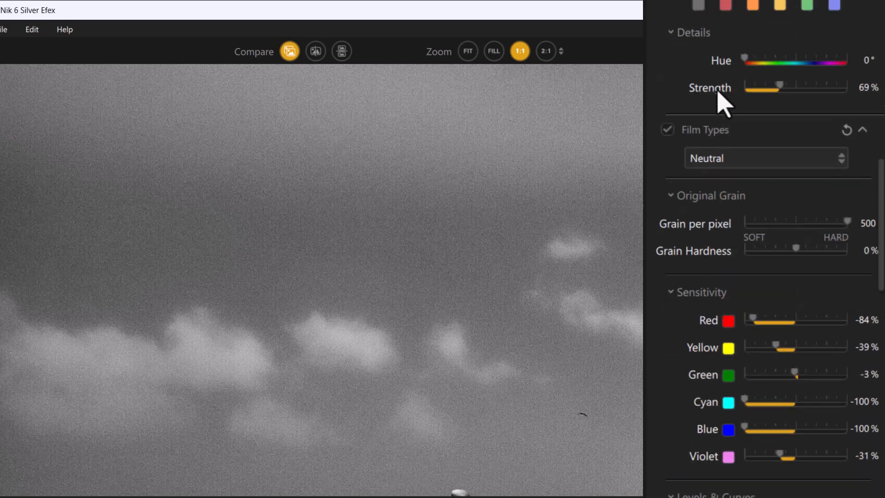
{"action": "scroll", "coordinate": [735, 233], "scroll_direction": "down", "scroll_amount": 4}
{"action": "scroll", "coordinate": [745, 265], "scroll_direction": "down", "scroll_amount": 10}
{"action": "scroll", "coordinate": [749, 265], "scroll_direction": "up", "scroll_amount": 6}
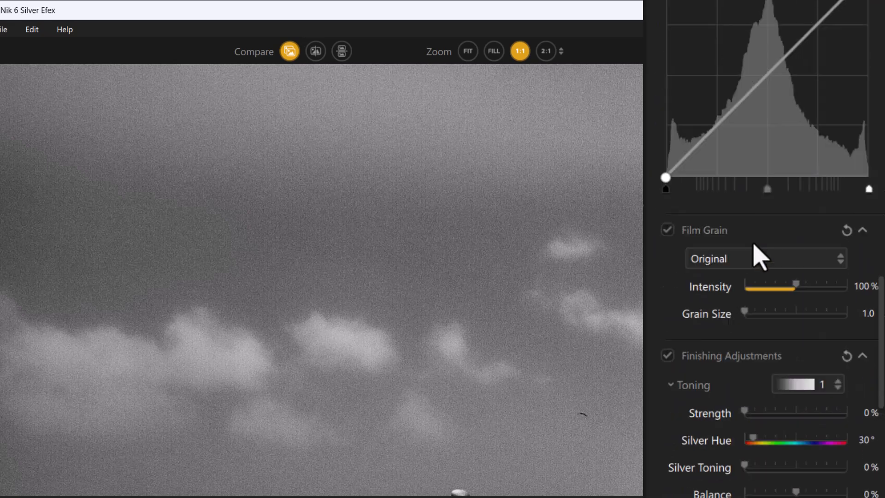
{"action": "scroll", "coordinate": [760, 242], "scroll_direction": "down", "scroll_amount": 1}
{"action": "scroll", "coordinate": [765, 318], "scroll_direction": "up", "scroll_amount": 1}
{"action": "scroll", "coordinate": [767, 414], "scroll_direction": "down", "scroll_amount": 5}
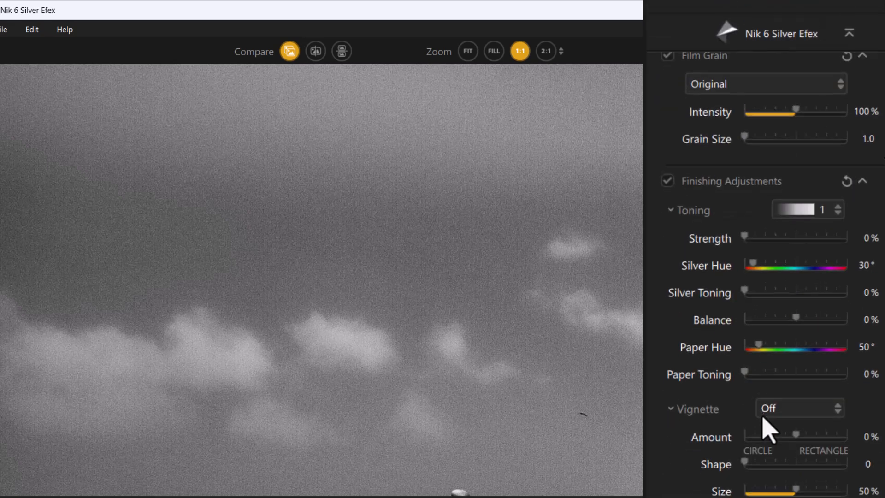
Try Blue Toner 9 at 73% Strength on the whole photo, and restore the Neutral 1 toning
{"action": "scroll", "coordinate": [771, 322], "scroll_direction": "up", "scroll_amount": 1}
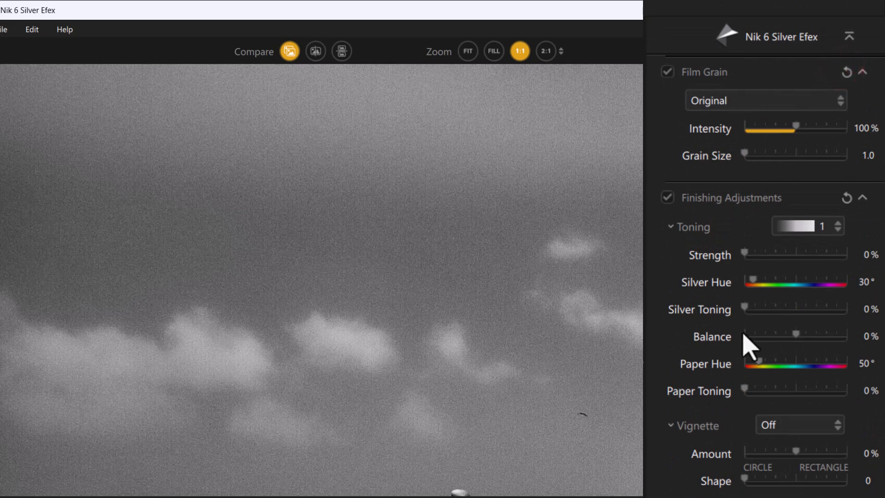
{"action": "scroll", "coordinate": [753, 461], "scroll_direction": "down", "scroll_amount": 4}
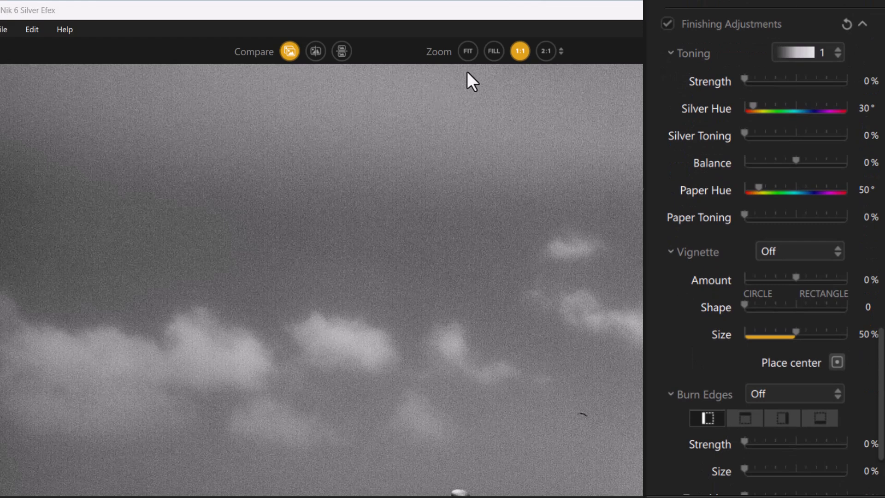
{"action": "left_click", "coordinate": [468, 52]}
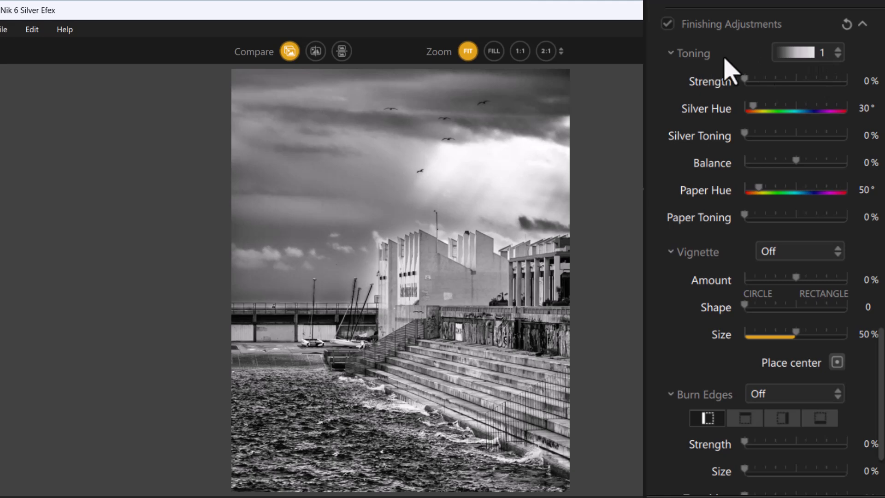
{"action": "left_click", "coordinate": [836, 53]}
{"action": "scroll", "coordinate": [795, 249], "scroll_direction": "down", "scroll_amount": 5}
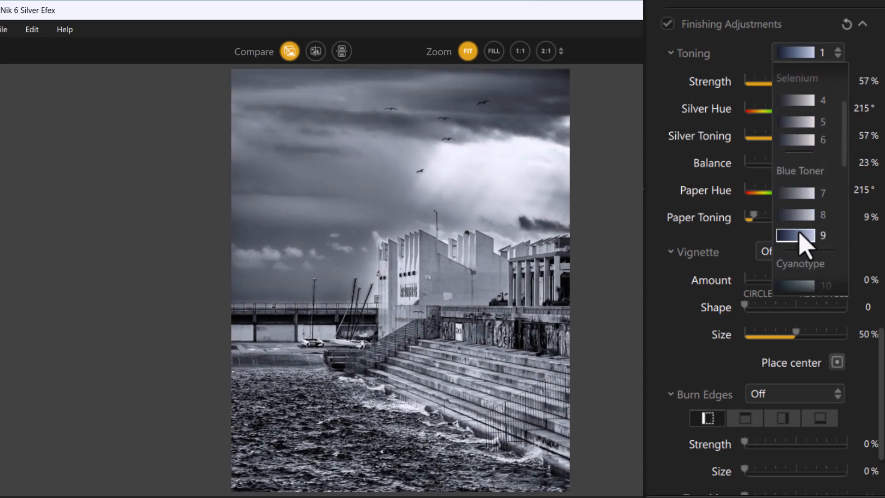
{"action": "left_click", "coordinate": [800, 235]}
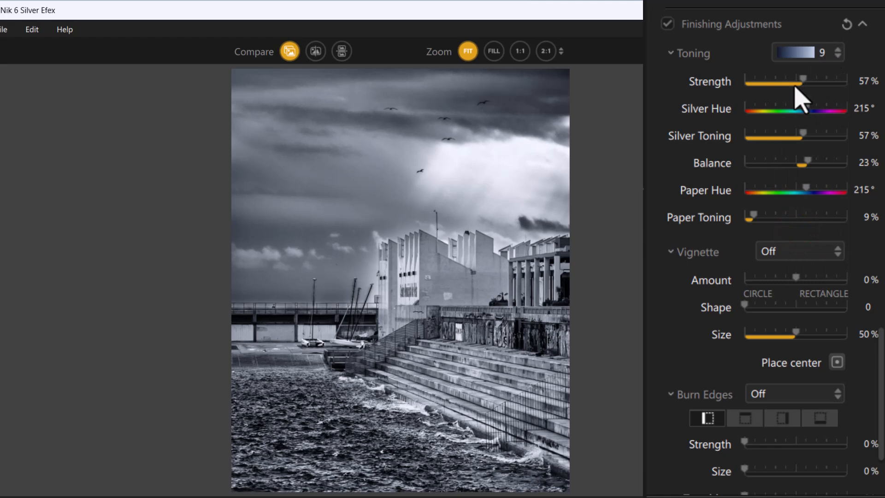
{"action": "left_click_drag", "start_coordinate": [801, 84], "coordinate": [826, 69]}
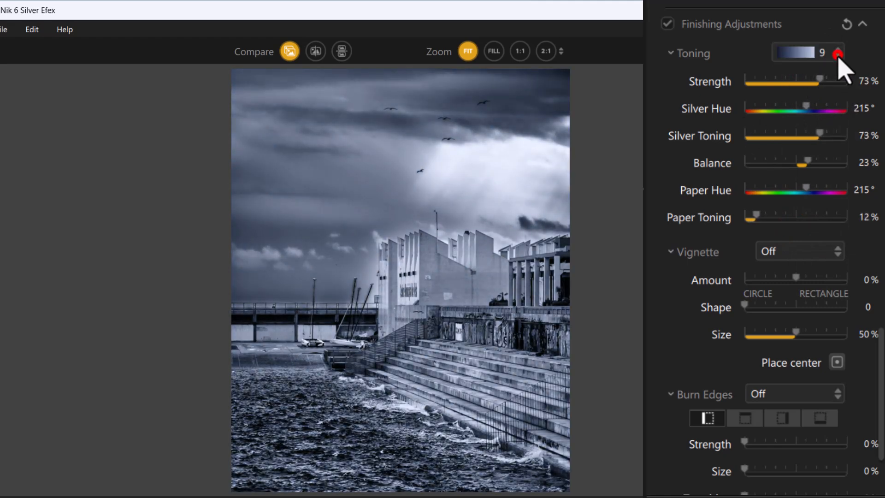
{"action": "left_click", "coordinate": [838, 54]}
{"action": "scroll", "coordinate": [852, 166], "scroll_direction": "up", "scroll_amount": 5}
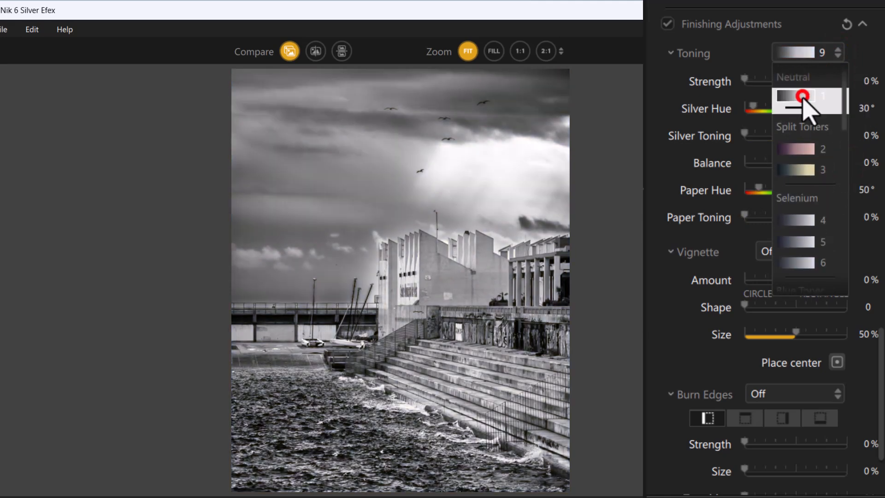
{"action": "left_click", "coordinate": [801, 98]}
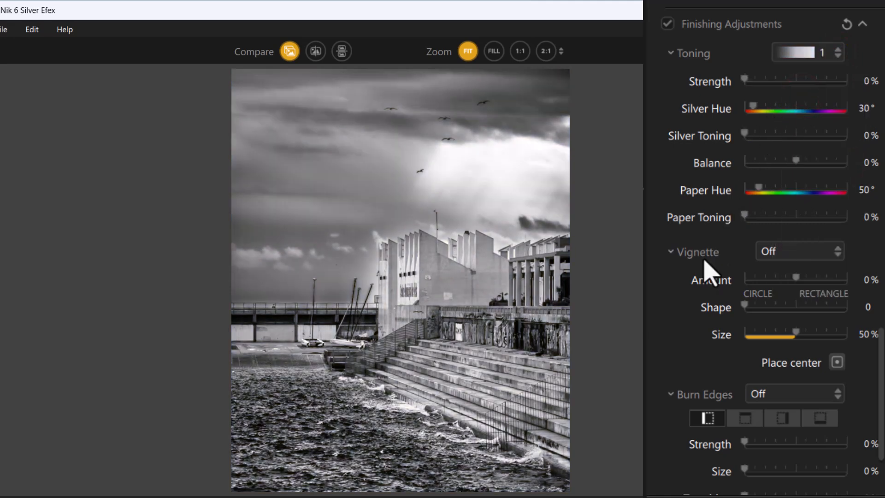
Add a custom dark vignette with Amount -14%, Shape 29 and Size 41%
{"action": "left_click", "coordinate": [803, 254]}
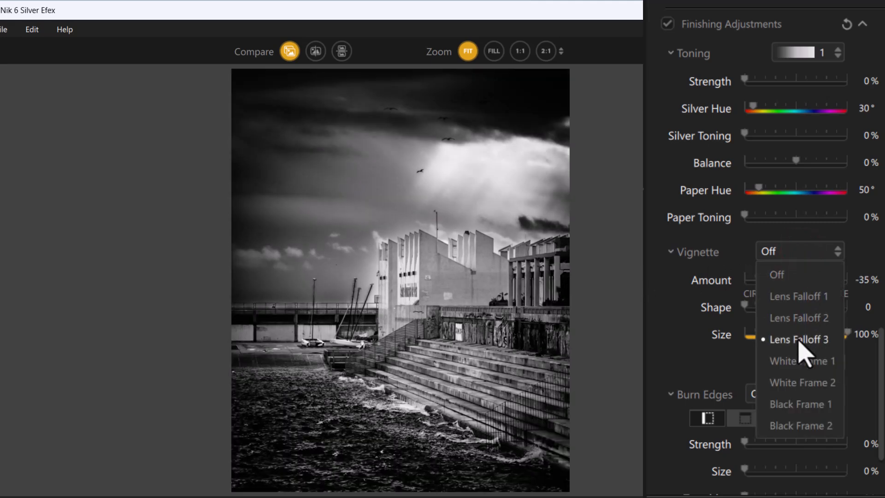
{"action": "left_click", "coordinate": [789, 253]}
{"action": "left_click_drag", "start_coordinate": [792, 279], "coordinate": [786, 278]}
{"action": "left_click_drag", "start_coordinate": [745, 308], "coordinate": [787, 335]}
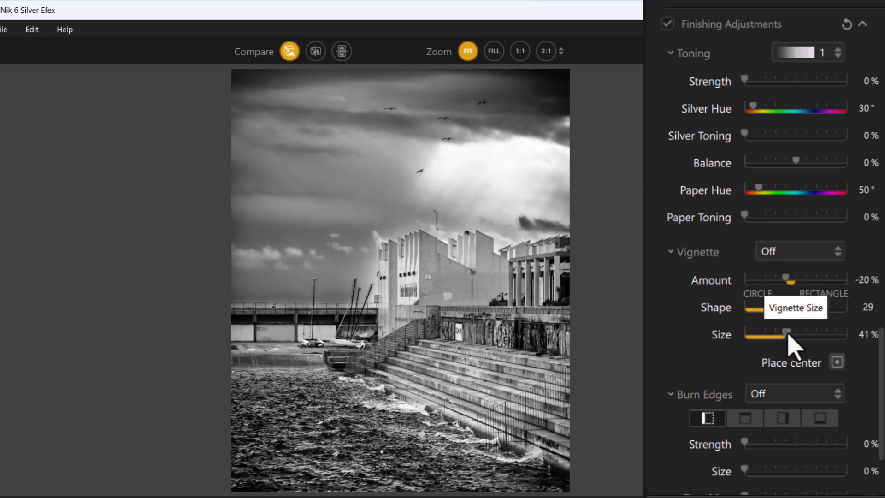
{"action": "left_click_drag", "start_coordinate": [787, 279], "coordinate": [791, 283]}
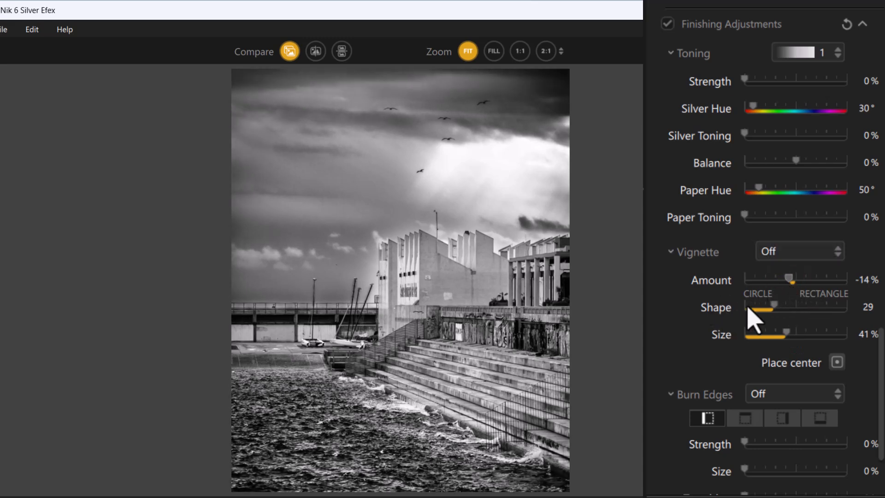
Preview the All Edges 2 preset of Burn Edges and leave the effect off
{"action": "scroll", "coordinate": [748, 295], "scroll_direction": "down", "scroll_amount": 3}
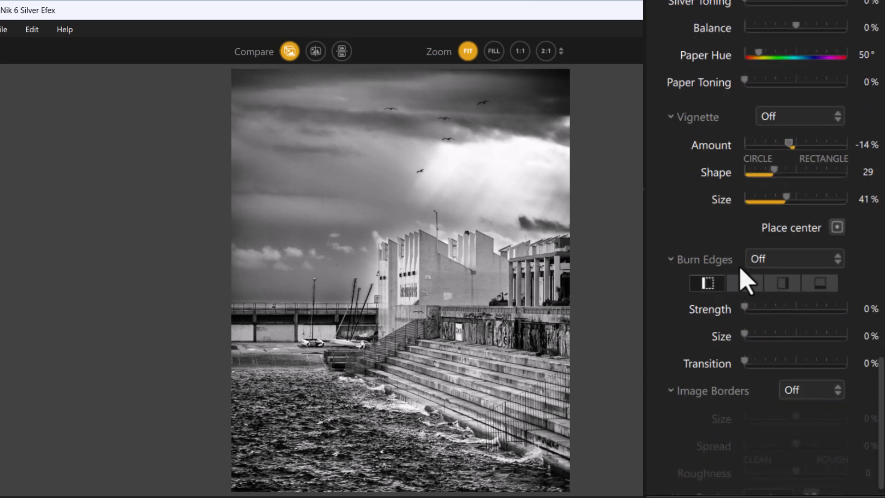
{"action": "left_click", "coordinate": [808, 260]}
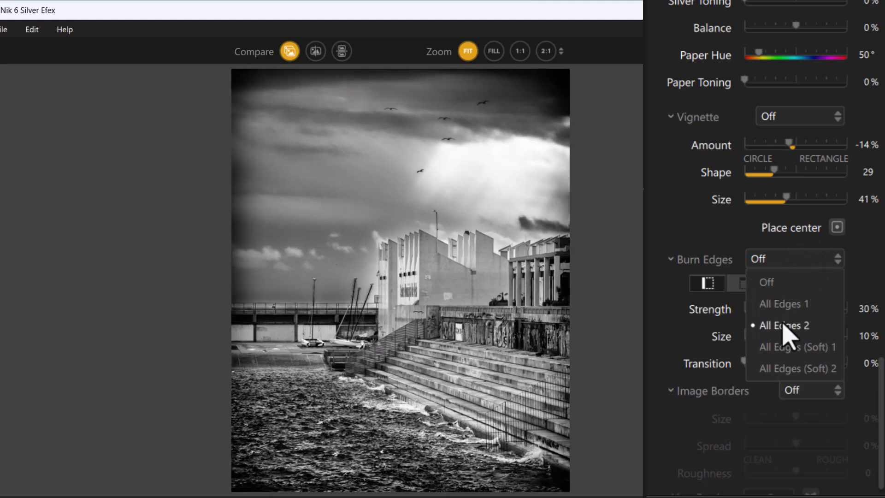
{"action": "left_click", "coordinate": [786, 258]}
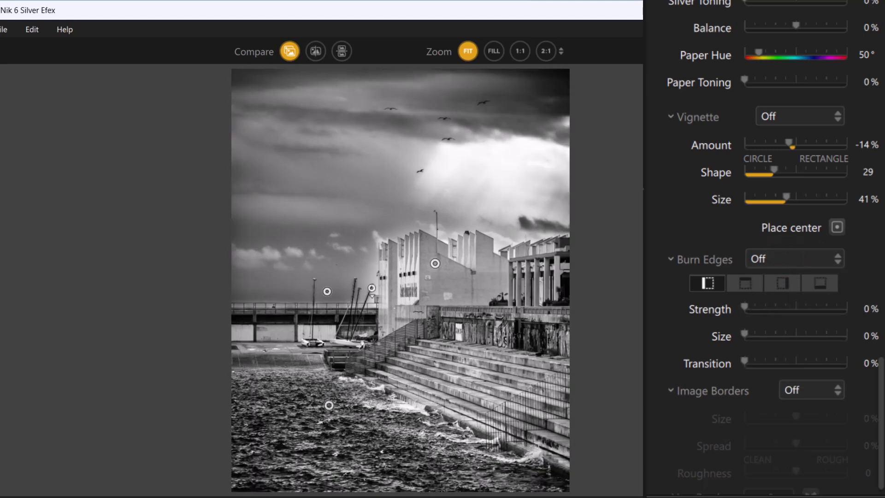
Try burning the bottom edge at 40% Strength, 30% Size and 41% Transition, and reset the three values to 0%
{"action": "left_click", "coordinate": [820, 283]}
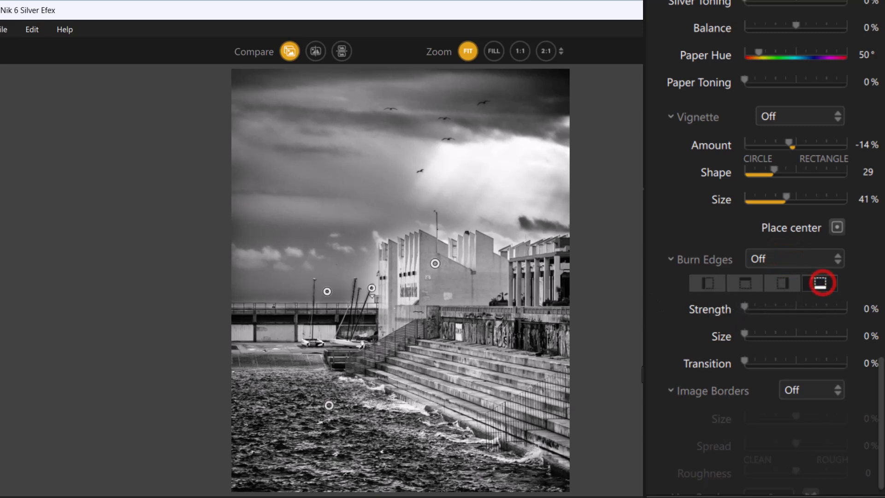
{"action": "mouse_move", "coordinate": [745, 308]}
{"action": "left_mouse_down"}
{"action": "mouse_move", "coordinate": [774, 316]}
{"action": "mouse_move", "coordinate": [785, 308]}
{"action": "left_mouse_up"}
{"action": "mouse_move", "coordinate": [751, 336]}
{"action": "left_mouse_down"}
{"action": "mouse_move", "coordinate": [780, 345]}
{"action": "mouse_move", "coordinate": [775, 335]}
{"action": "left_mouse_up"}
{"action": "mouse_move", "coordinate": [745, 363]}
{"action": "left_mouse_down"}
{"action": "mouse_move", "coordinate": [792, 383]}
{"action": "mouse_move", "coordinate": [787, 374]}
{"action": "left_mouse_up"}
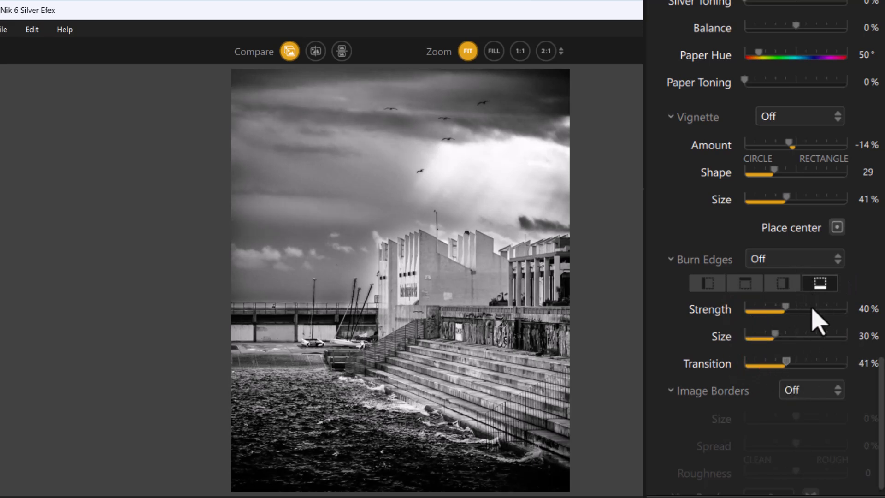
{"action": "double_click", "coordinate": [787, 308]}
{"action": "double_click", "coordinate": [775, 336]}
{"action": "scroll", "coordinate": [778, 355], "scroll_direction": "down", "scroll_amount": 1}
{"action": "double_click", "coordinate": [776, 347]}
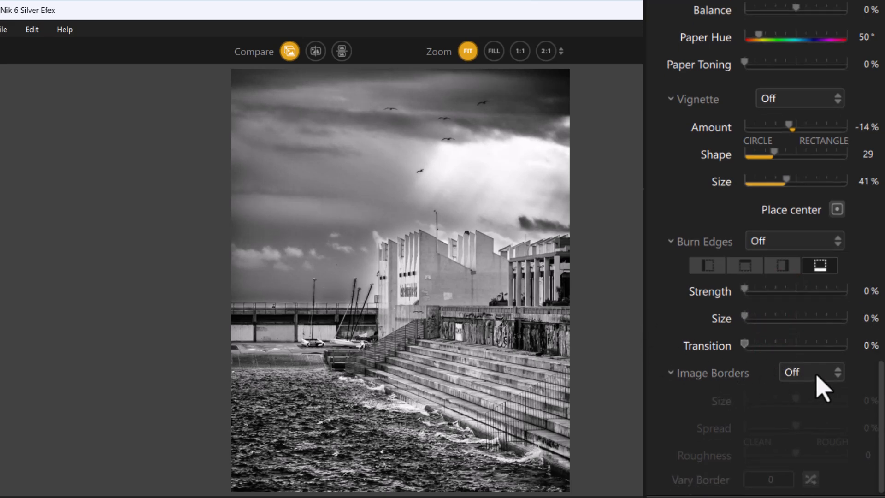
Add a Type 7 image border with Size -1%, Spread 100% and Roughness -11, and randomize its variation
{"action": "left_click", "coordinate": [837, 372]}
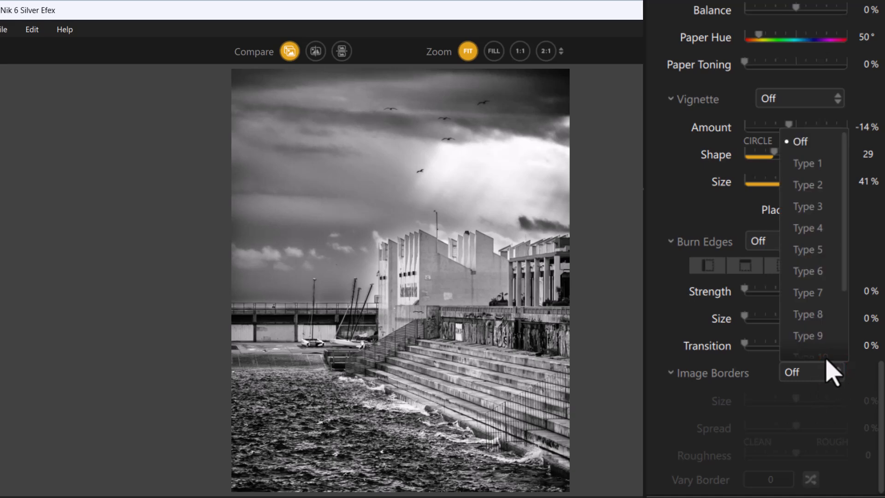
{"action": "left_click", "coordinate": [807, 285]}
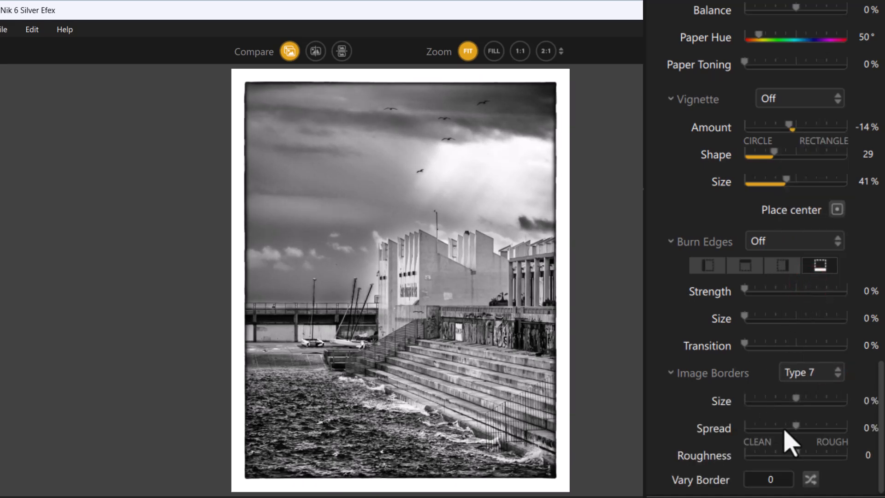
{"action": "left_click_drag", "start_coordinate": [795, 399], "coordinate": [845, 427]}
{"action": "left_click", "coordinate": [799, 425]}
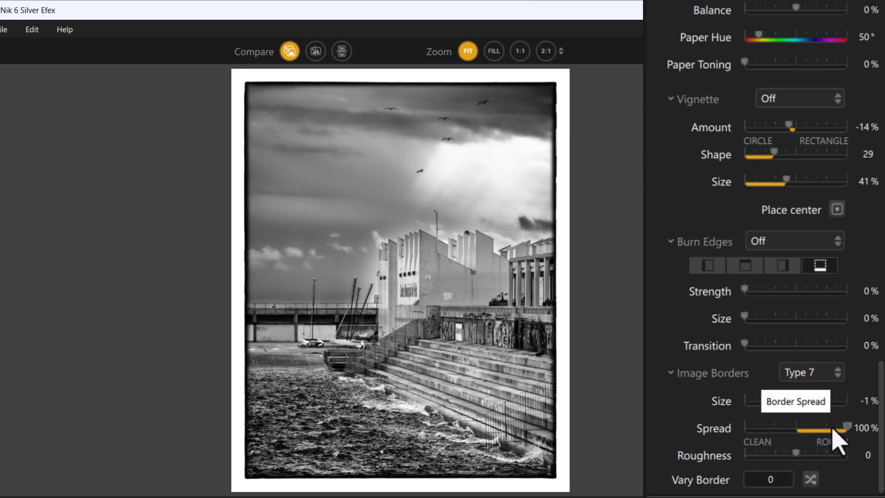
{"action": "mouse_move", "coordinate": [796, 454]}
{"action": "left_mouse_down"}
{"action": "mouse_move", "coordinate": [778, 458]}
{"action": "mouse_move", "coordinate": [804, 455]}
{"action": "mouse_move", "coordinate": [751, 457]}
{"action": "mouse_move", "coordinate": [806, 454]}
{"action": "mouse_move", "coordinate": [777, 457]}
{"action": "mouse_move", "coordinate": [790, 456]}
{"action": "left_mouse_up"}
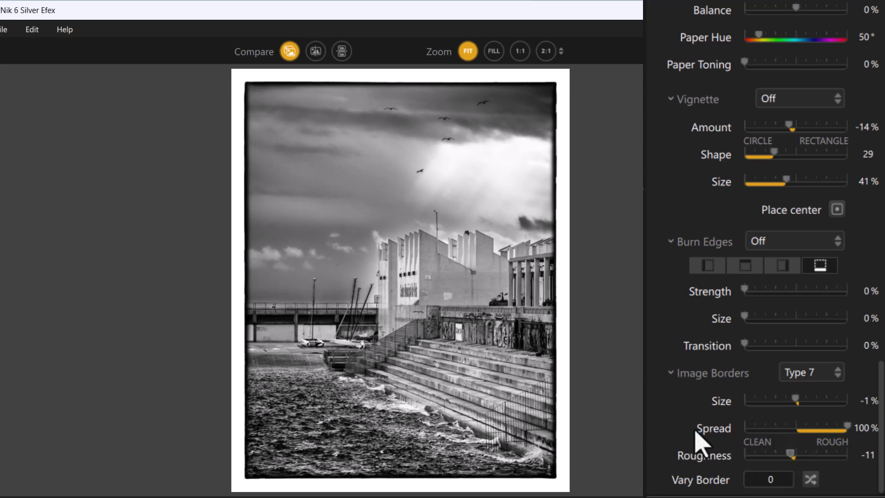
{"action": "left_click", "coordinate": [810, 480]}
{"action": "left_click", "coordinate": [810, 480]}
{"action": "left_click", "coordinate": [810, 481]}
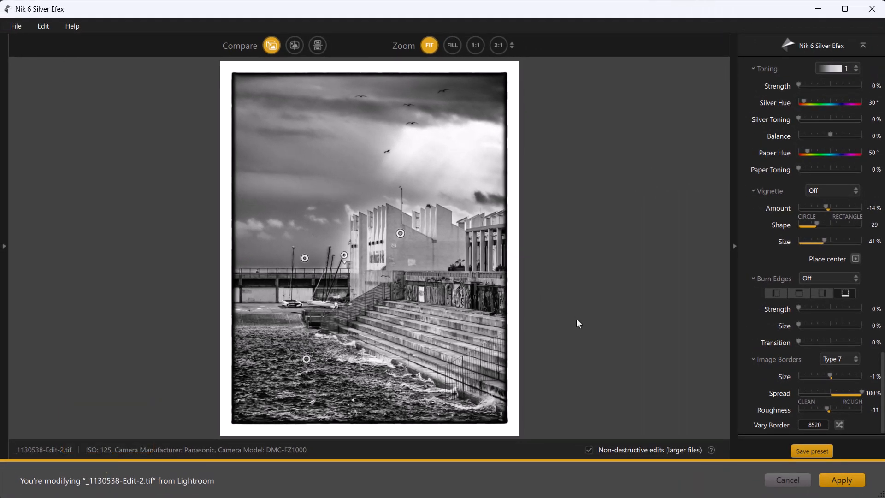
Review the general preferences for preview, zoom, GPU and TIFF compression, and leave them without saving
{"action": "left_click", "coordinate": [16, 27]}
{"action": "left_click", "coordinate": [29, 55]}
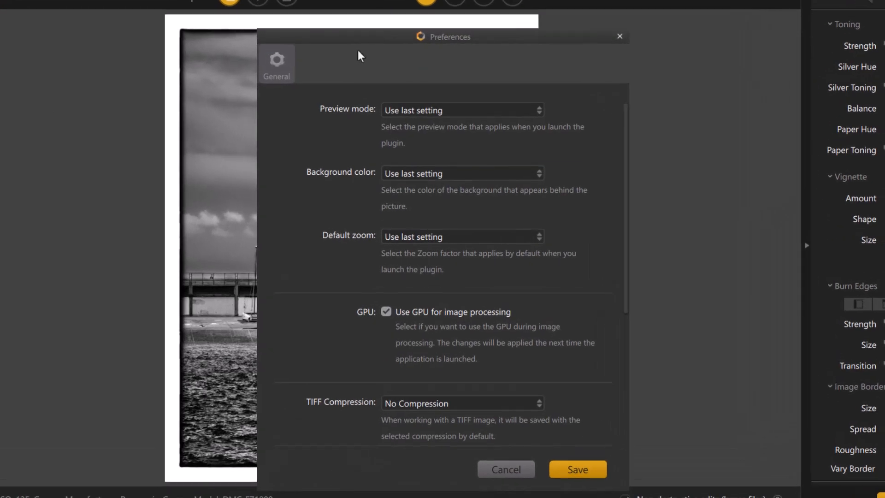
{"action": "left_click_drag", "start_coordinate": [381, 67], "coordinate": [358, 58]}
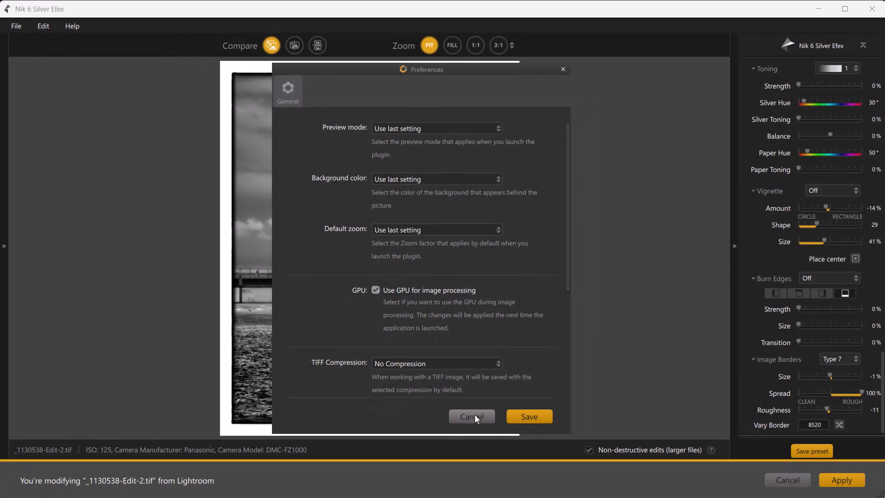
{"action": "left_click", "coordinate": [479, 461]}
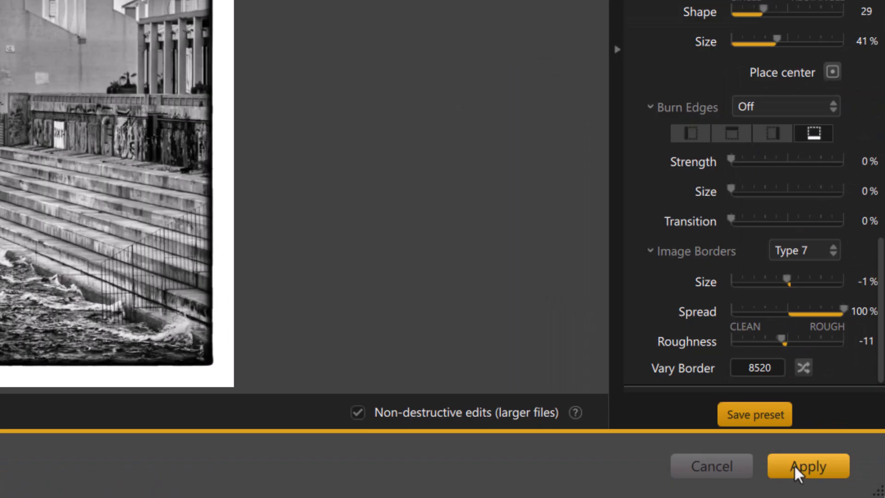
Apply the Silver Efex edits and open the resulting TIFF in Lightroom Classic's Develop (Revelar) module
{"action": "left_click", "coordinate": [832, 481]}
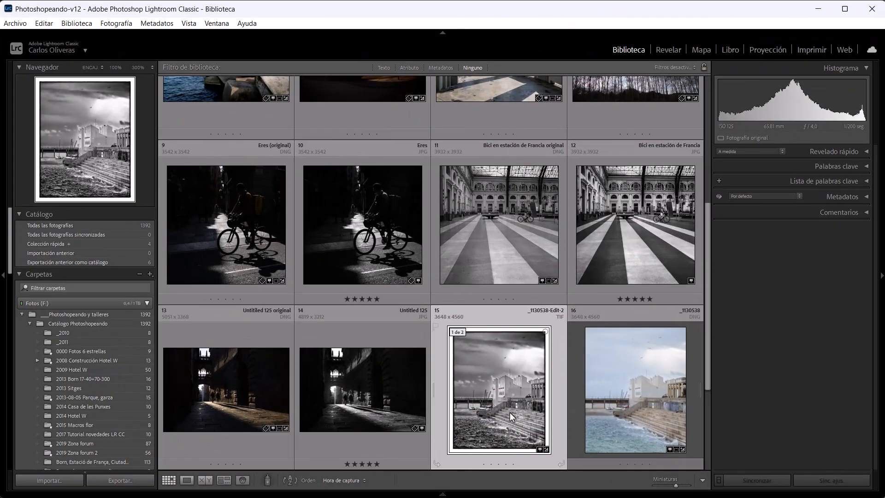
{"action": "double_click", "coordinate": [512, 417]}
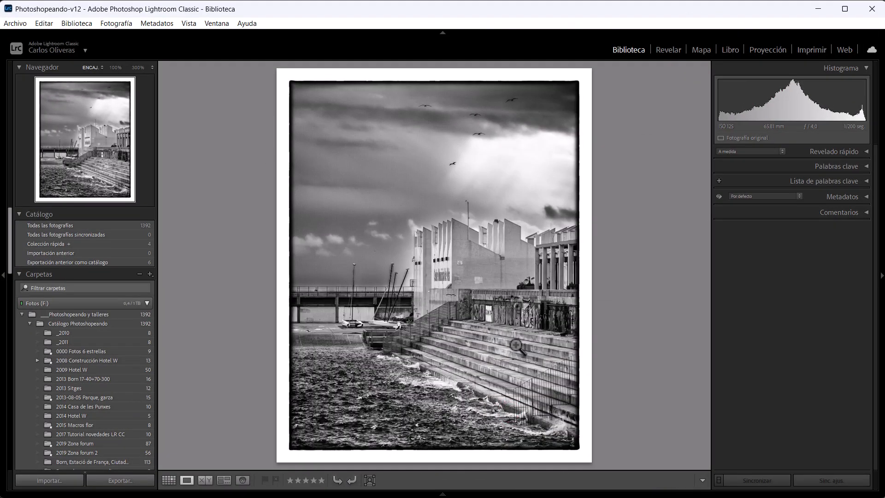
{"action": "left_click", "coordinate": [660, 51]}
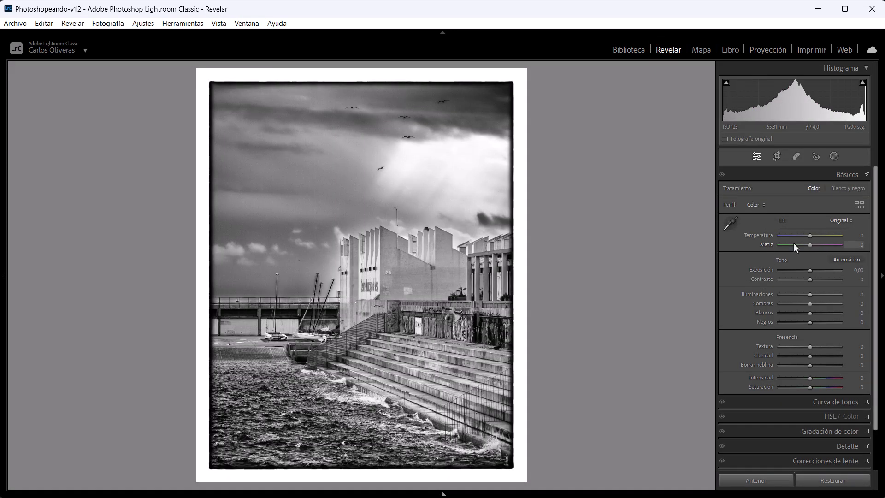
Set the photo's Blacks (Negros) to -100 and Contrast (Contraste) to +100
{"action": "left_click_drag", "start_coordinate": [810, 321], "coordinate": [779, 322]}
{"action": "left_click", "coordinate": [809, 278]}
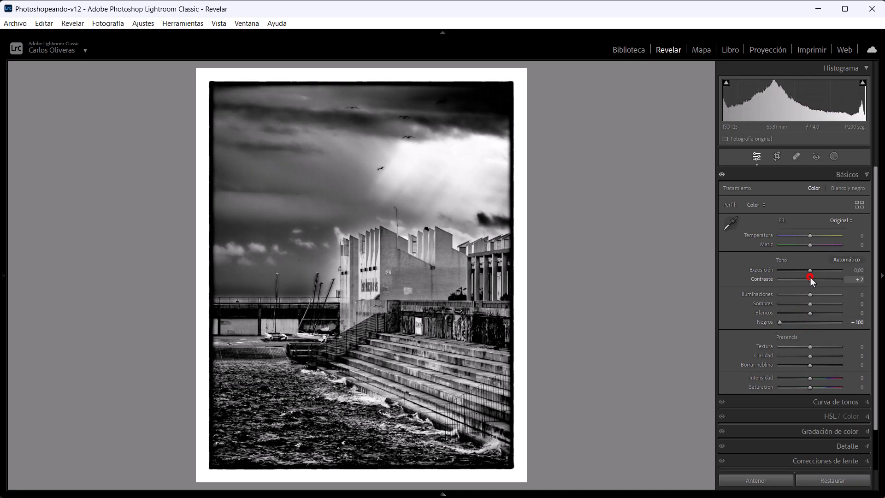
{"action": "left_click_drag", "start_coordinate": [810, 279], "coordinate": [839, 279]}
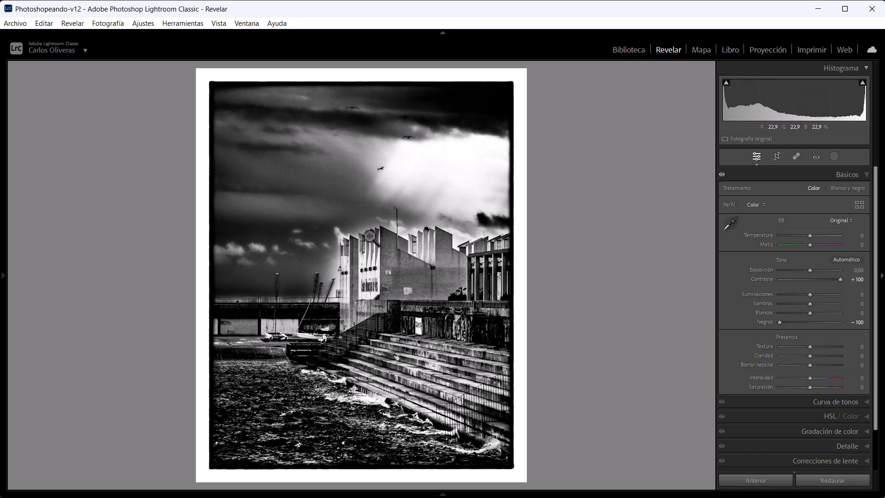
Reopen _1130538-Edit-2.tif in Nik 6 Silver Efex, editing the original file (Editar original)
{"action": "key", "text": "F6"}
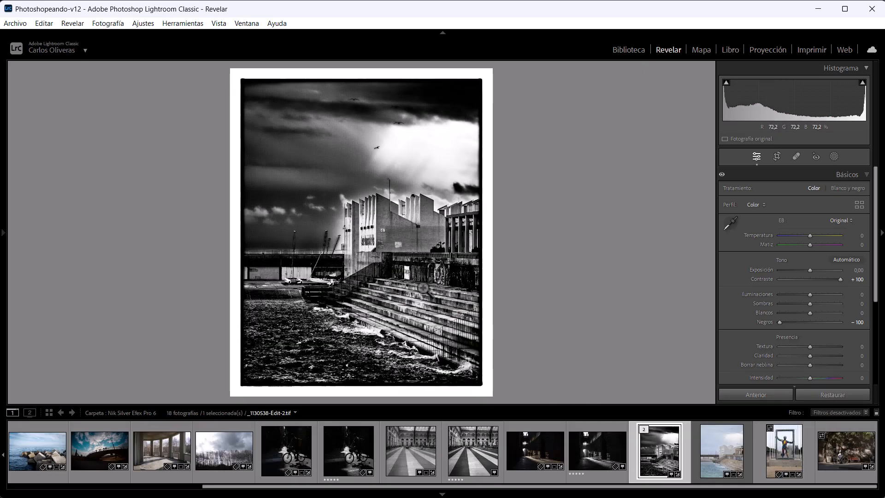
{"action": "right_click", "coordinate": [646, 439]}
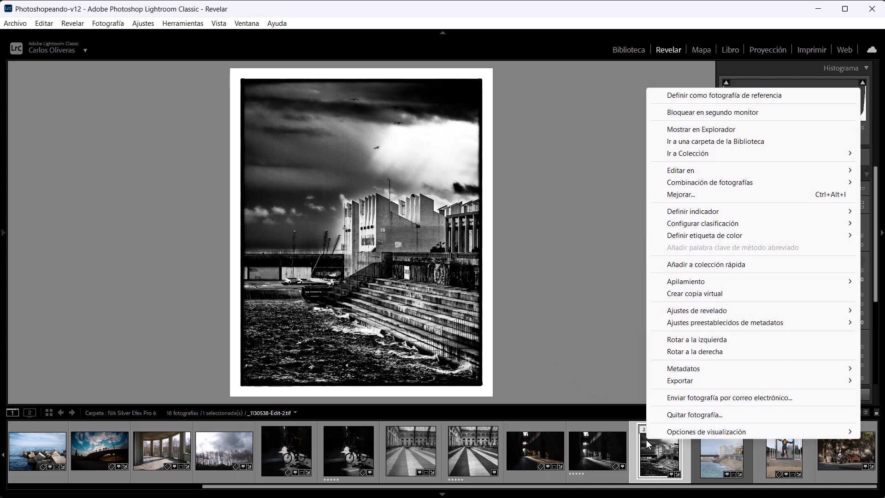
{"action": "mouse_move", "coordinate": [680, 171]}
{"action": "left_click", "coordinate": [512, 289]}
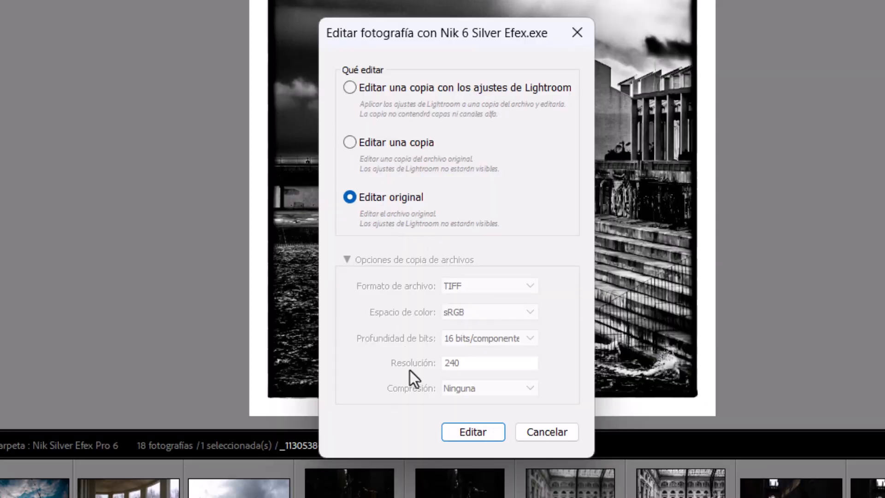
{"action": "left_click", "coordinate": [468, 432]}
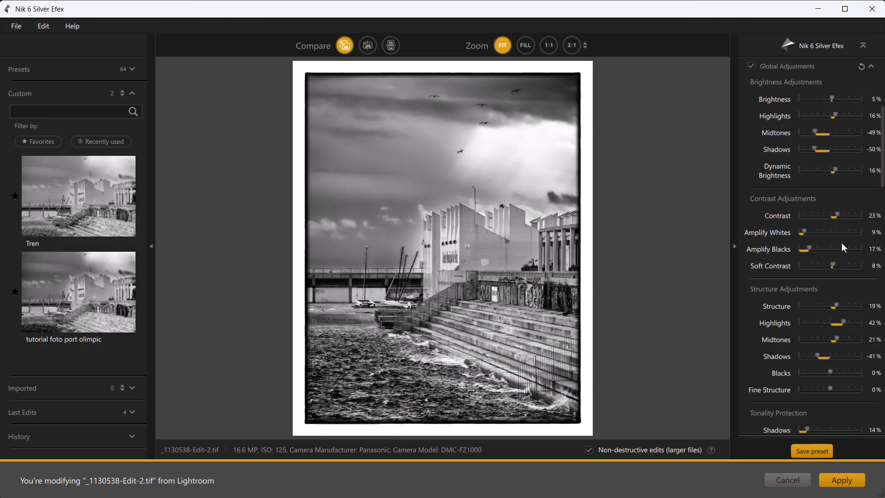
Turn off the Type 7 image border and apply the changes to the photo
{"action": "scroll", "coordinate": [813, 355], "scroll_direction": "down", "scroll_amount": 15}
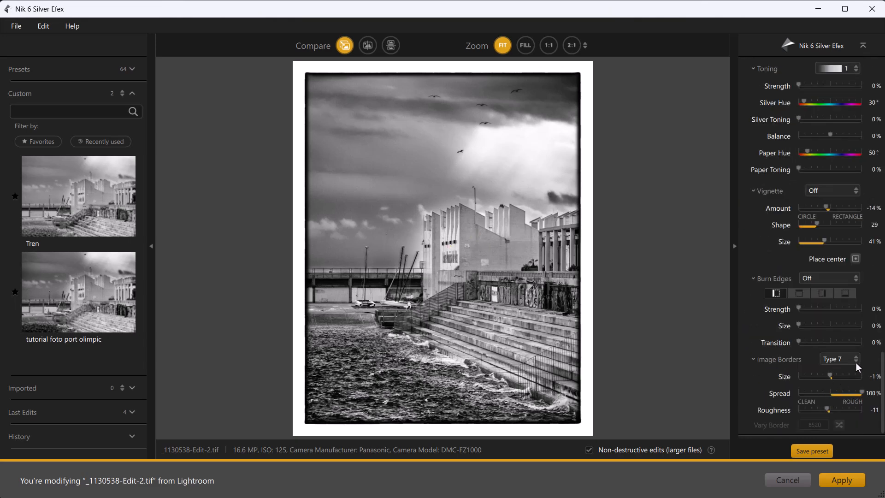
{"action": "left_click", "coordinate": [856, 358]}
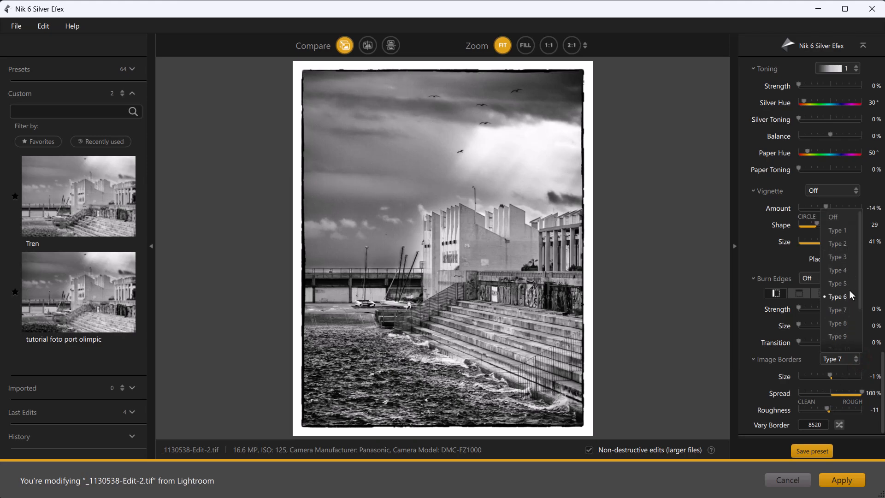
{"action": "left_click", "coordinate": [836, 217]}
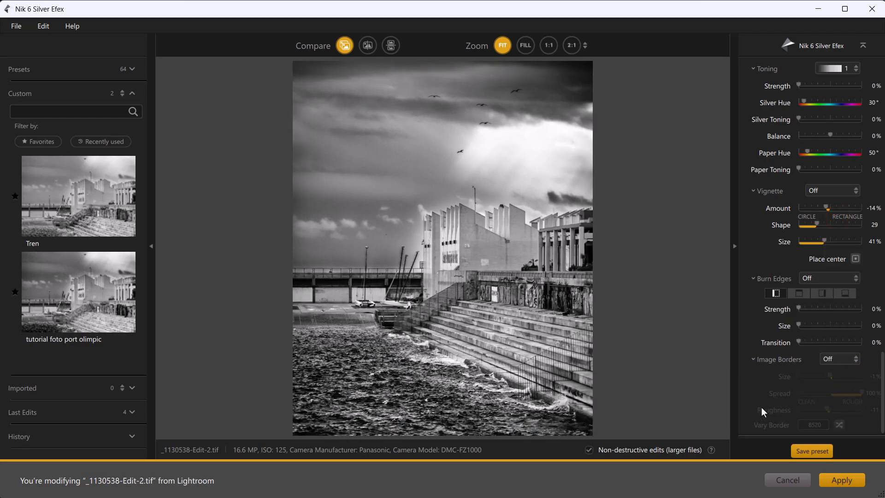
{"action": "left_click", "coordinate": [836, 478]}
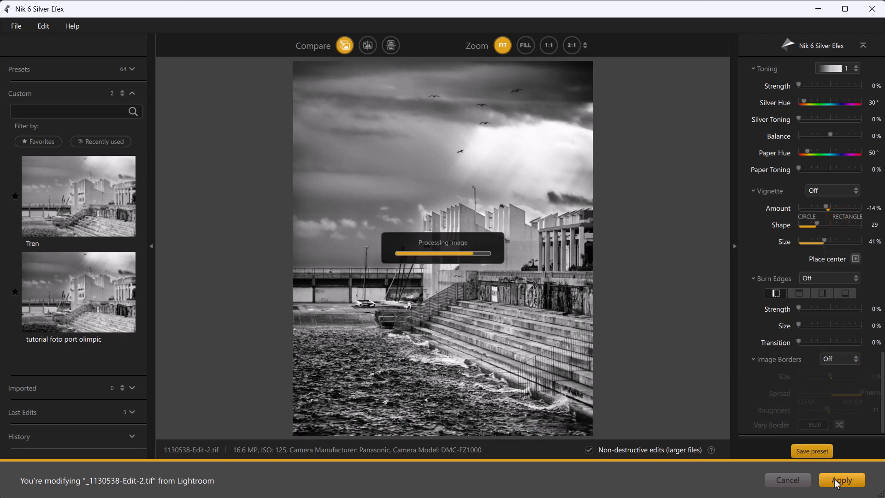